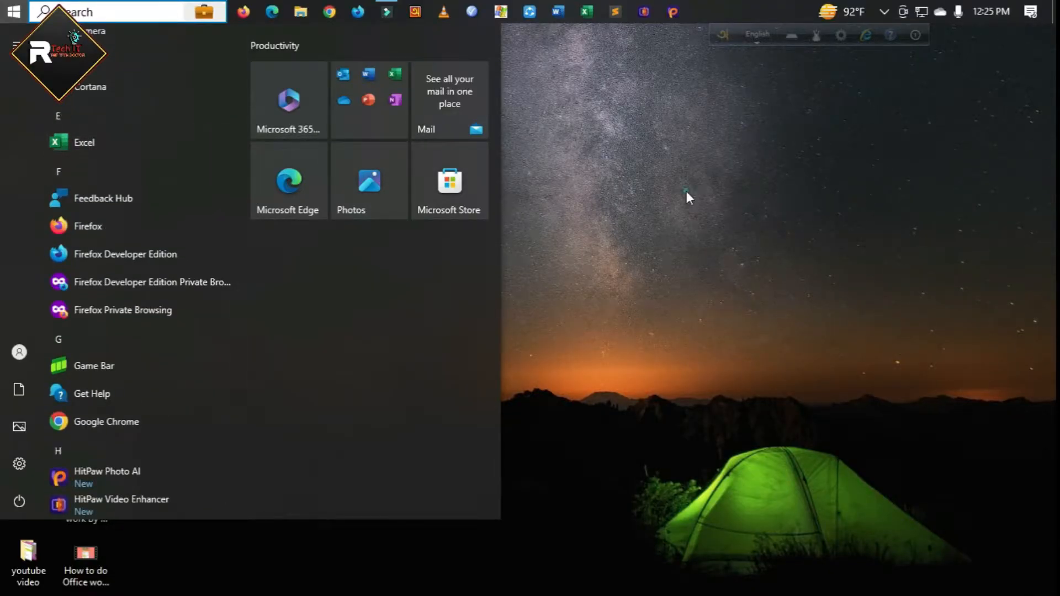
- Open the Excel office work workbook from the desktop and maximize its window
click(726, 226)
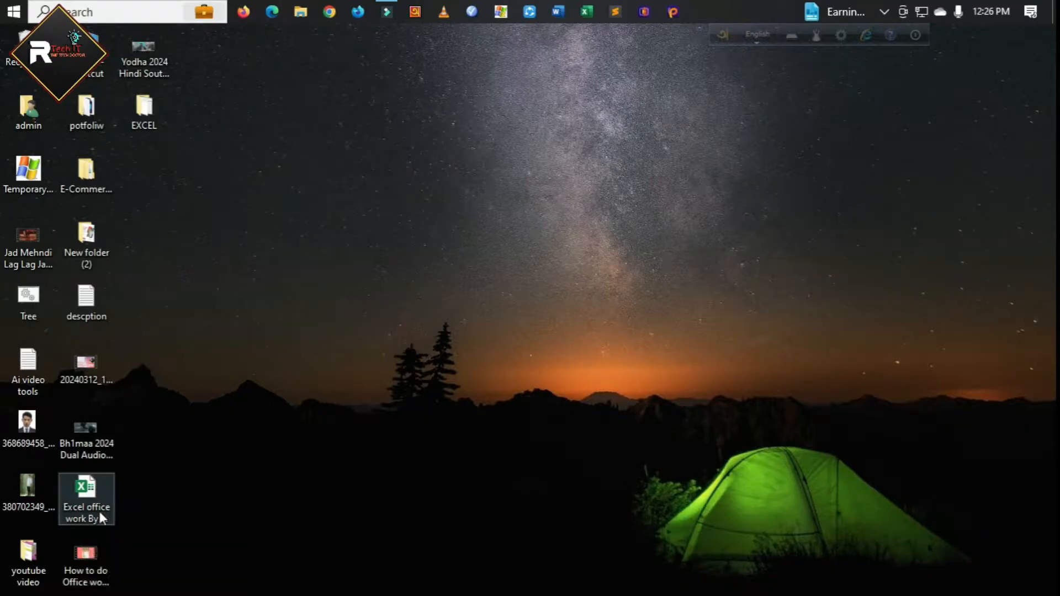
double_click(97, 490)
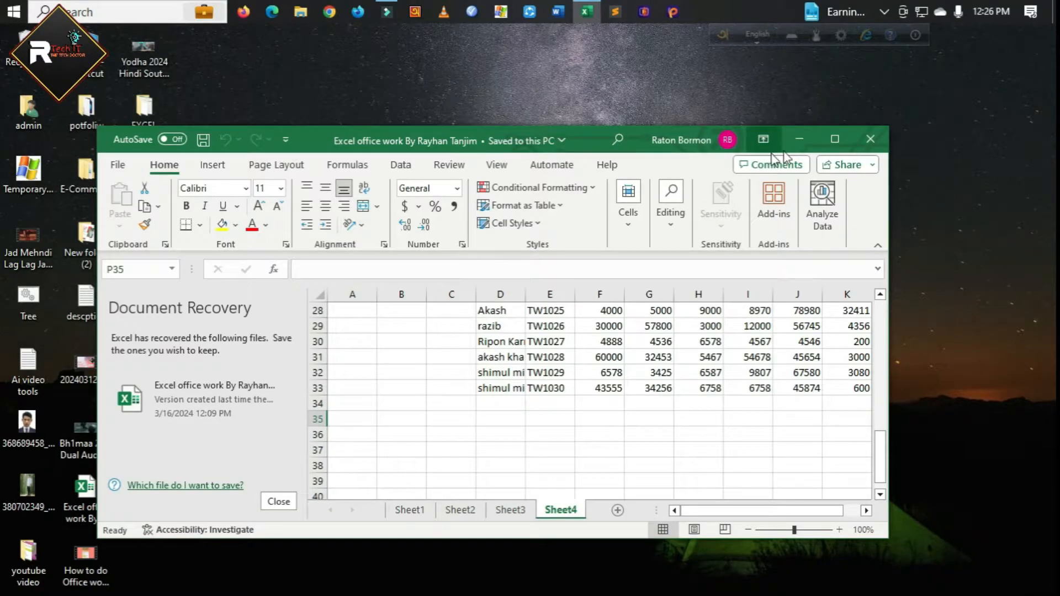
click(834, 139)
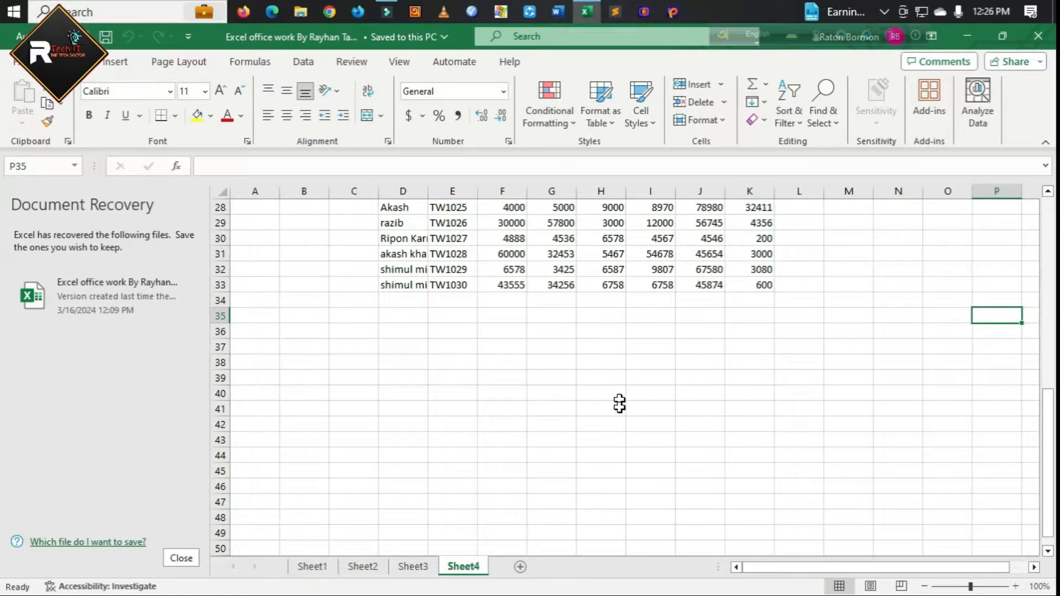
- Close the Document Recovery pane beside Sheet4
scroll(608, 430, up, 6)
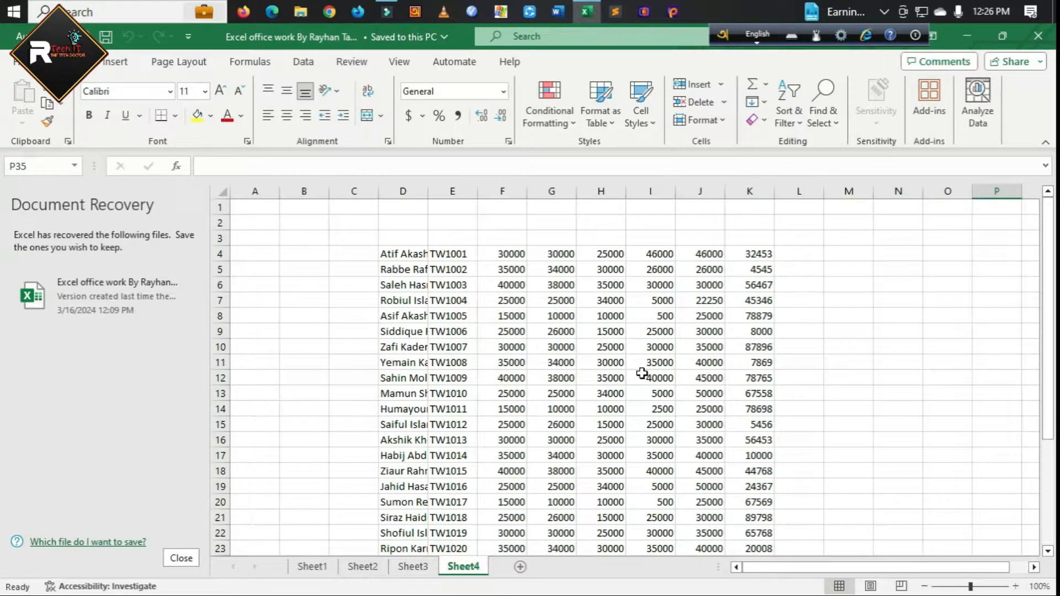
scroll(611, 376, down, 5)
scroll(608, 403, up, 5)
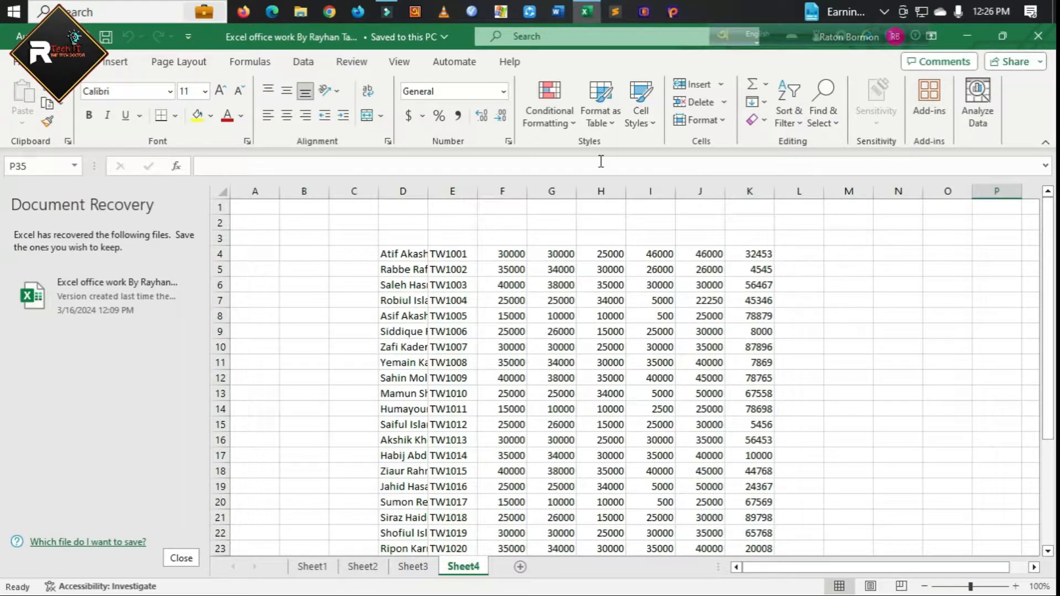
click(181, 558)
- Examine the names, ID codes and numeric columns of the Sheet4 data in rows 4 to 33
scroll(550, 431, down, 5)
scroll(504, 516, up, 5)
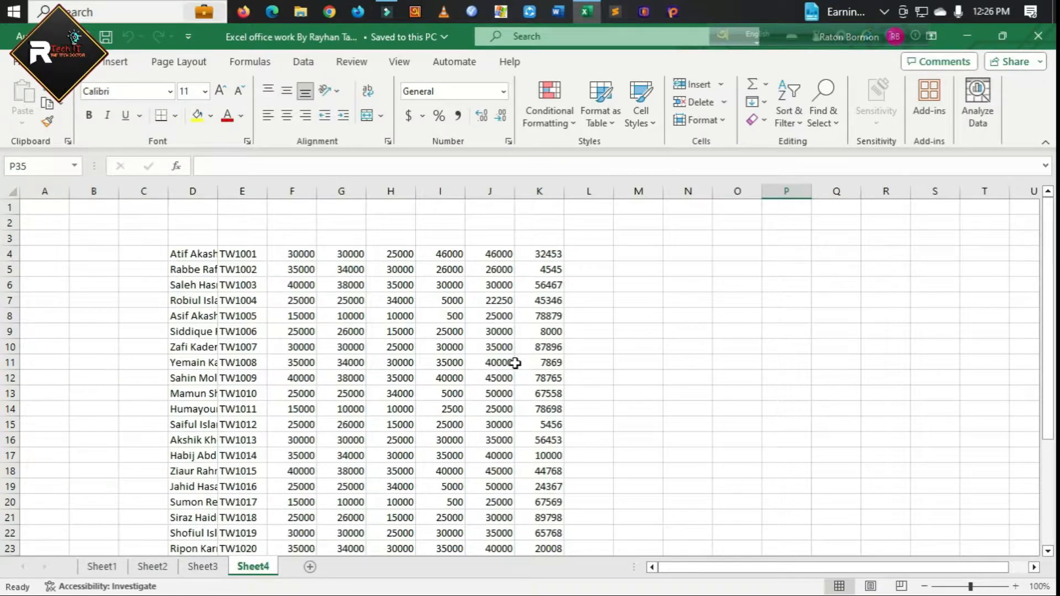
scroll(510, 366, down, 1)
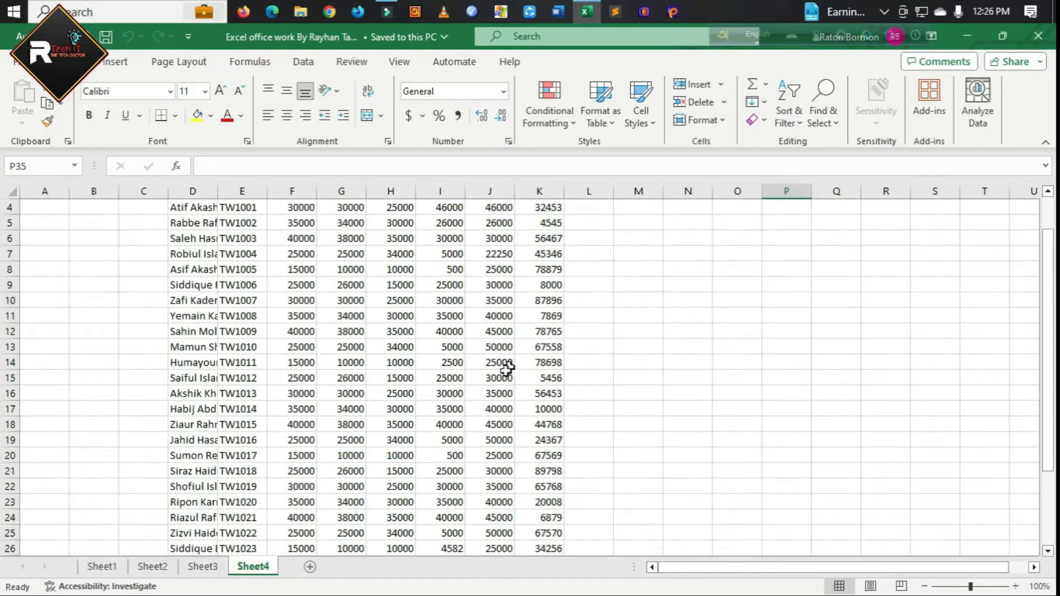
scroll(482, 468, up, 1)
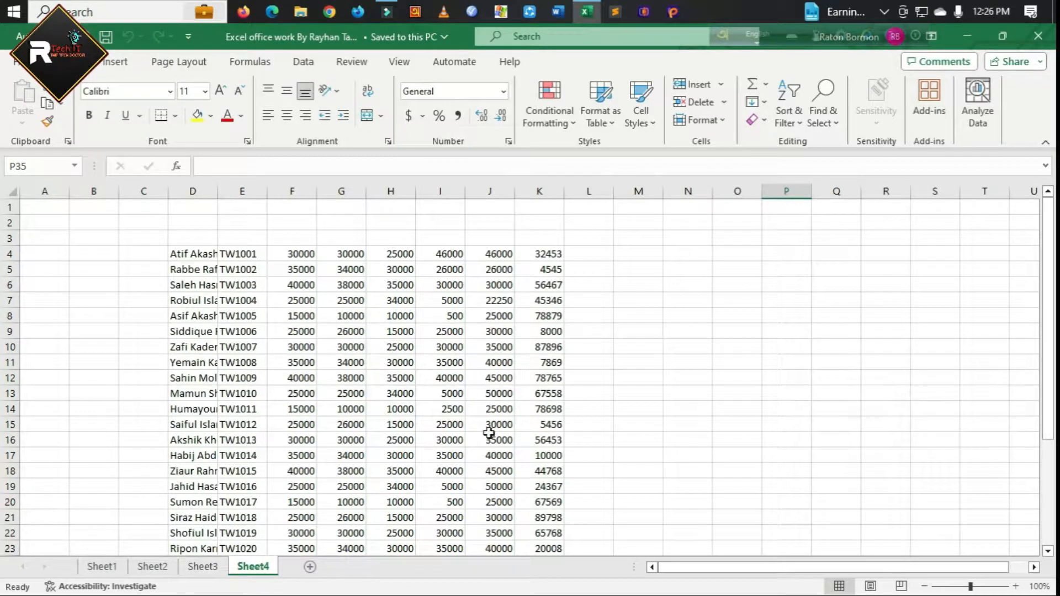
click(334, 320)
click(401, 319)
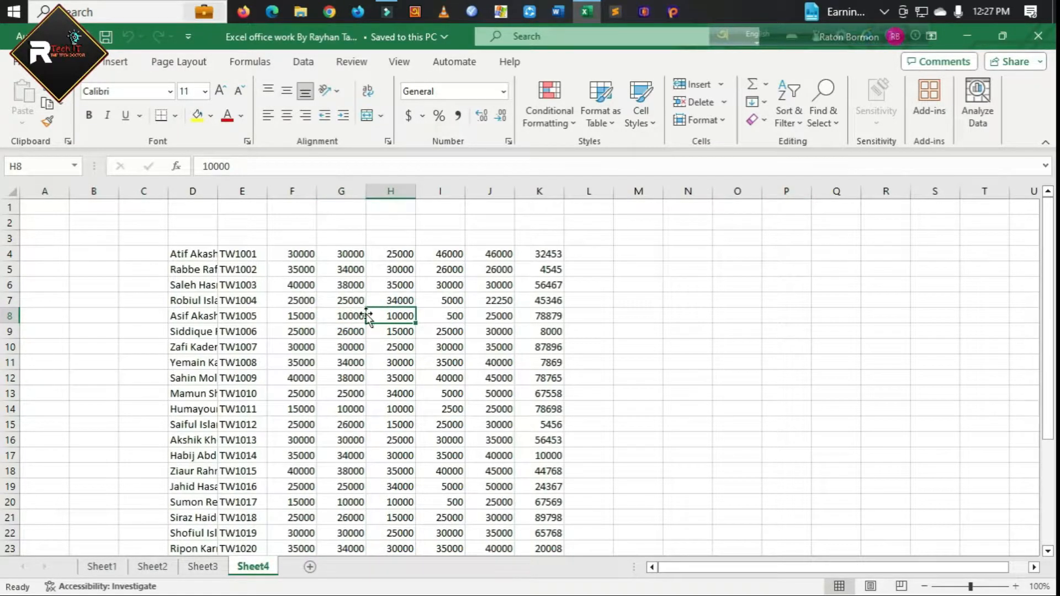
click(334, 319)
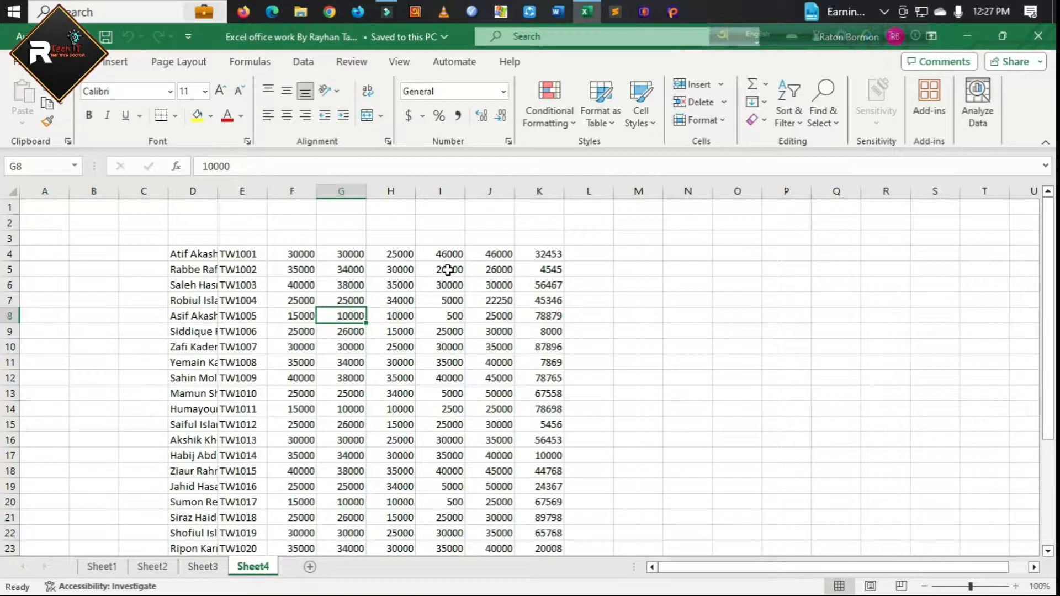
scroll(426, 418, down, 3)
scroll(426, 418, down, 2)
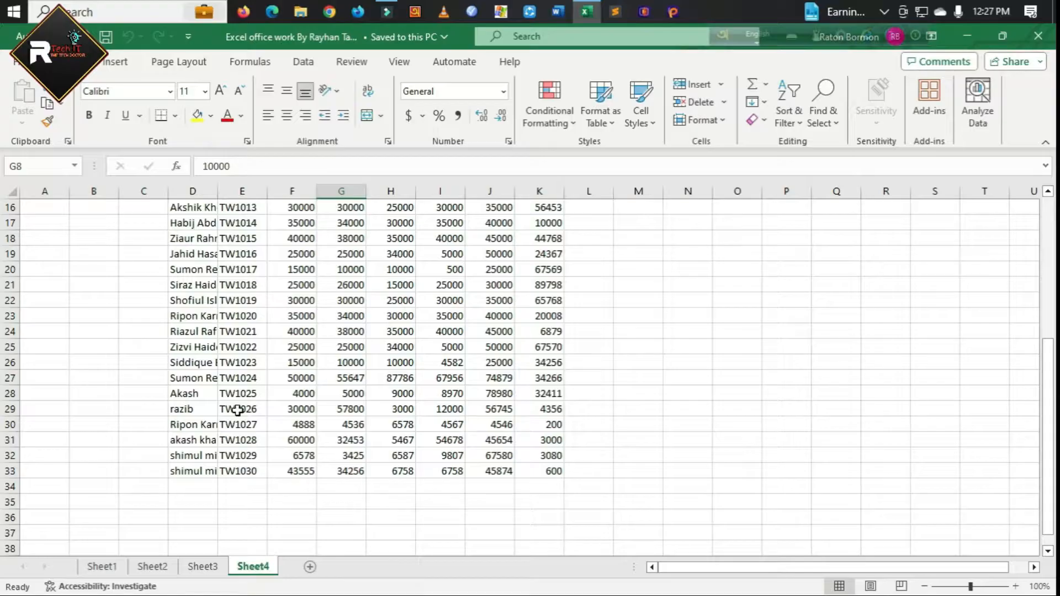
click(407, 411)
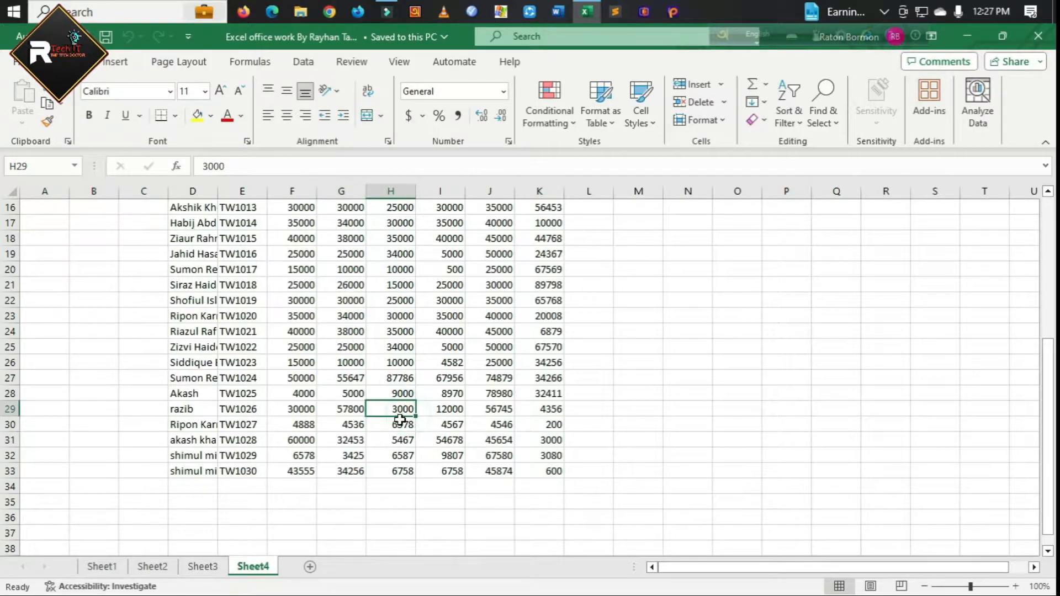
click(392, 363)
click(397, 422)
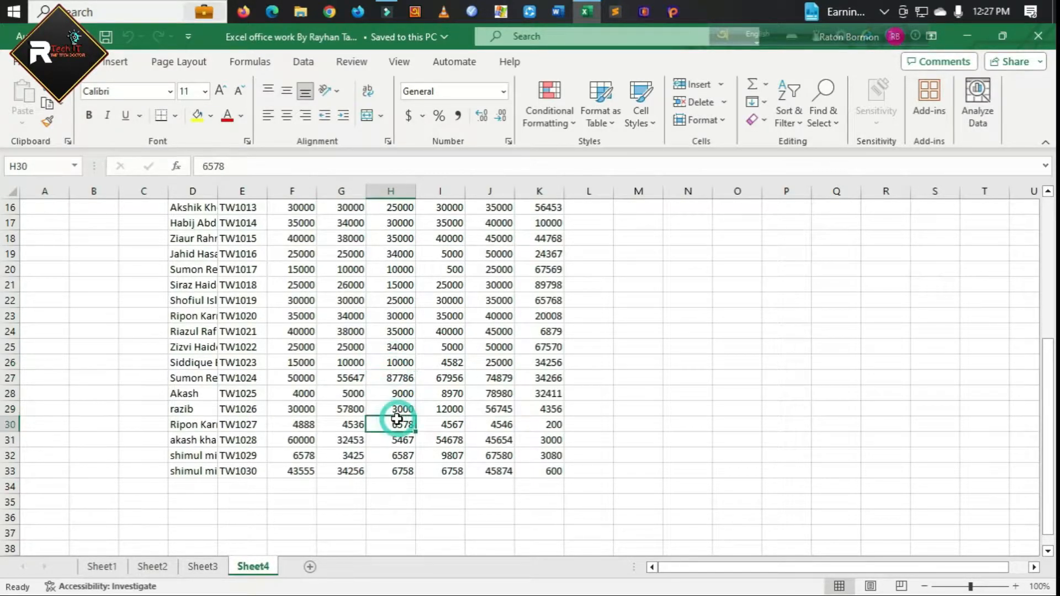
click(397, 409)
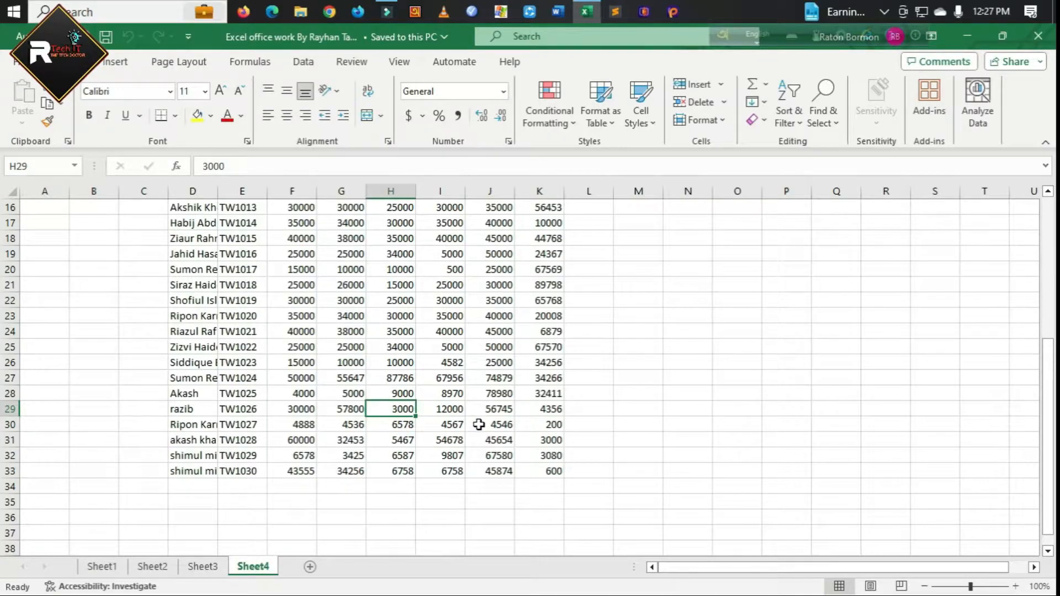
scroll(358, 527, up, 1)
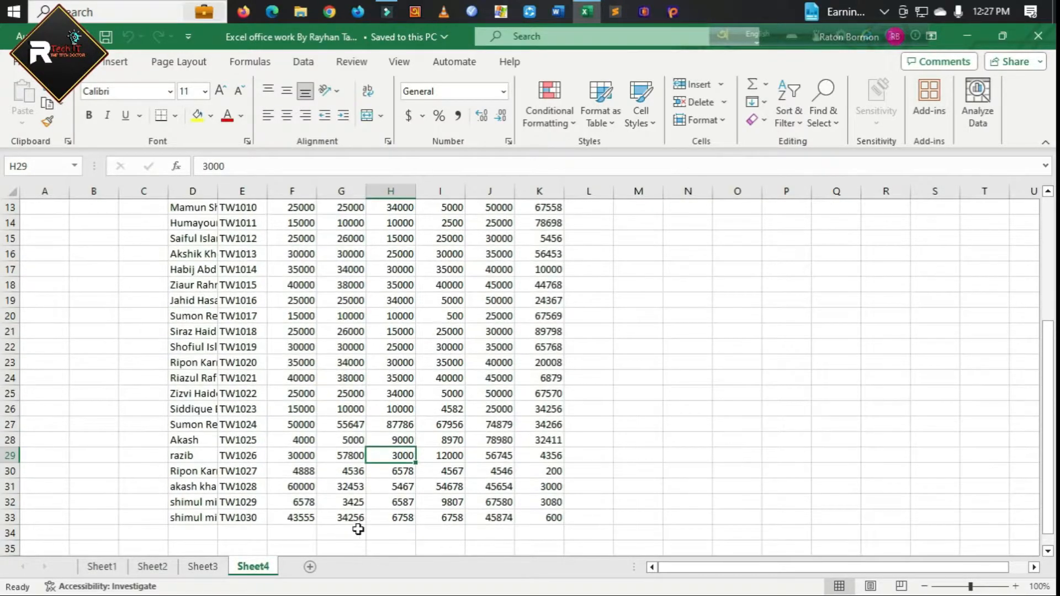
click(399, 457)
click(445, 455)
click(397, 455)
scroll(462, 462, up, 4)
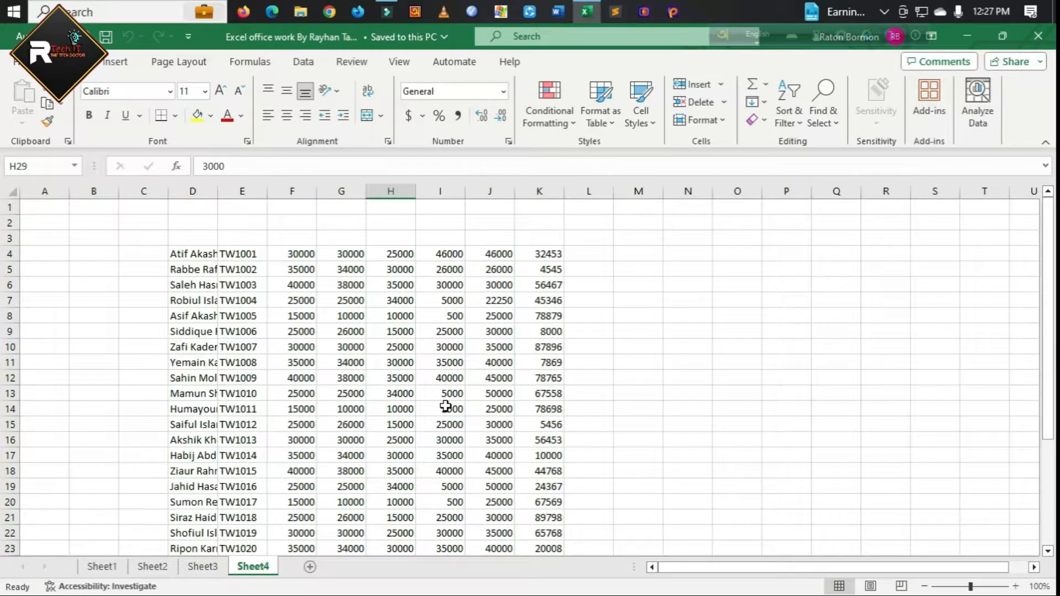
scroll(447, 409, down, 1)
scroll(479, 517, down, 3)
scroll(489, 520, up, 4)
- Examine the blank header row 3 above data columns D to K on Sheet4
click(251, 235)
click(346, 239)
click(445, 246)
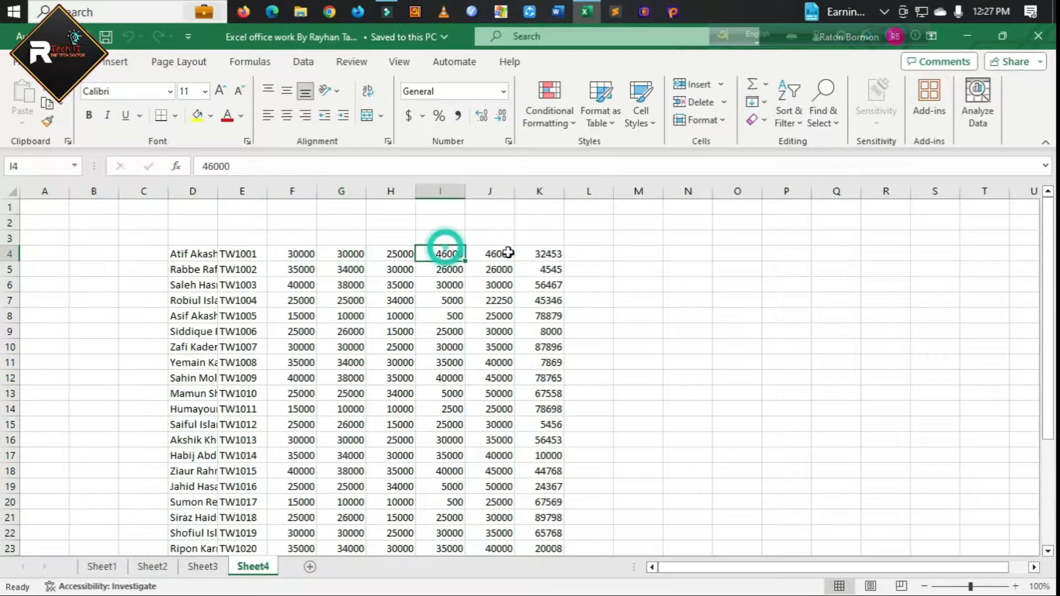
click(542, 250)
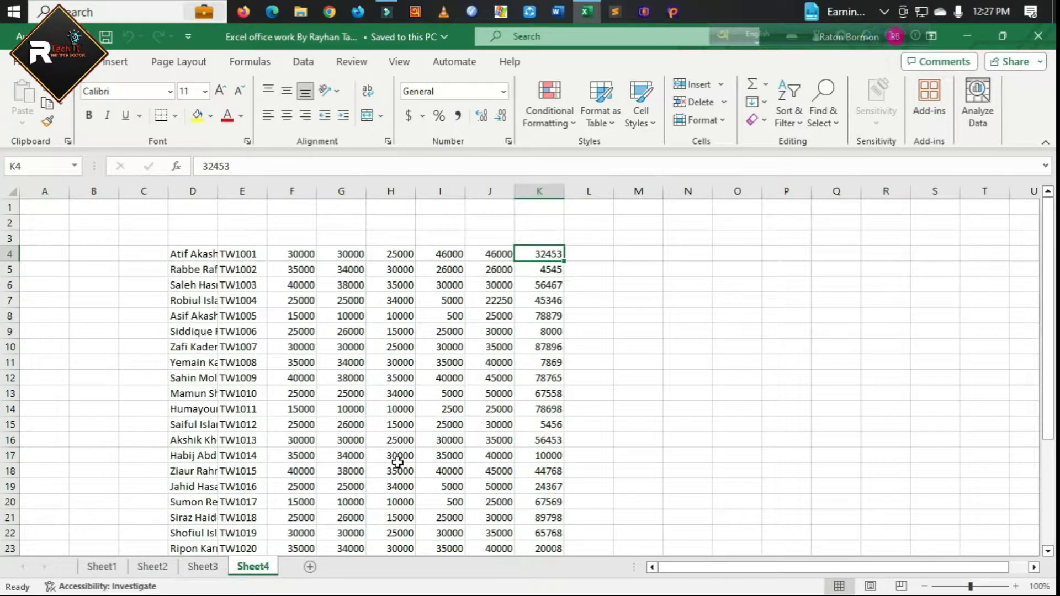
click(198, 240)
double_click(198, 240)
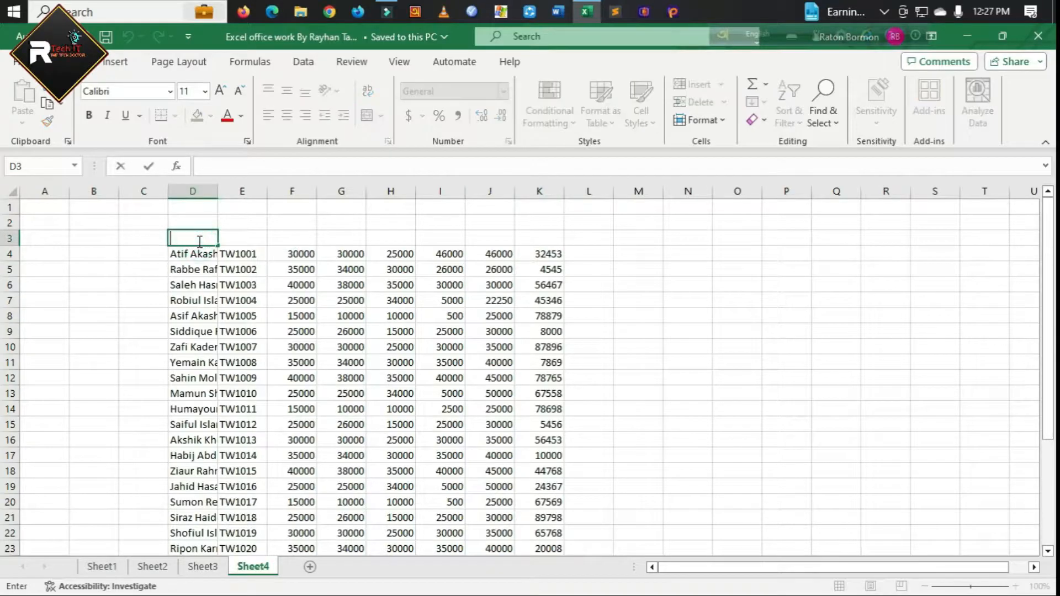
click(222, 243)
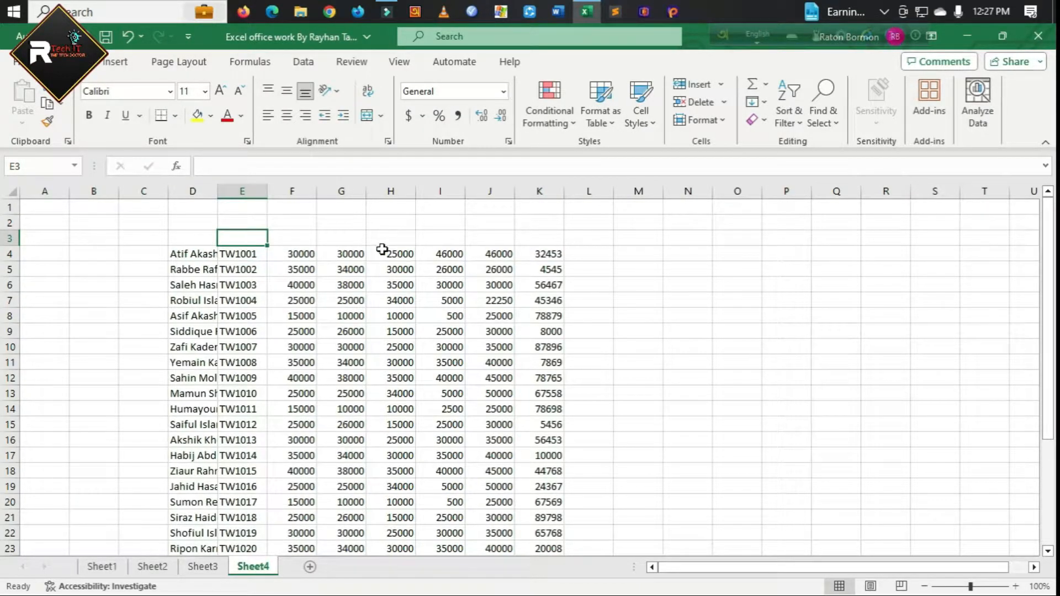
click(310, 239)
click(334, 239)
click(399, 247)
click(334, 237)
click(300, 240)
click(359, 241)
click(398, 243)
click(438, 236)
click(507, 243)
click(552, 236)
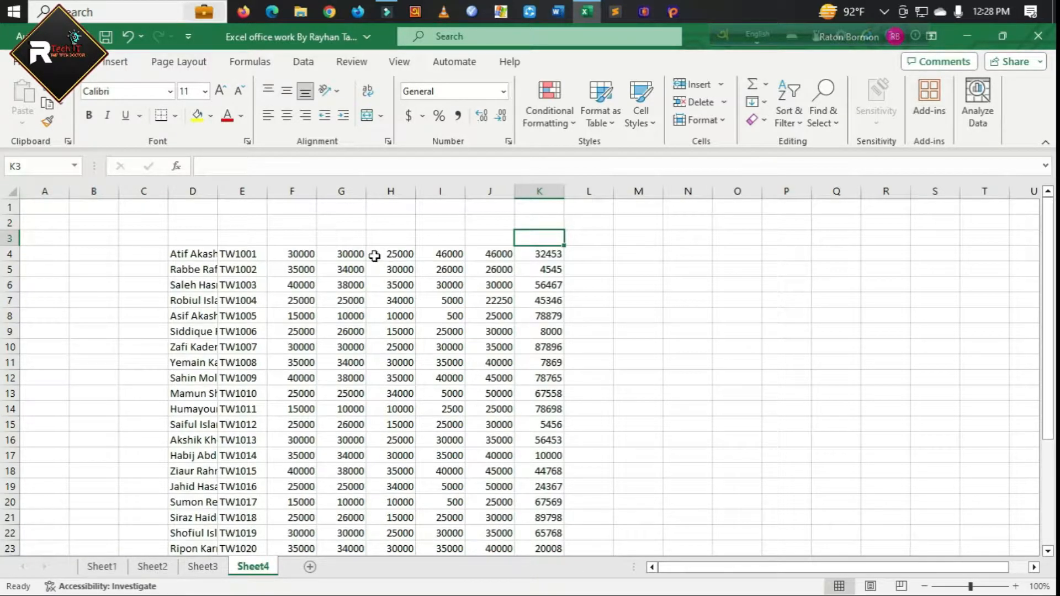
click(289, 240)
click(376, 241)
click(330, 237)
click(412, 239)
click(439, 238)
click(492, 240)
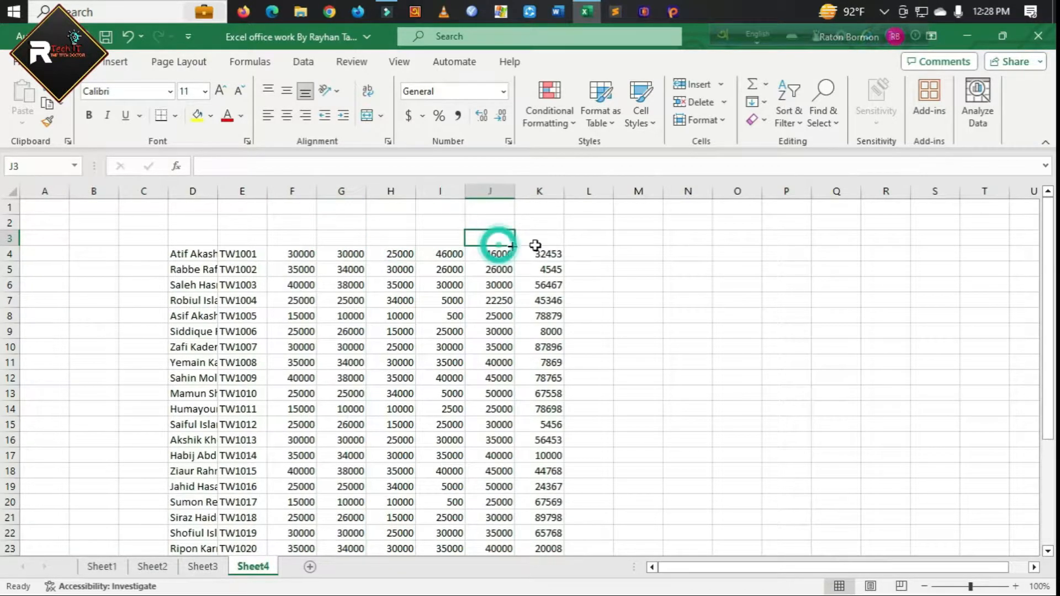
click(562, 243)
click(457, 237)
click(486, 239)
click(525, 239)
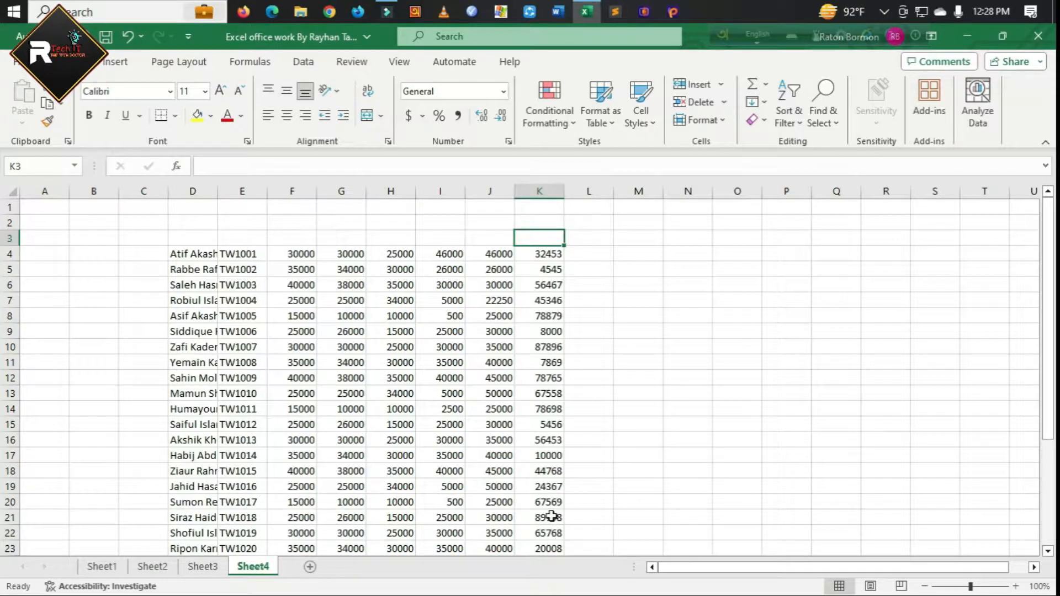
click(405, 237)
click(455, 236)
click(481, 239)
click(437, 239)
click(476, 240)
click(529, 237)
click(487, 240)
click(551, 243)
click(482, 242)
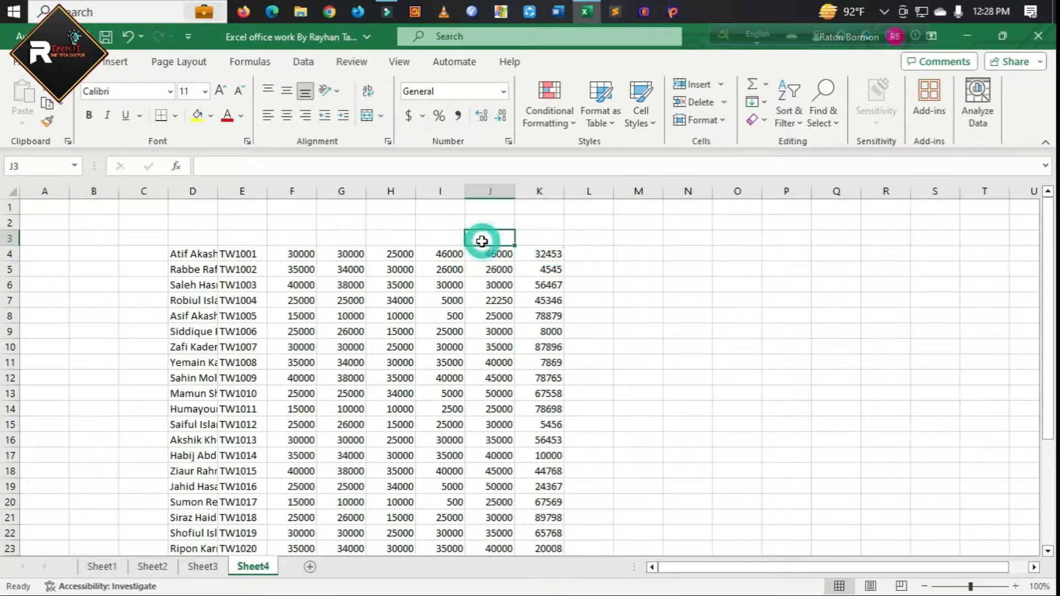
click(447, 236)
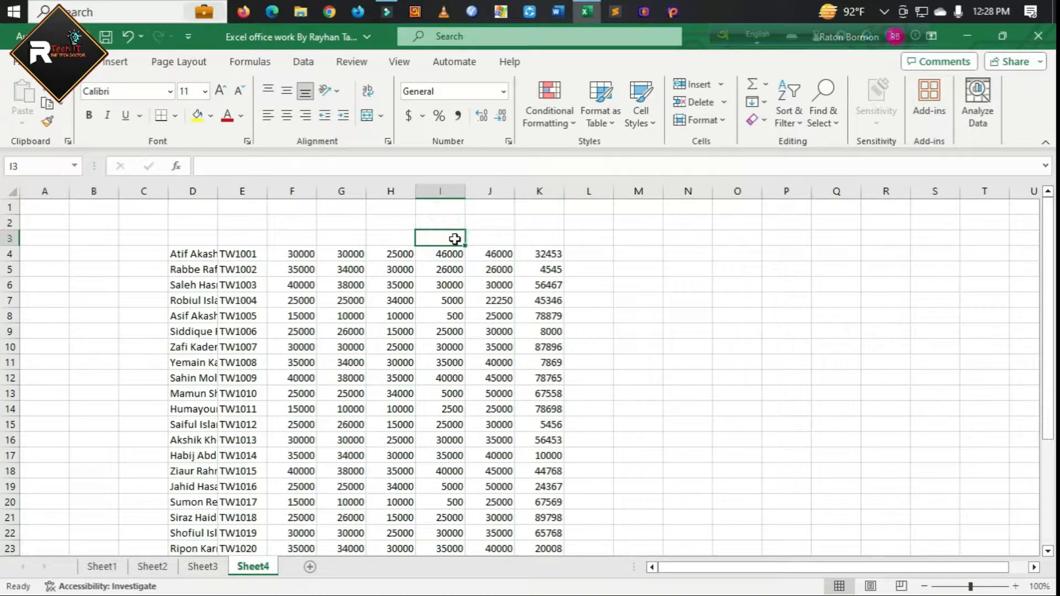
click(483, 237)
click(539, 237)
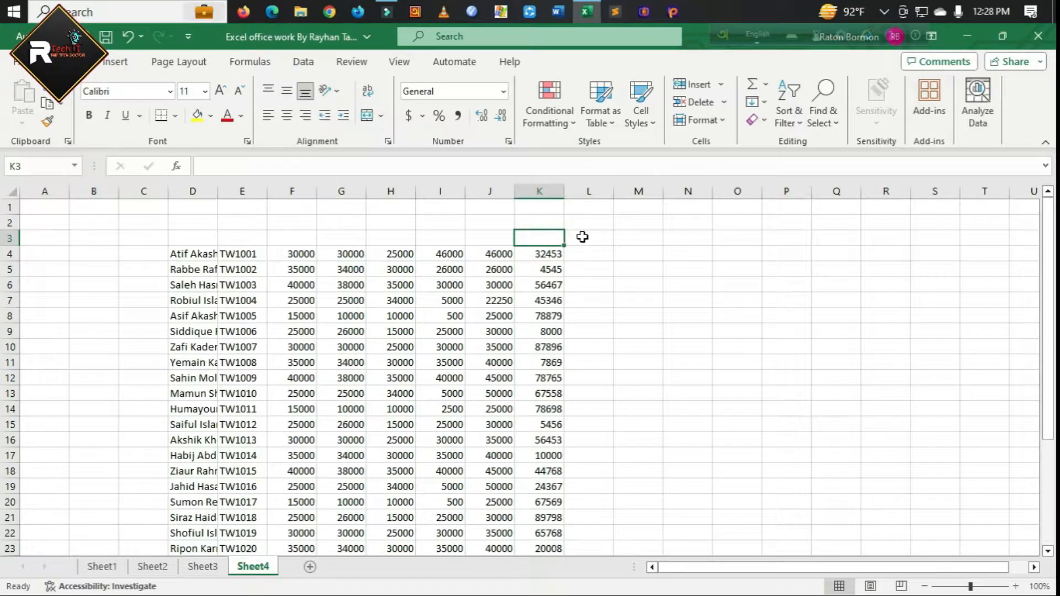
click(500, 243)
click(456, 240)
click(395, 241)
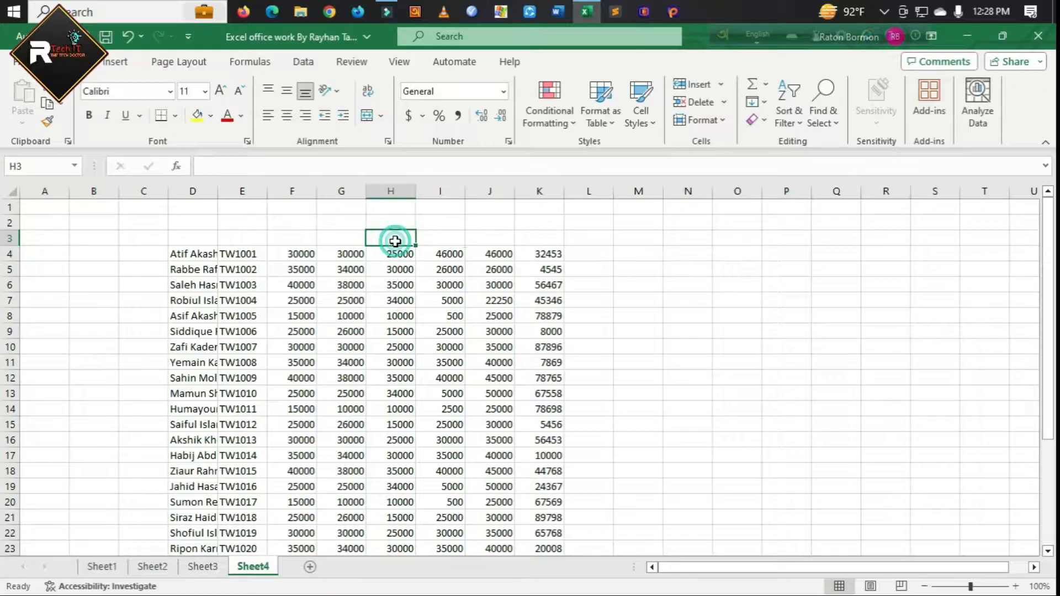
click(543, 239)
click(497, 235)
click(541, 237)
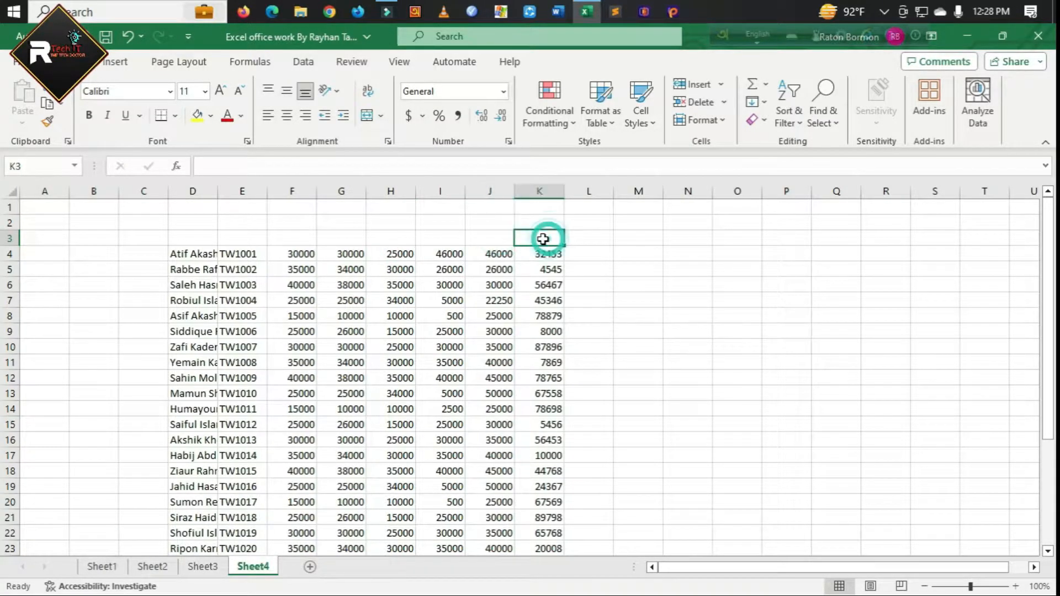
click(493, 237)
click(528, 239)
click(451, 241)
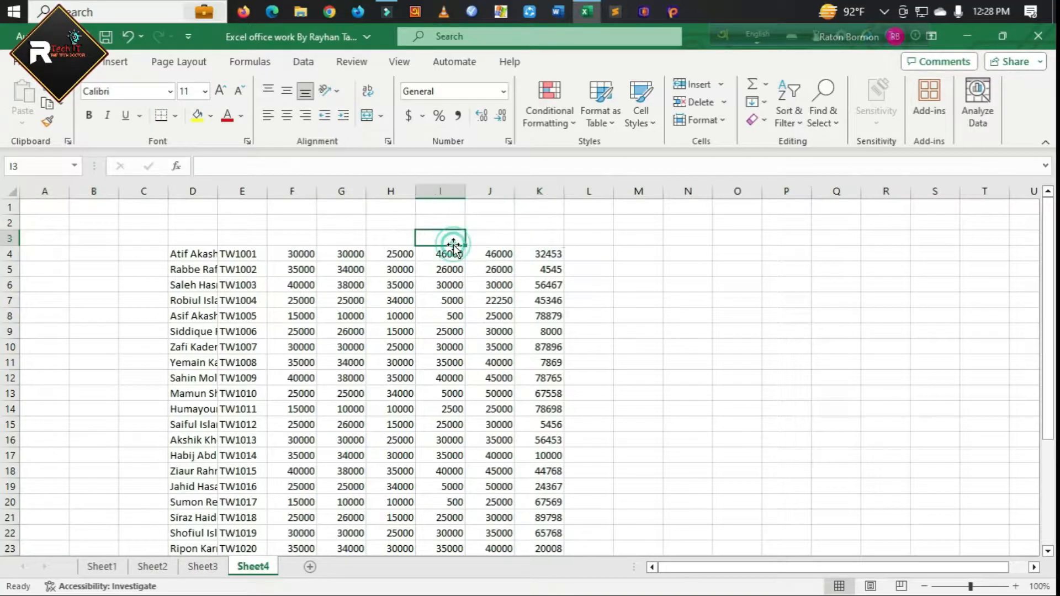
click(505, 236)
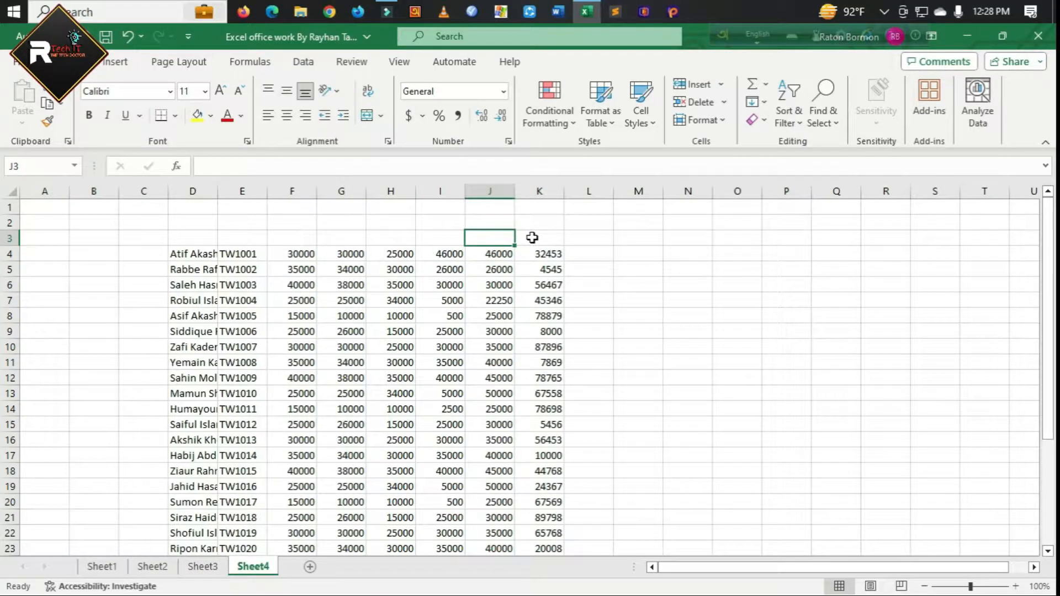
click(531, 237)
click(479, 236)
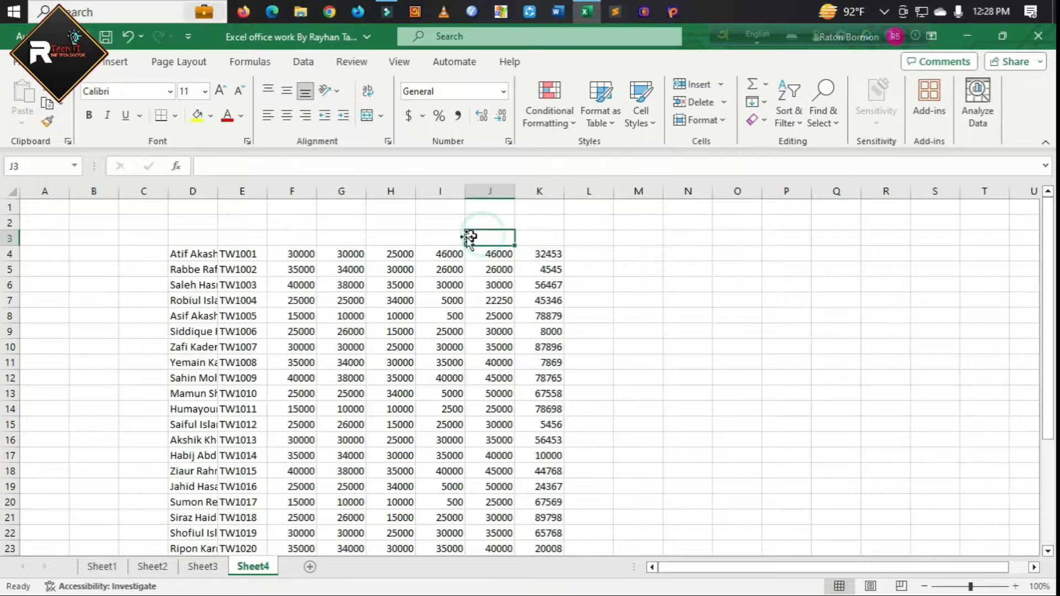
click(430, 235)
click(480, 234)
click(568, 252)
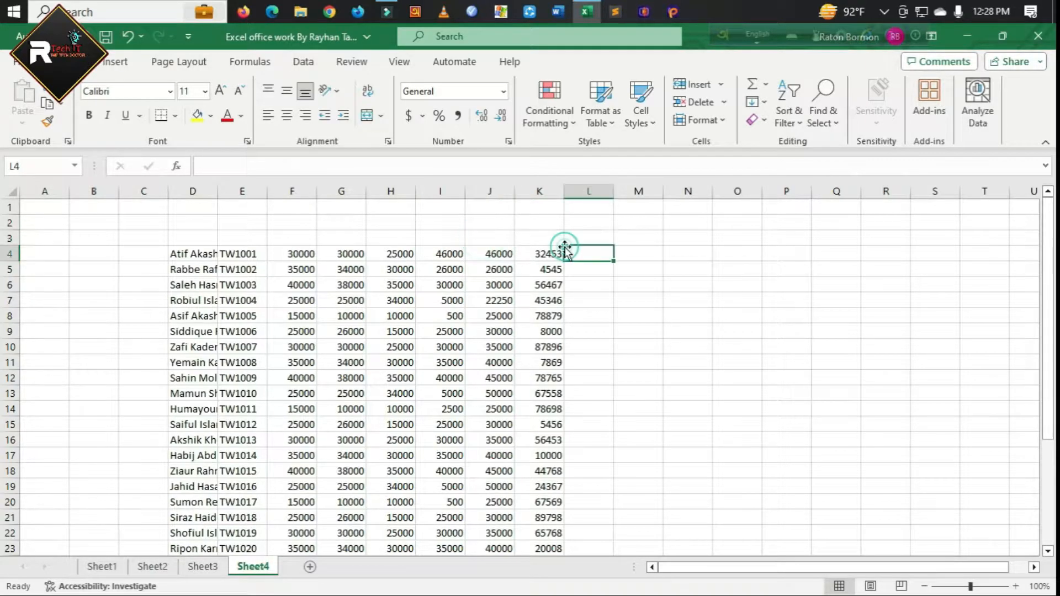
click(544, 254)
click(544, 268)
click(544, 241)
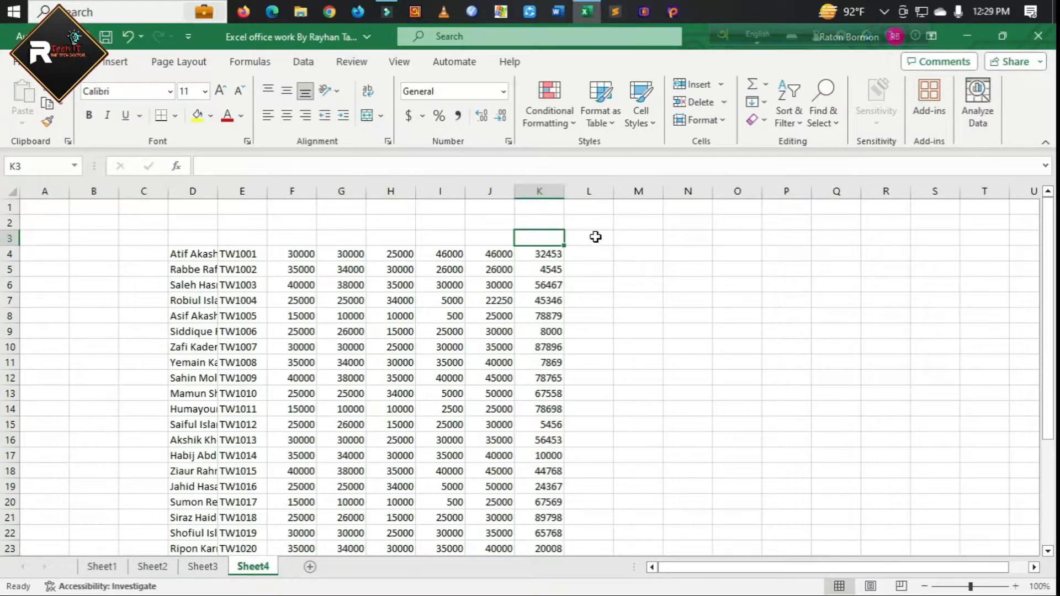
click(595, 237)
click(540, 241)
click(501, 235)
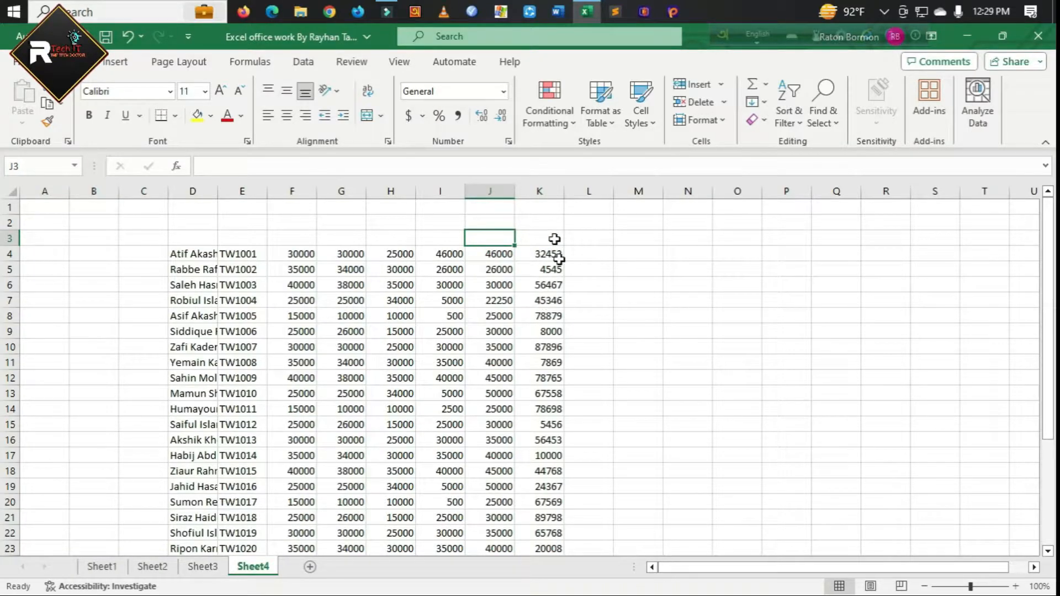
click(192, 238)
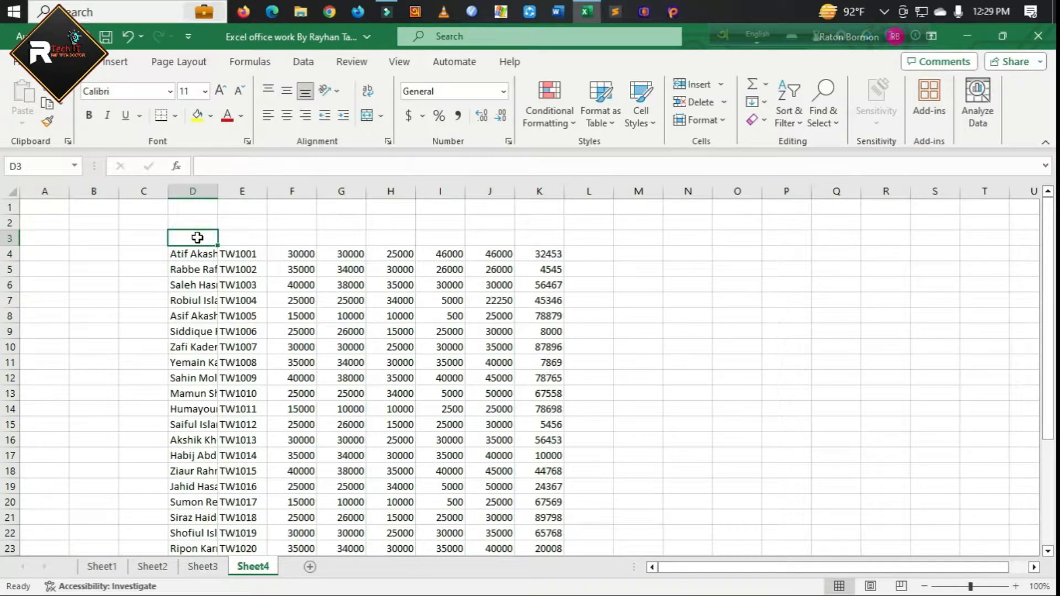
click(967, 36)
click(246, 572)
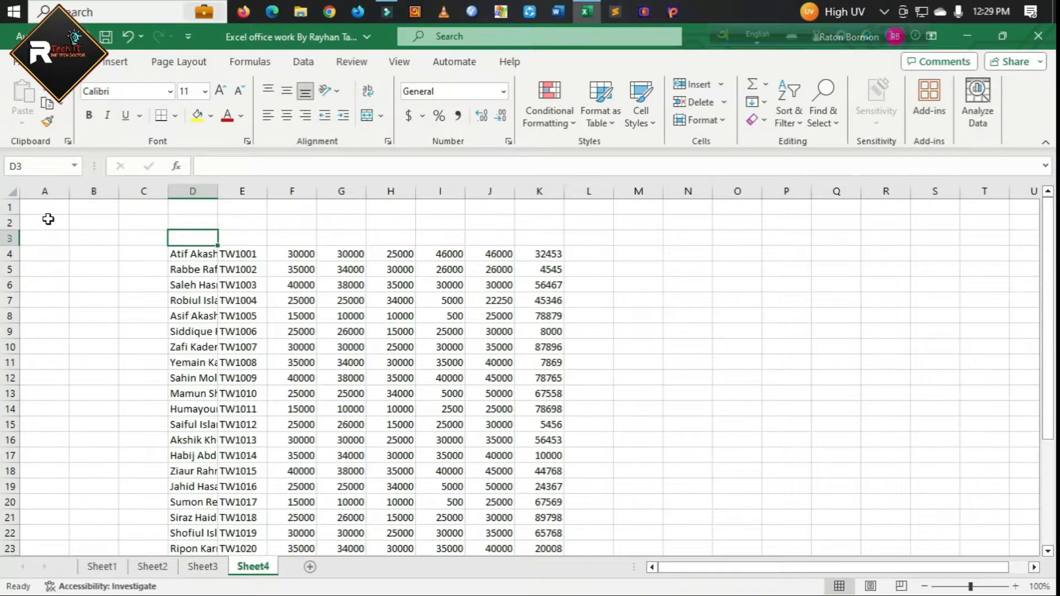
- Insert two blank rows at row 2, above the employee data on Sheet4
click(10, 223)
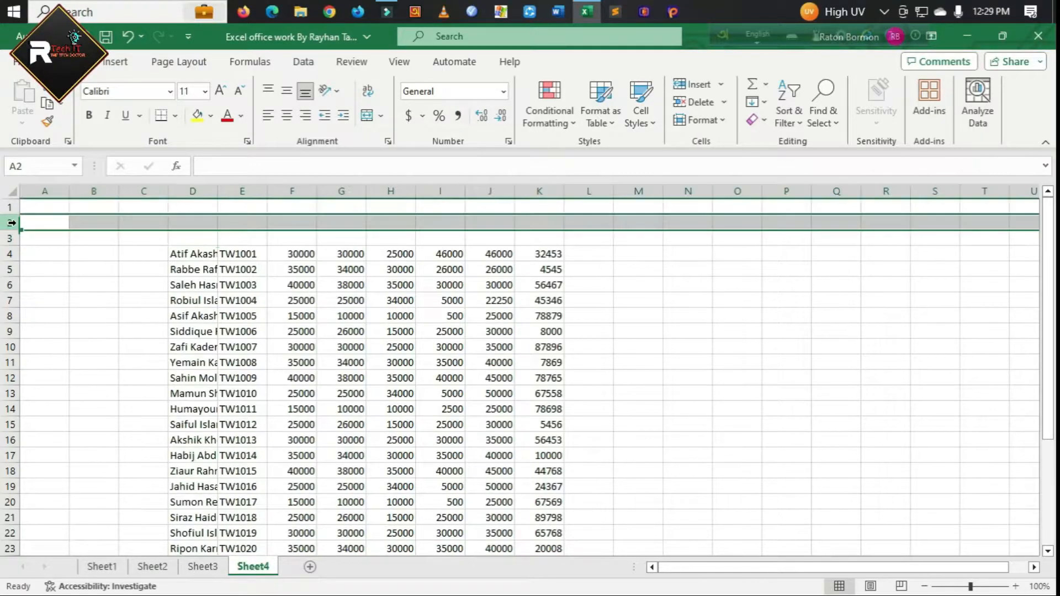
right_click(10, 223)
click(52, 376)
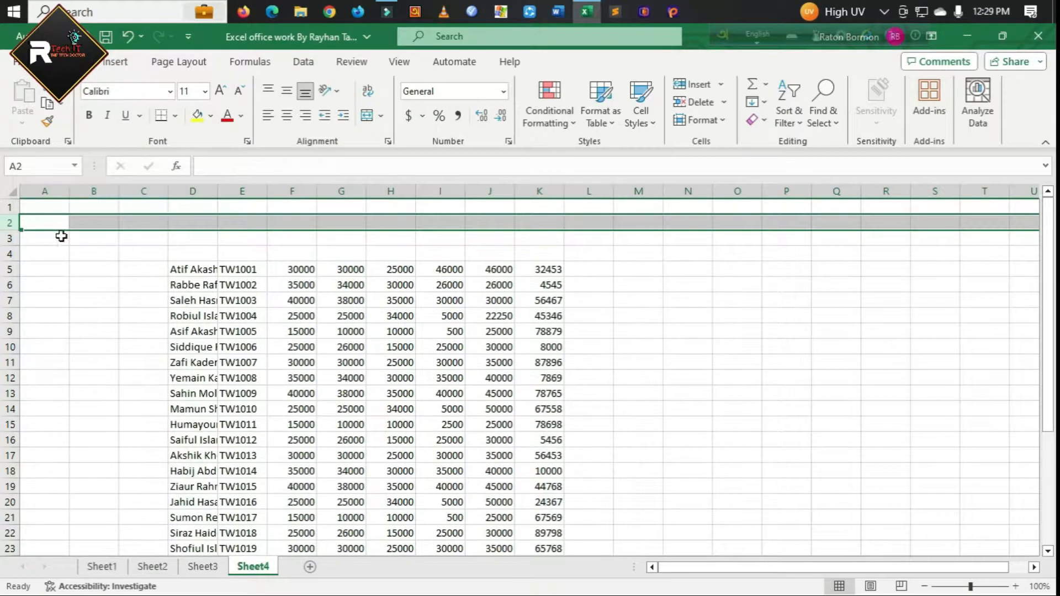
right_click(16, 221)
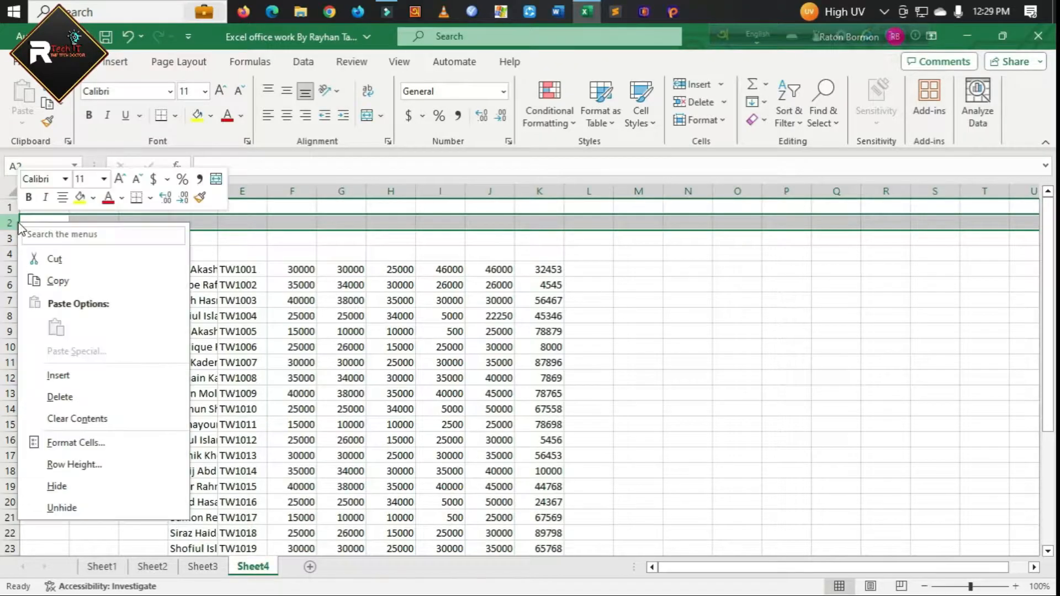
click(349, 242)
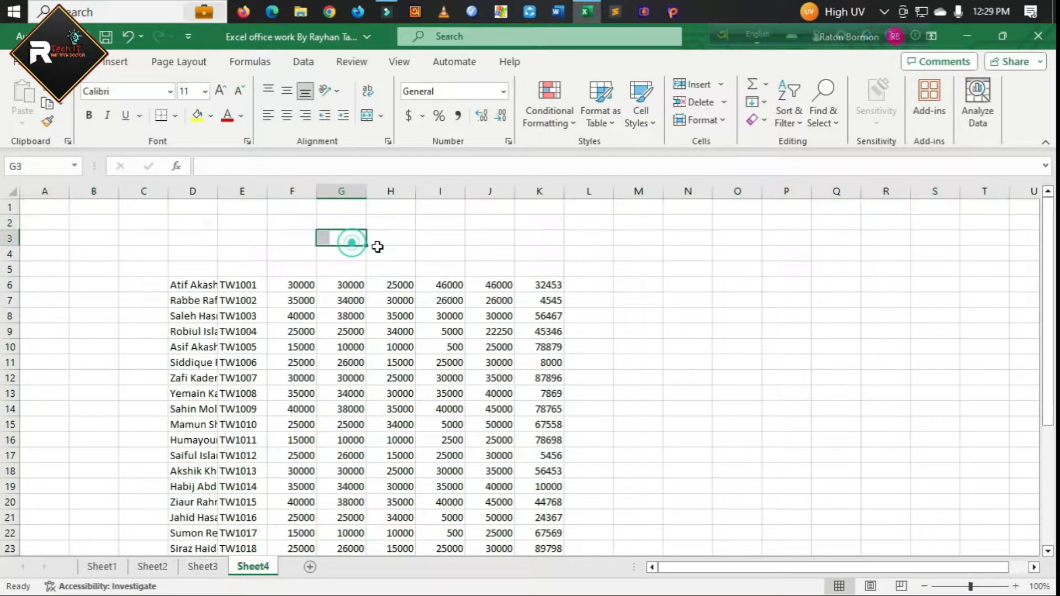
click(274, 249)
click(289, 236)
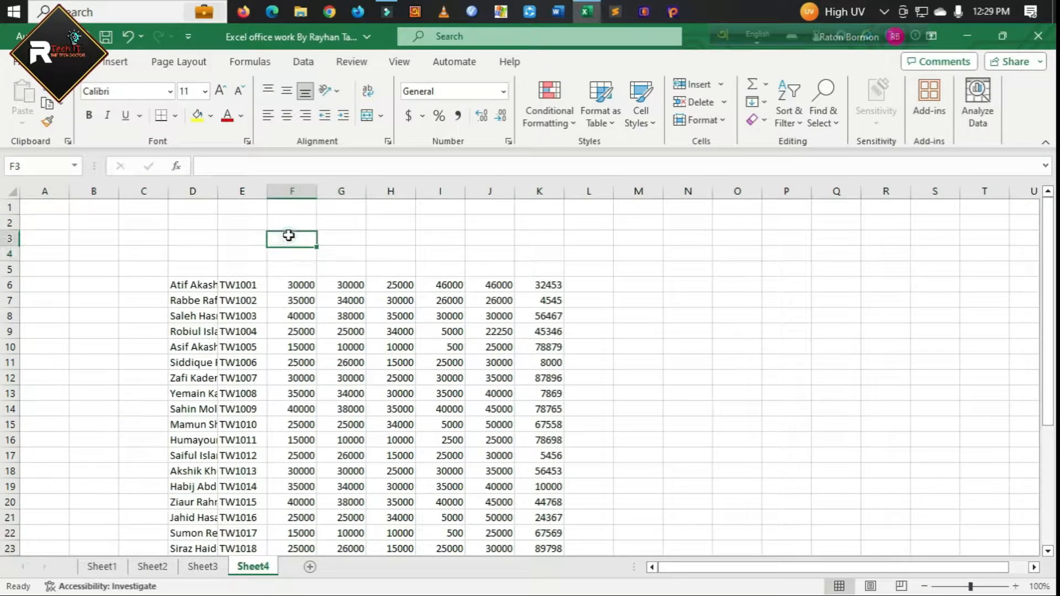
click(292, 253)
click(246, 258)
click(268, 234)
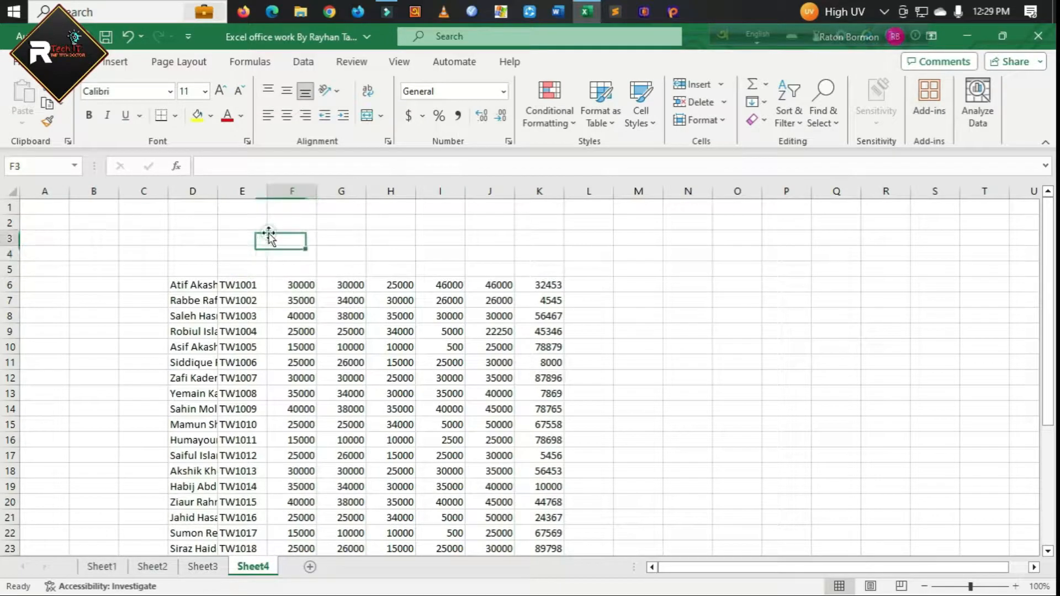
click(363, 251)
click(287, 247)
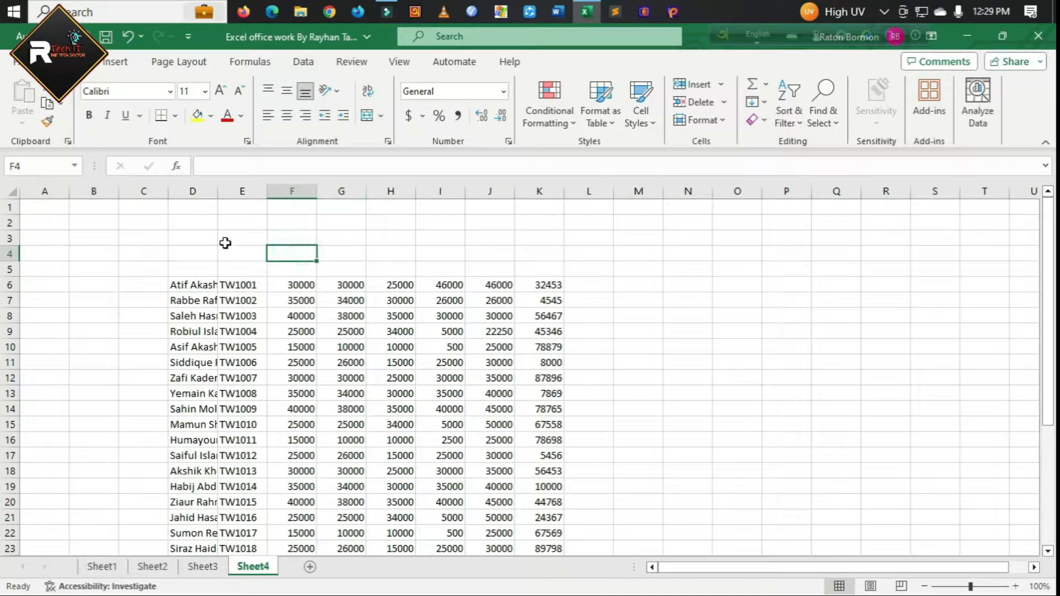
click(227, 240)
- Merge and center the blank range D2:K3 above the employee data
drag(177, 222, 545, 234)
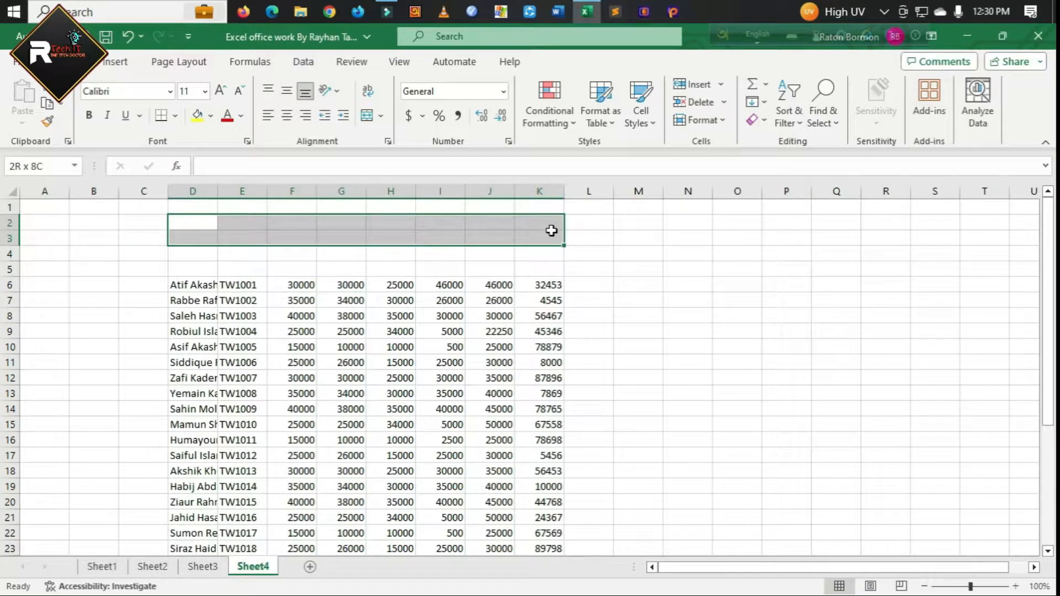
drag(552, 231, 551, 230)
click(367, 115)
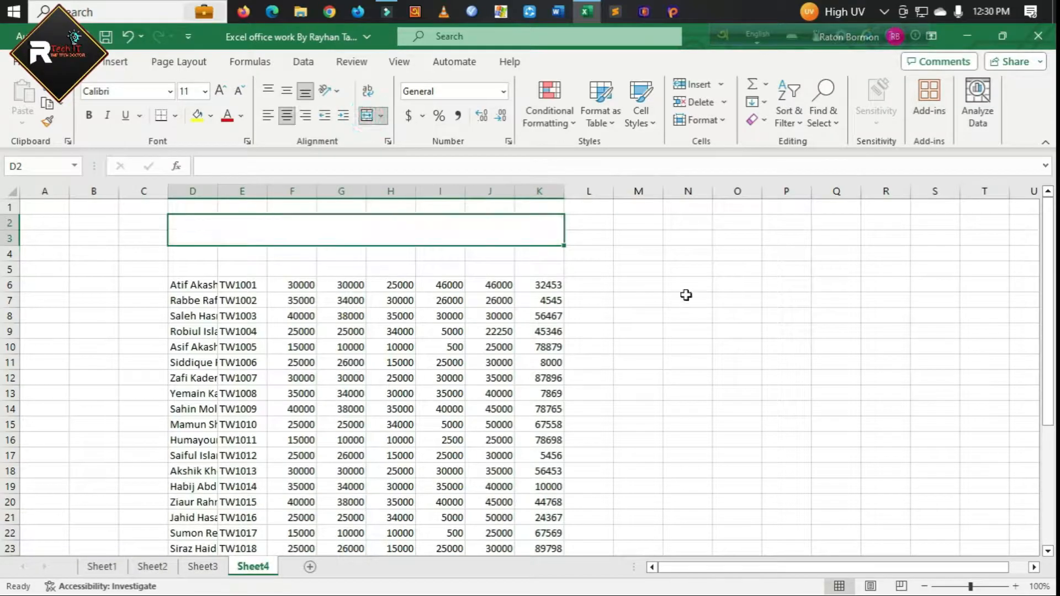
click(648, 299)
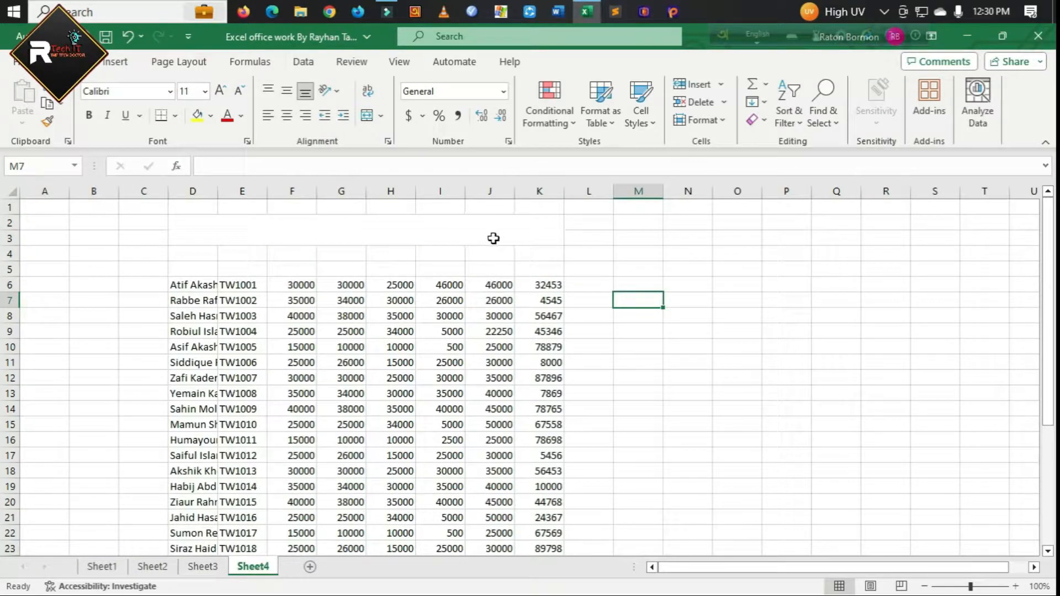
- Widen the merged title area above the data so that D2:M3 forms one merged and centered cell
drag(182, 233, 635, 234)
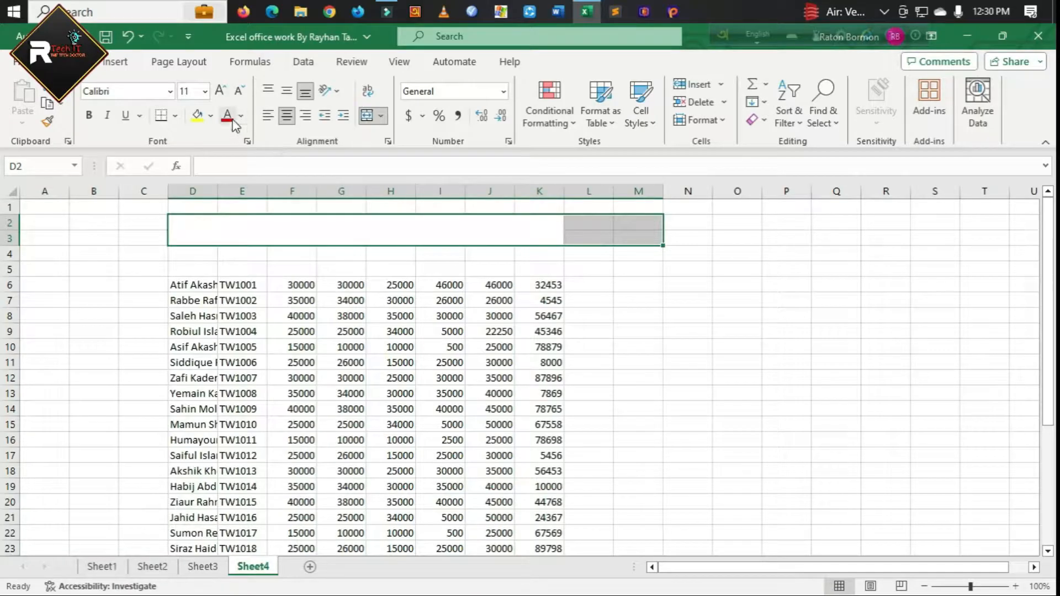
click(371, 115)
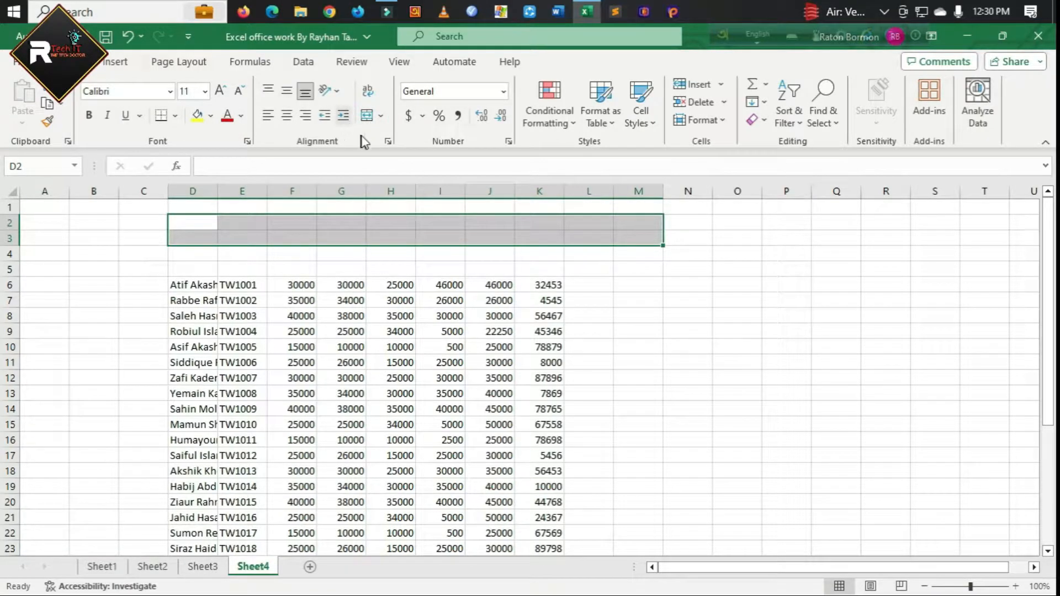
click(368, 117)
click(697, 312)
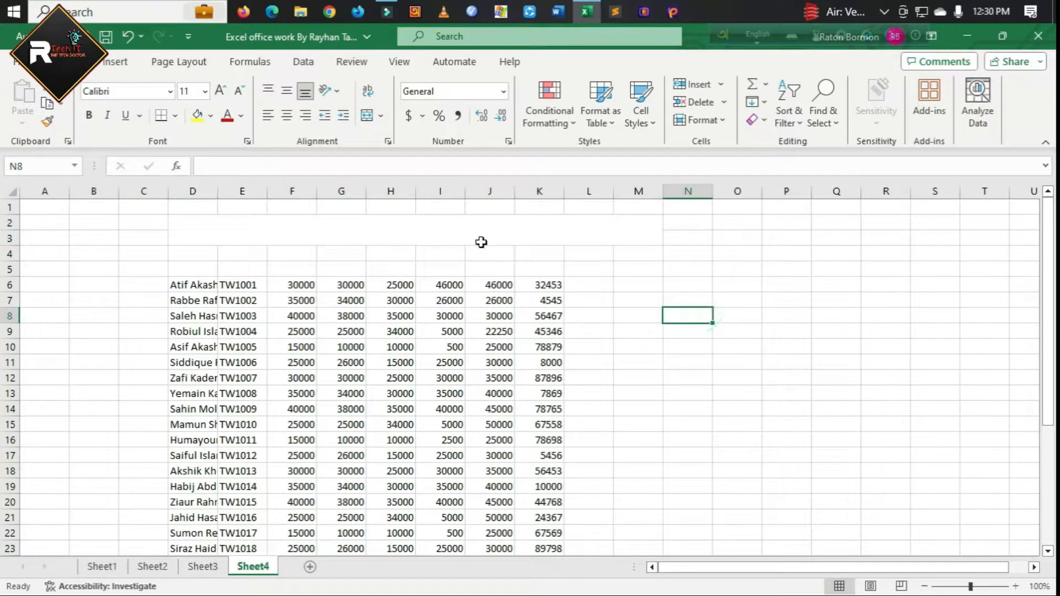
- Enter the title "company Name: R Tech IT youtube channel the Ecel tuitorial" in the merged cell D2:M3
click(359, 225)
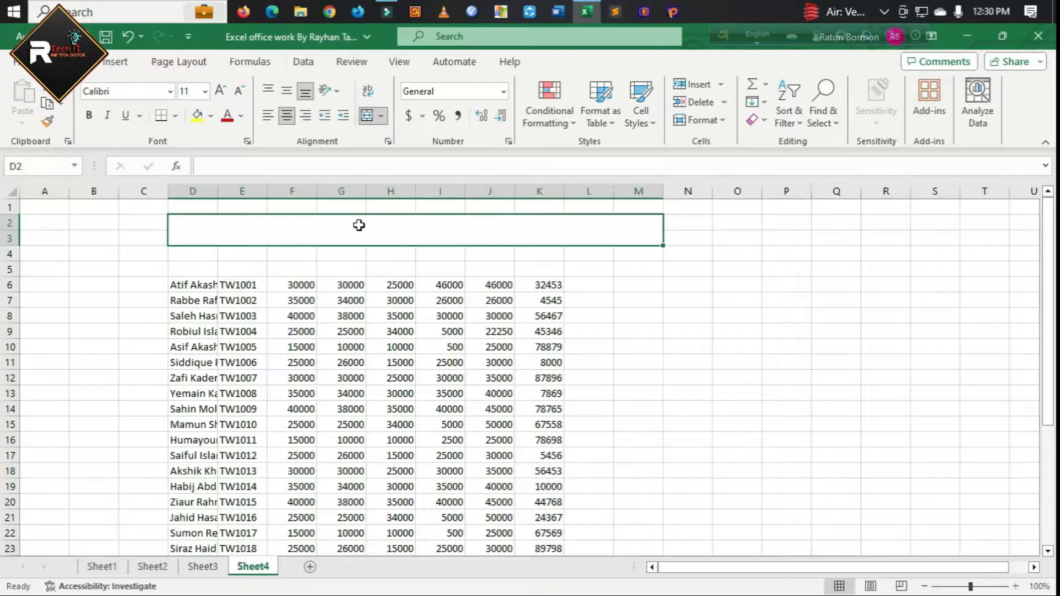
text(c)
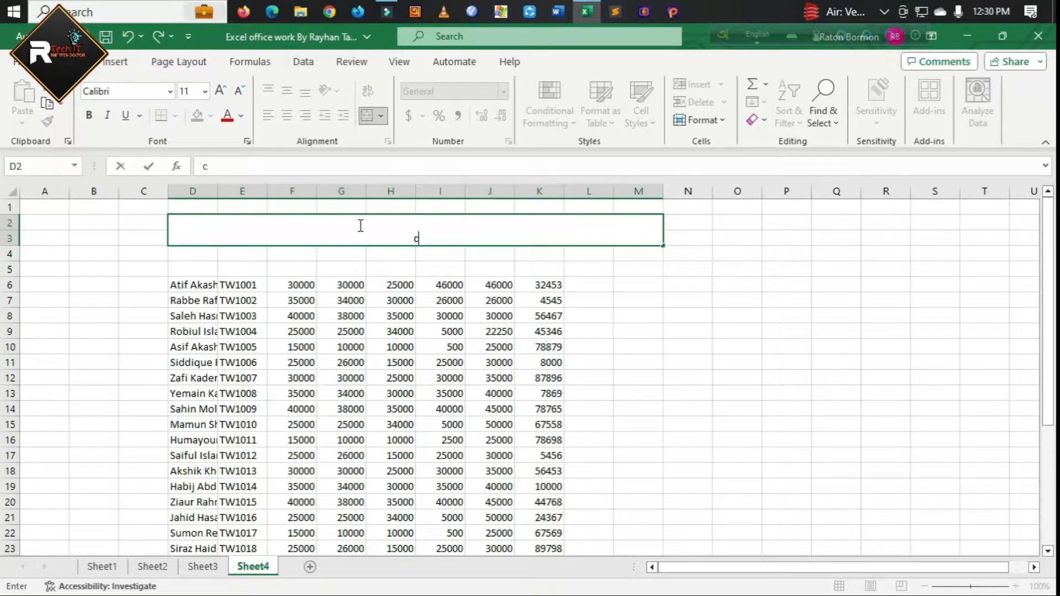
text(ompany)
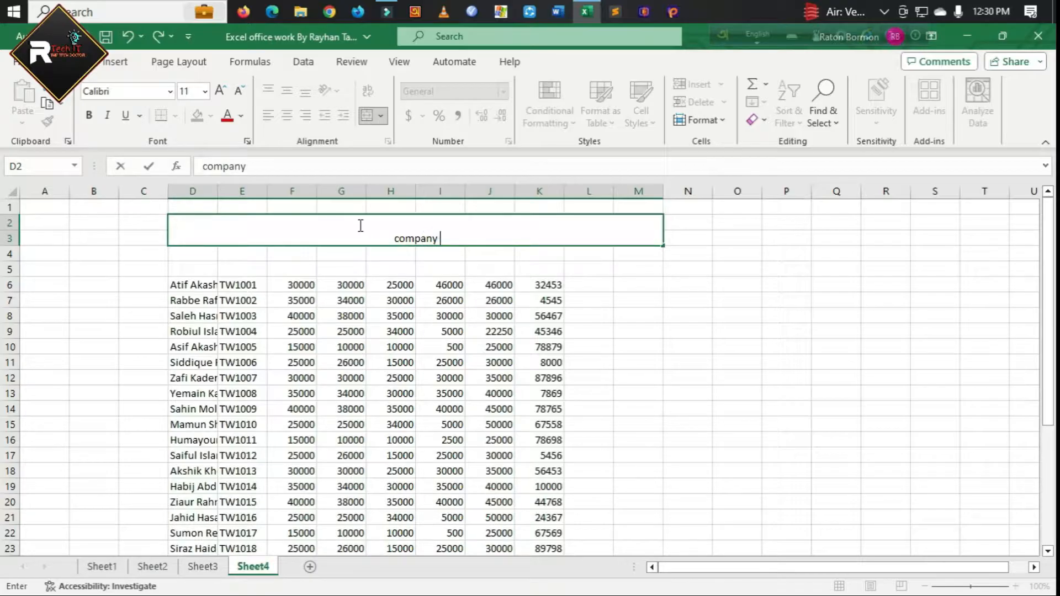
text( NAme)
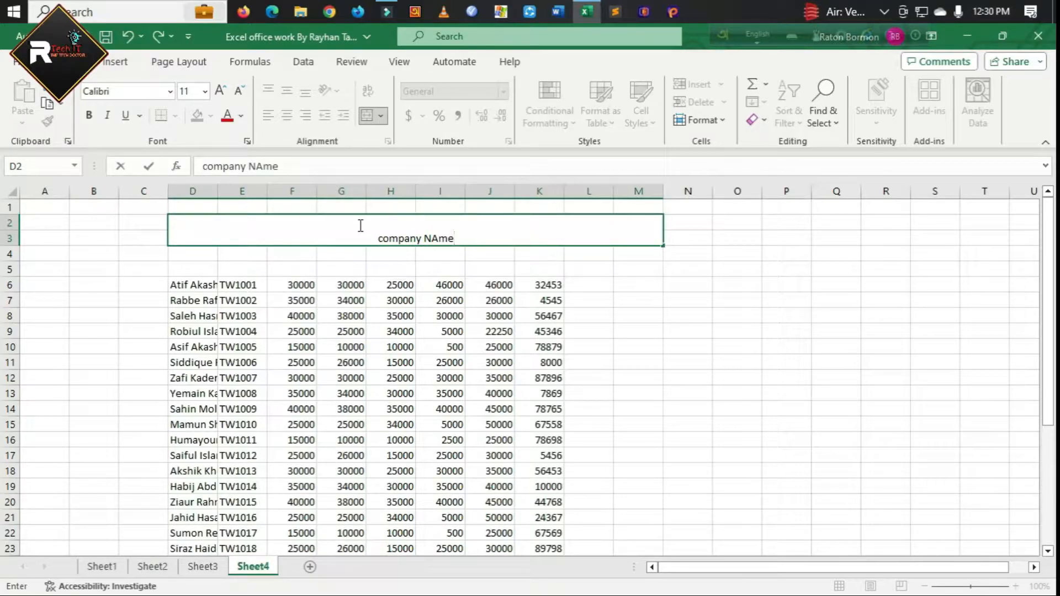
text(;)
key(BackSpace)
key(BackSpace)
text(;)
key(BackSpace)
text(:)
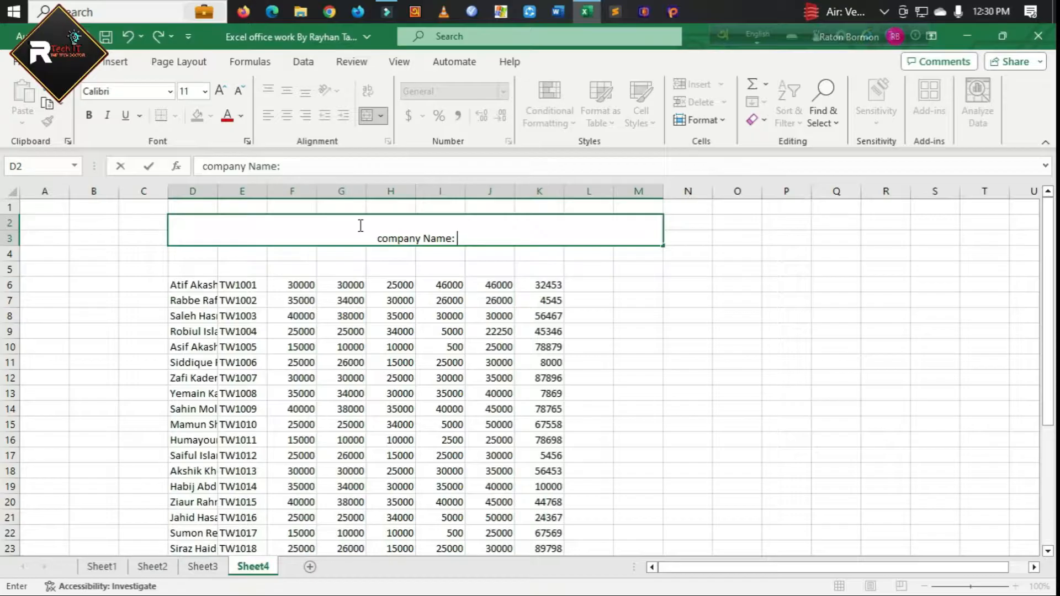
text( R Tec)
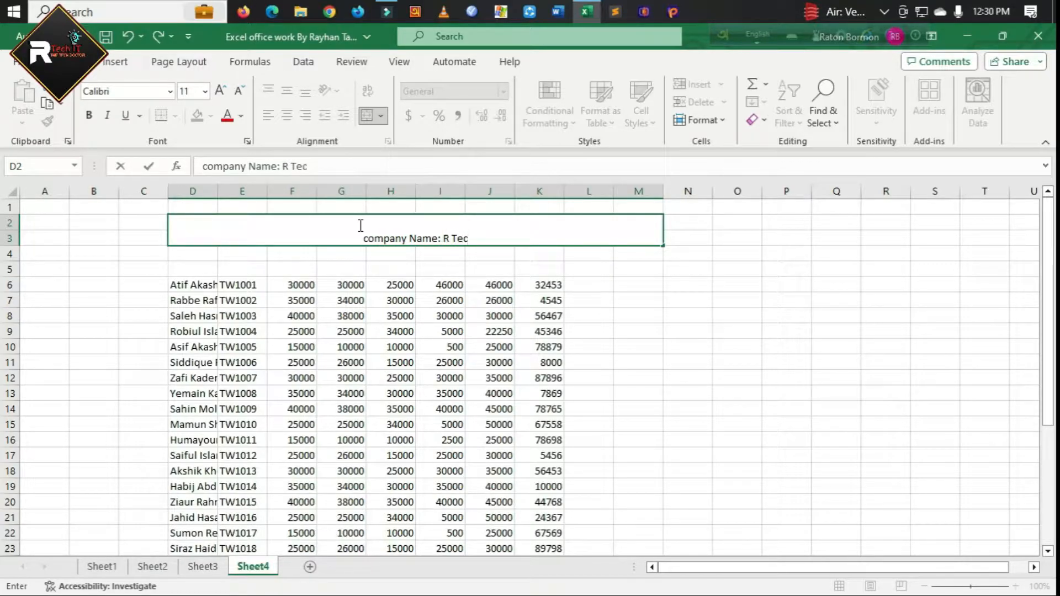
text(h IT )
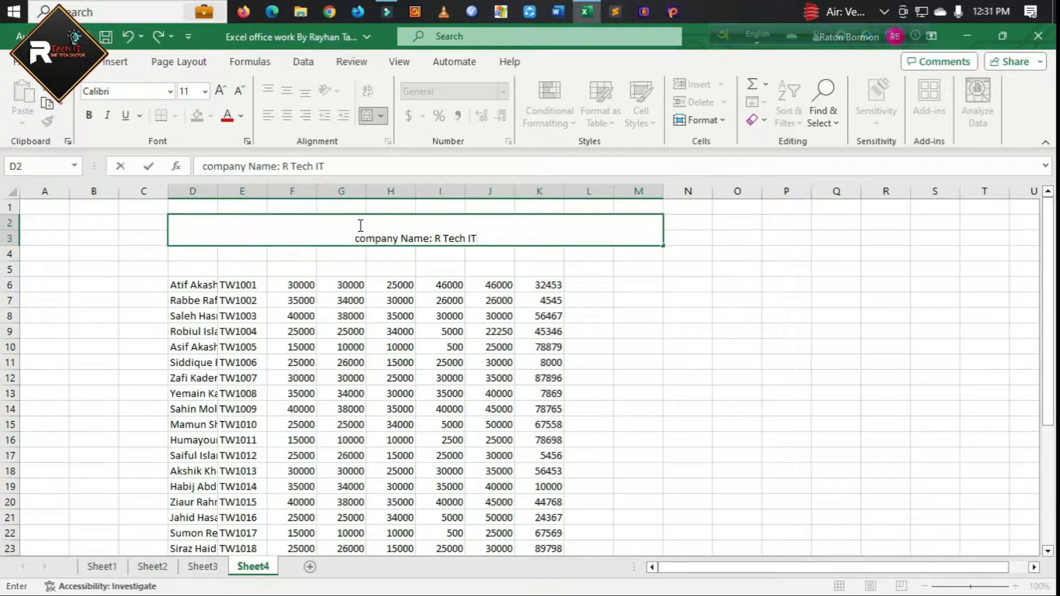
text(youtube channel)
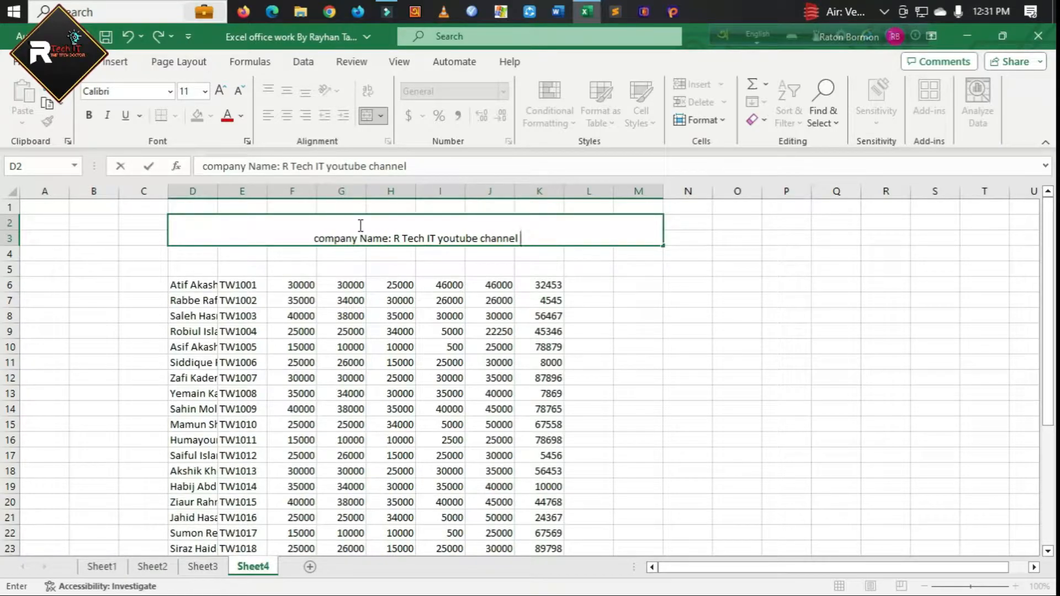
text( t)
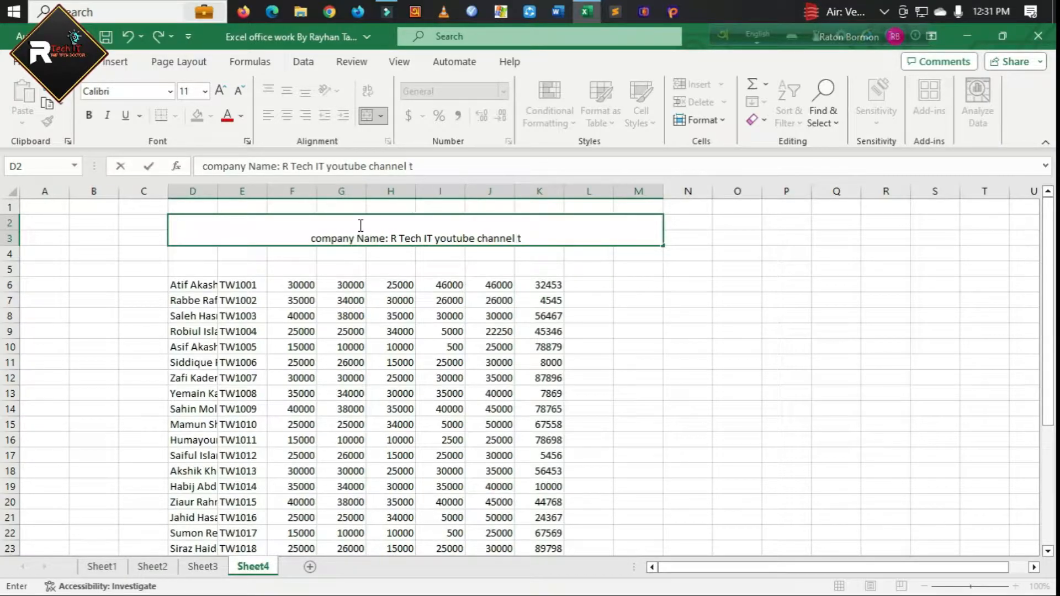
text(he Ec)
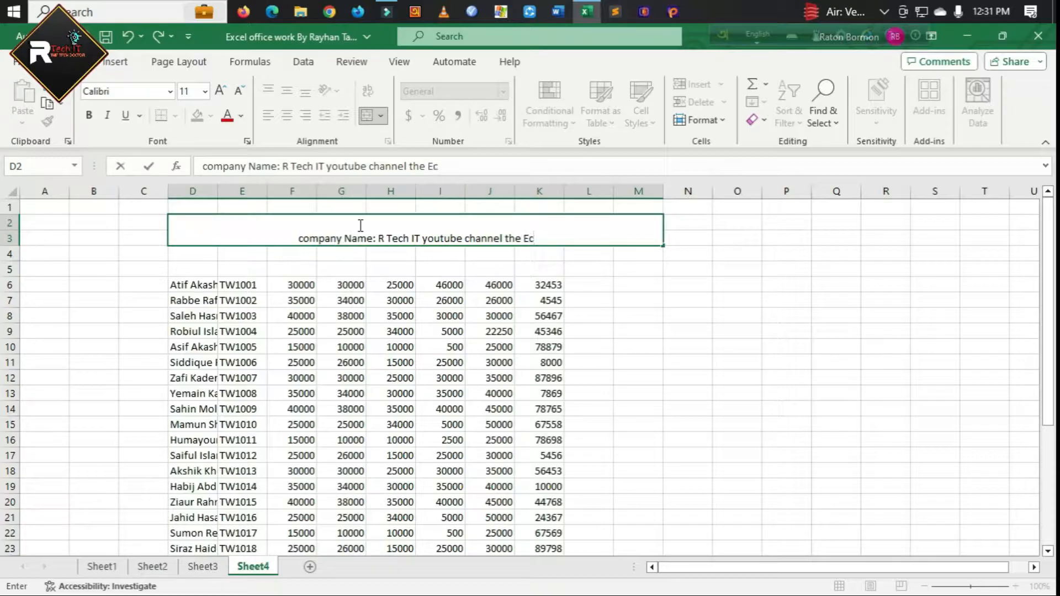
text(el tui)
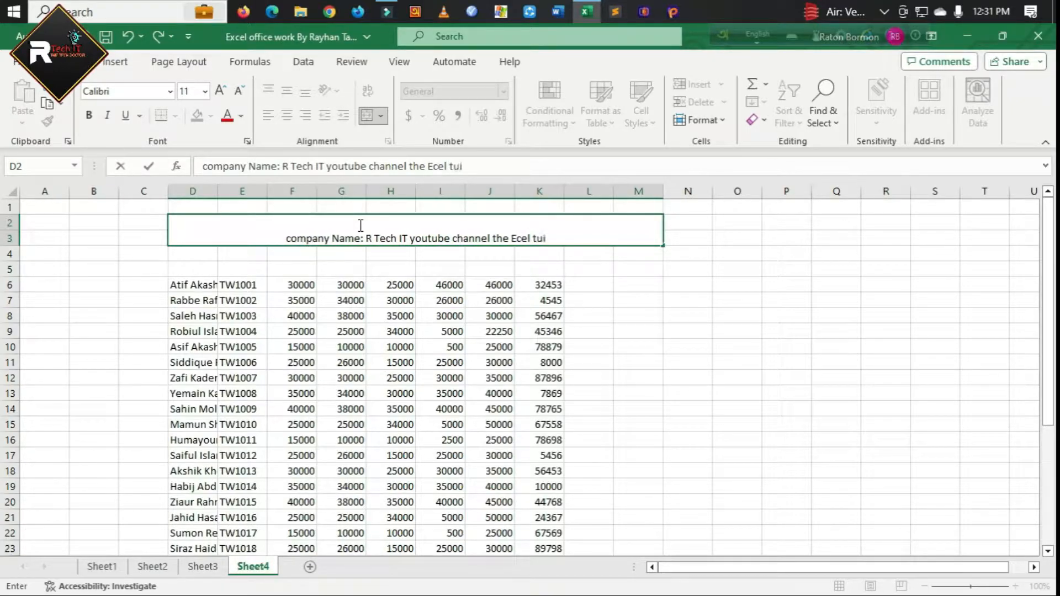
text(toria)
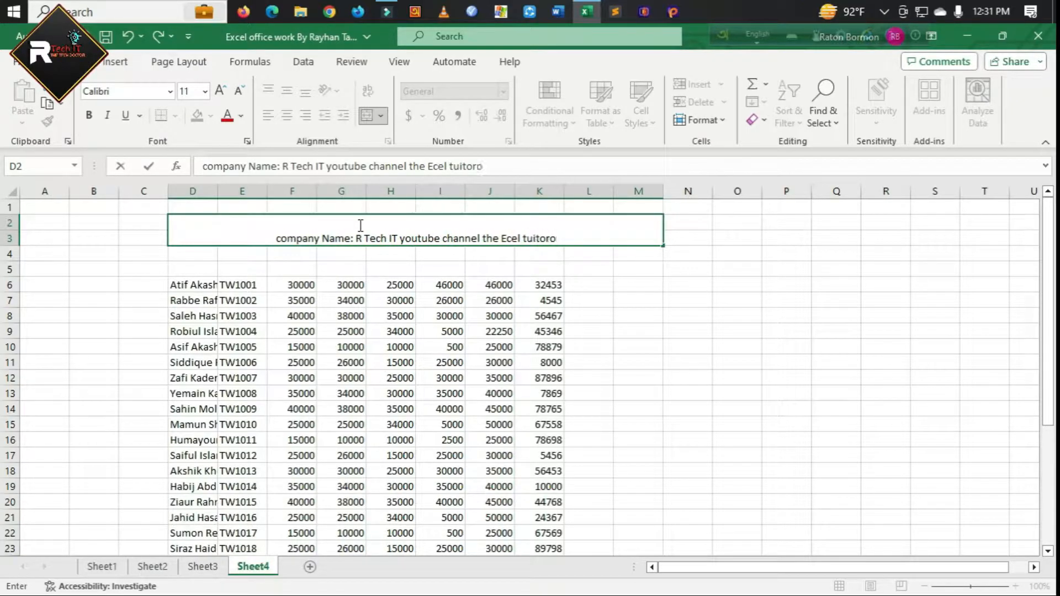
text(l)
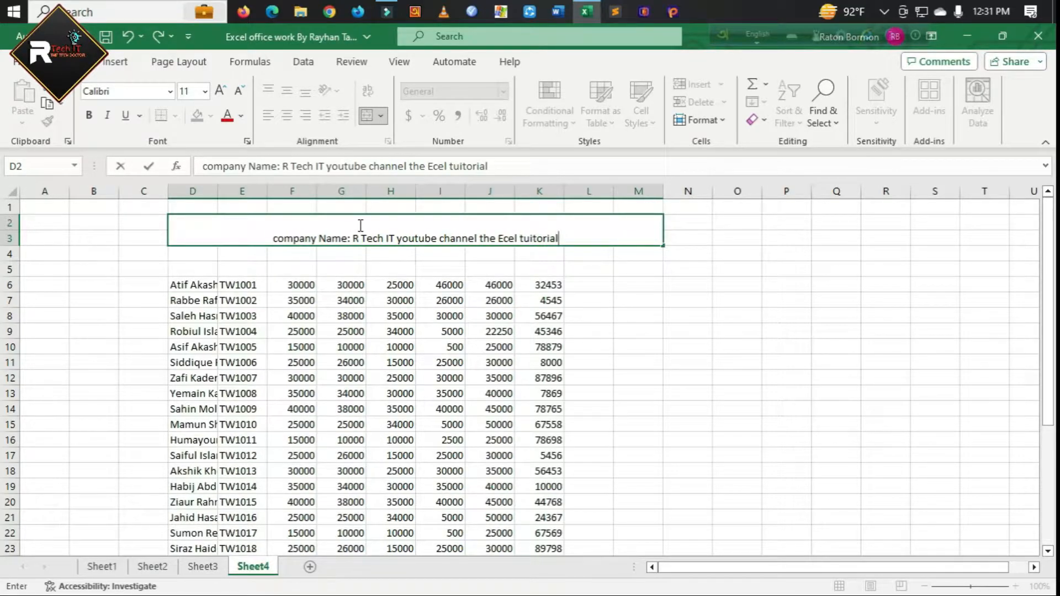
click(721, 337)
- Align the company title vertically to the middle of its merged cell
click(546, 235)
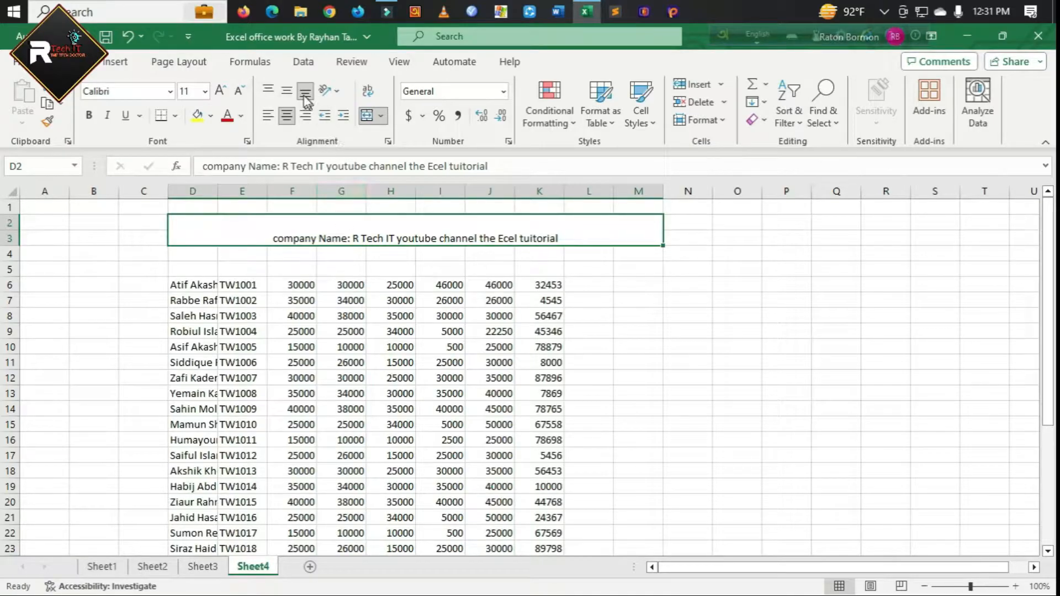
click(287, 92)
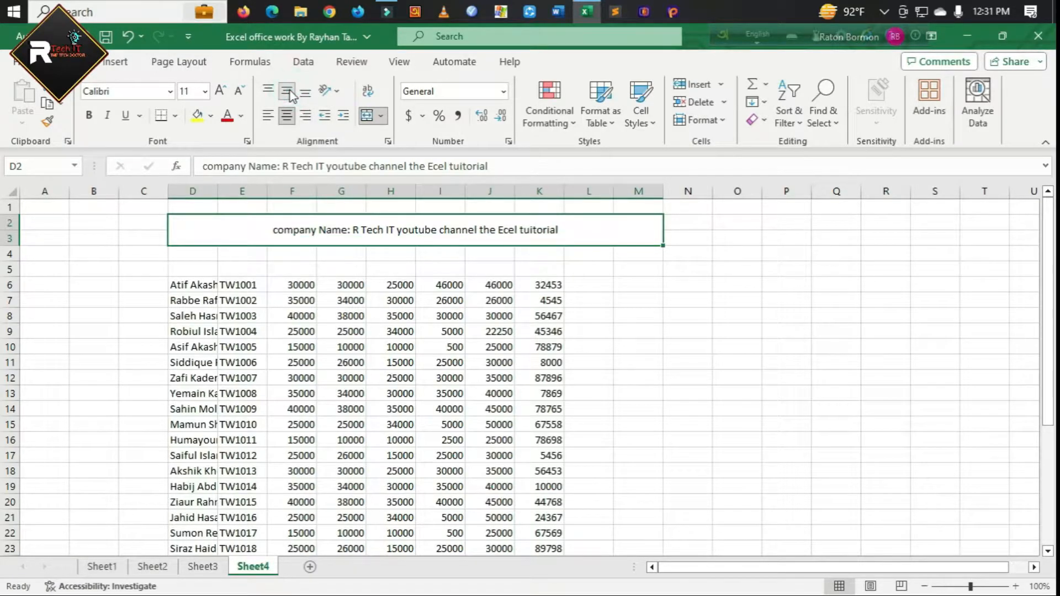
click(683, 303)
click(451, 239)
click(622, 283)
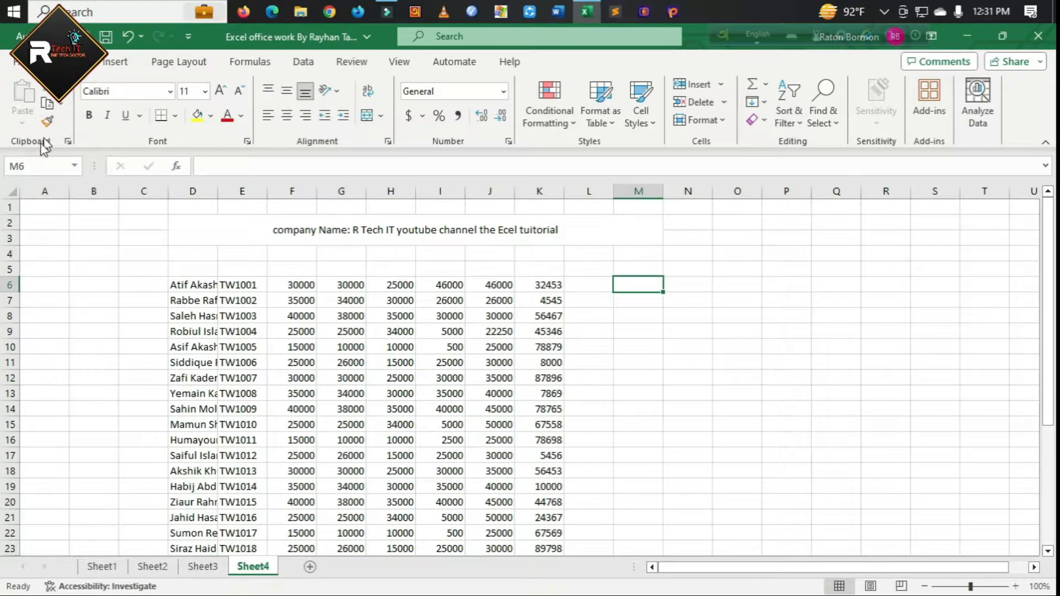
- Center the contents of every cell on Sheet4 both horizontally and vertically
click(13, 186)
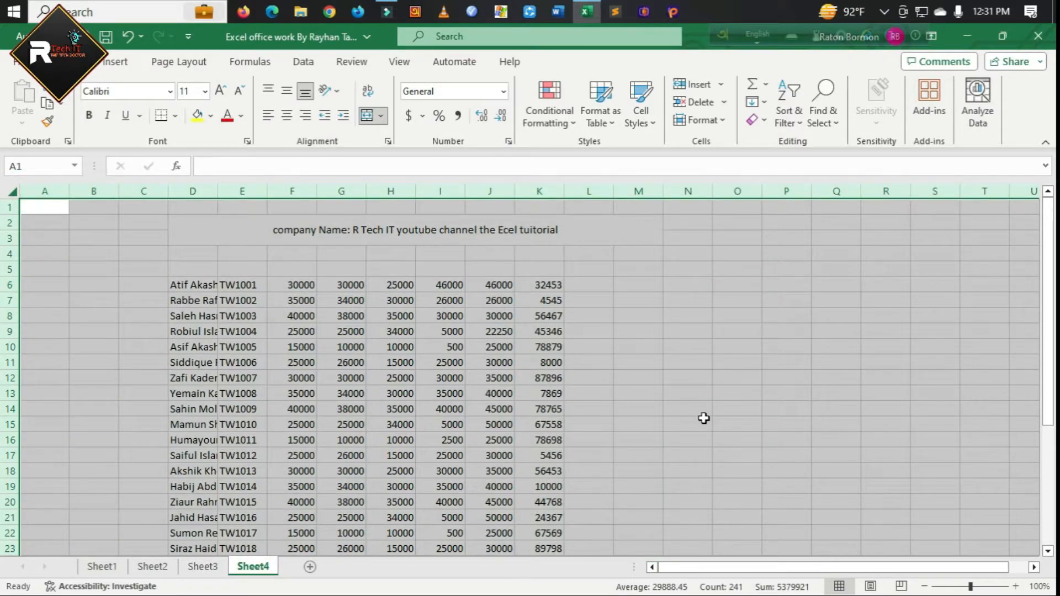
click(287, 91)
click(287, 115)
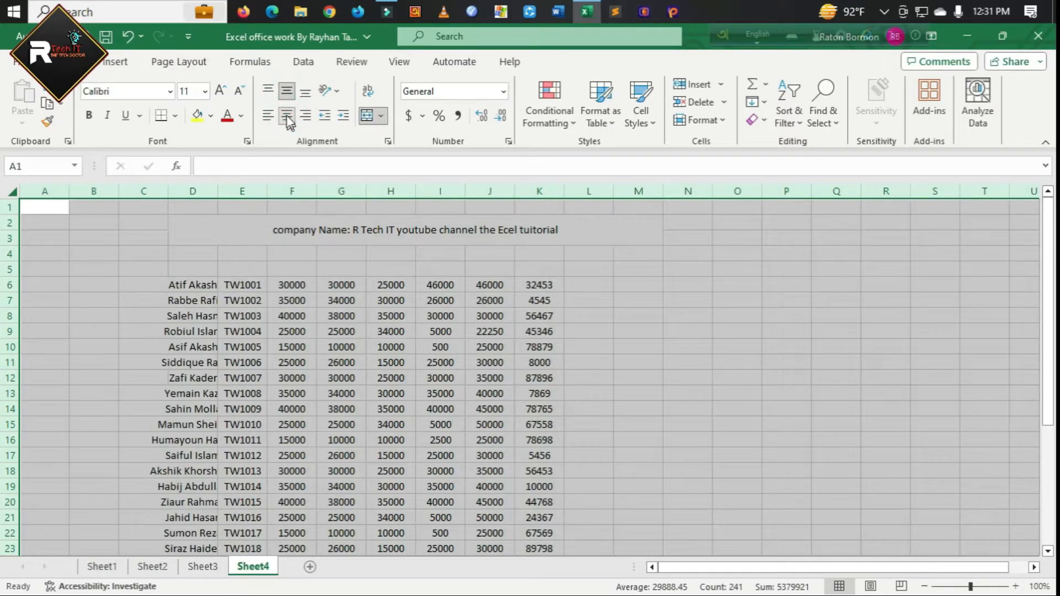
click(282, 91)
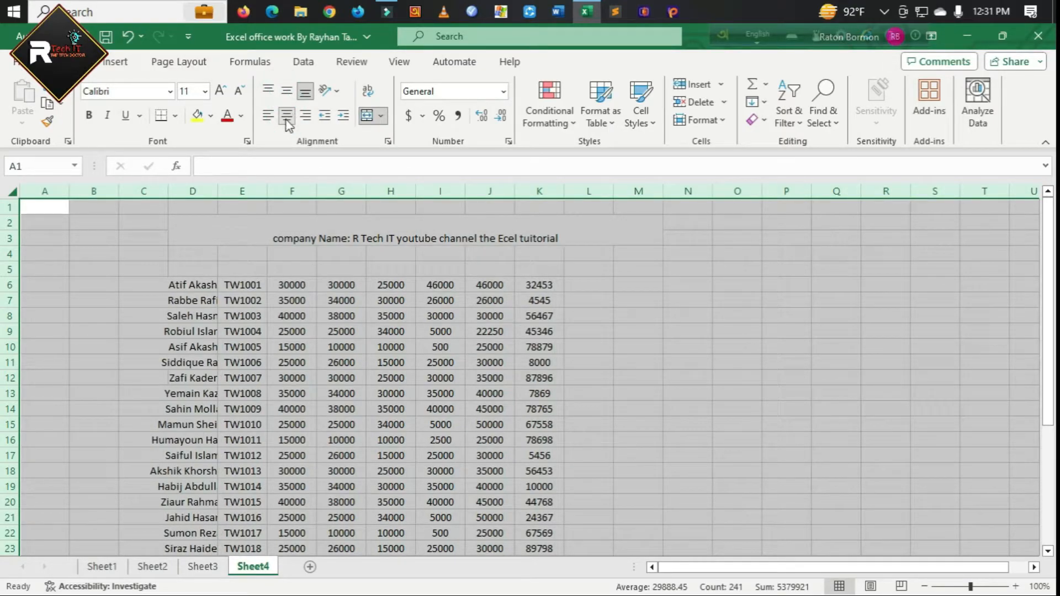
click(286, 115)
click(287, 92)
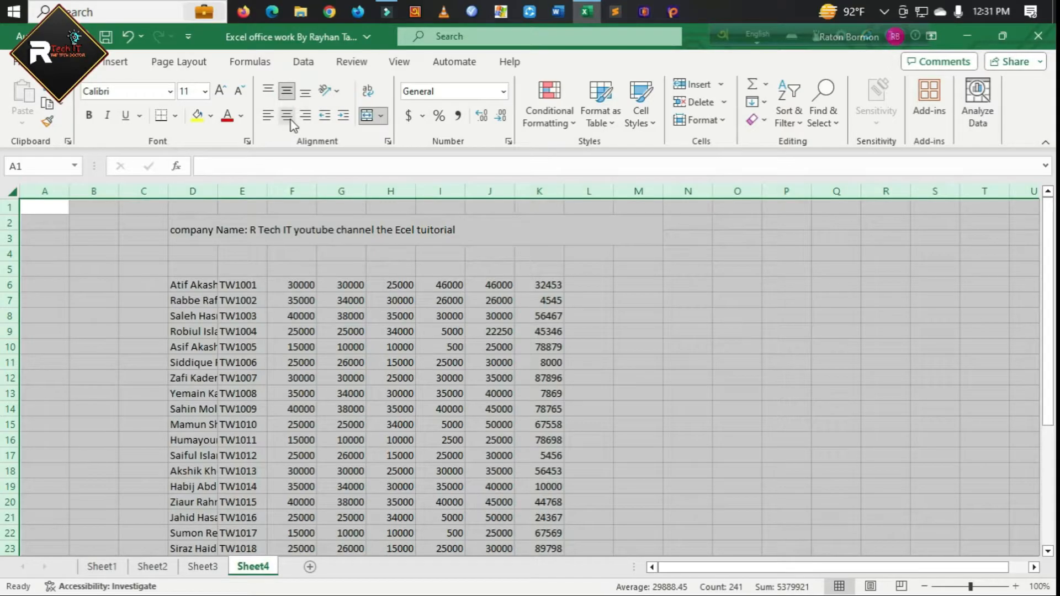
click(285, 116)
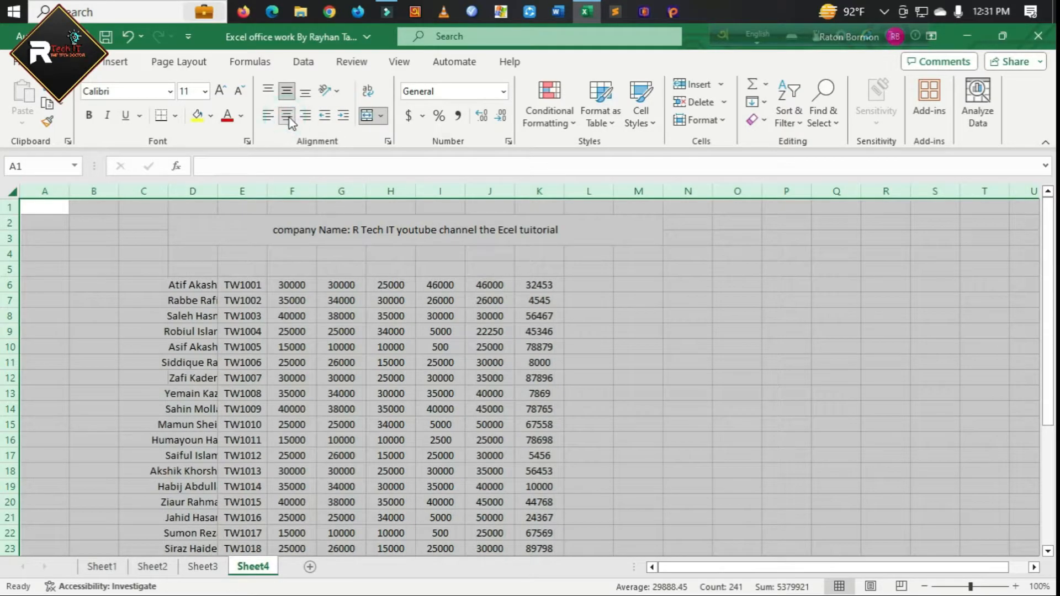
click(694, 301)
click(687, 392)
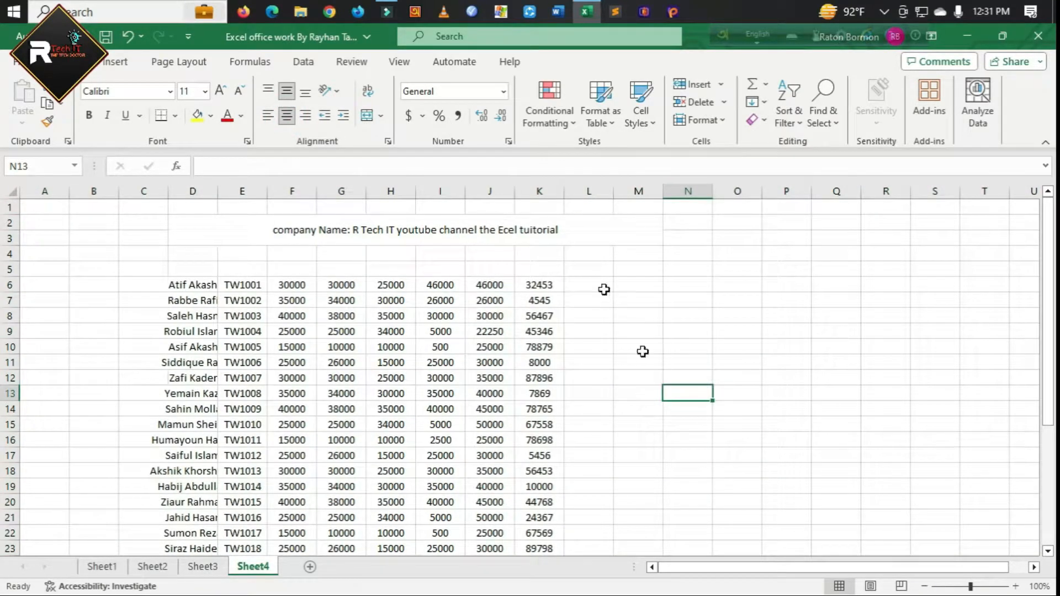
click(581, 256)
click(630, 256)
click(597, 288)
click(596, 270)
click(639, 276)
click(602, 274)
click(624, 269)
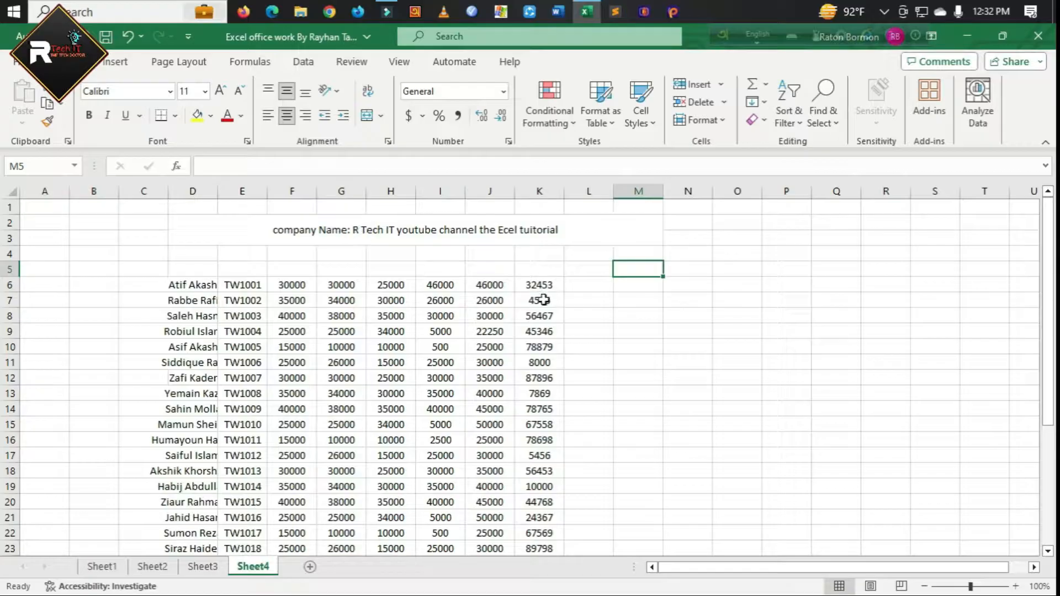
click(734, 363)
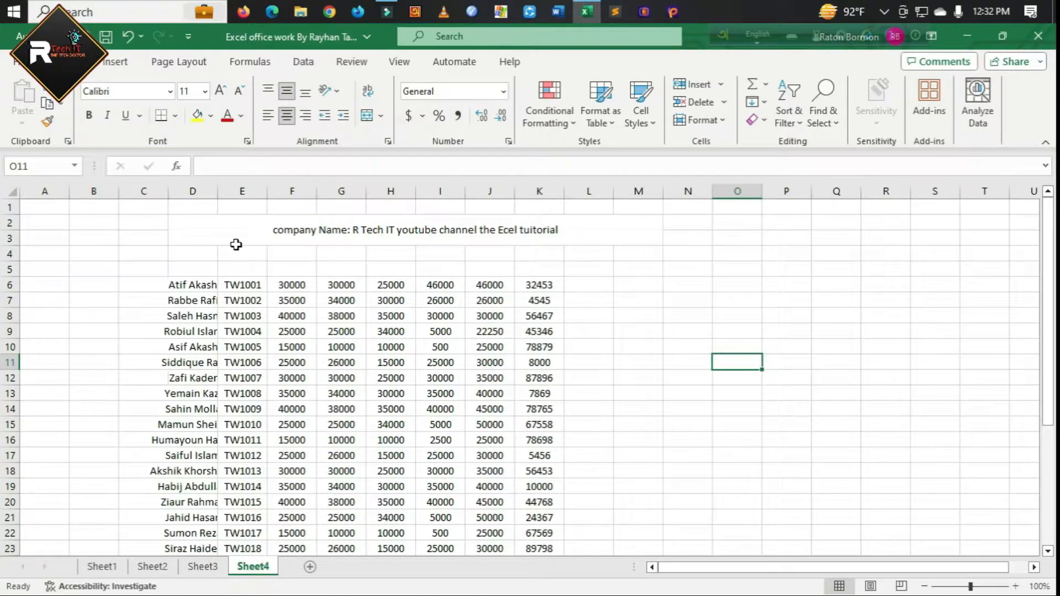
- Merge and center the cells D4:M4 directly below the company title
click(217, 254)
drag(216, 254, 635, 255)
click(366, 118)
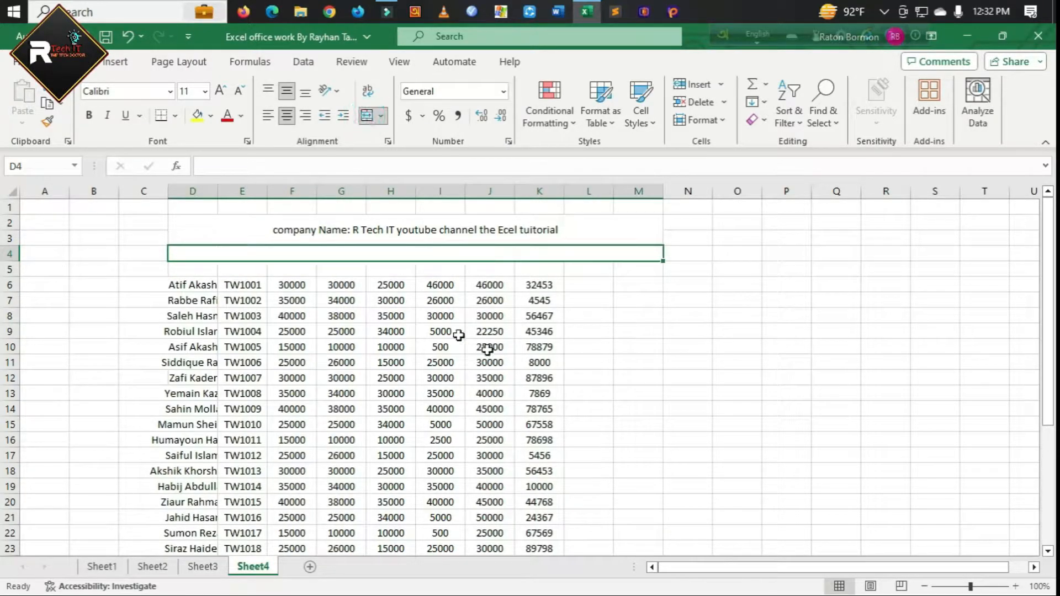
click(585, 317)
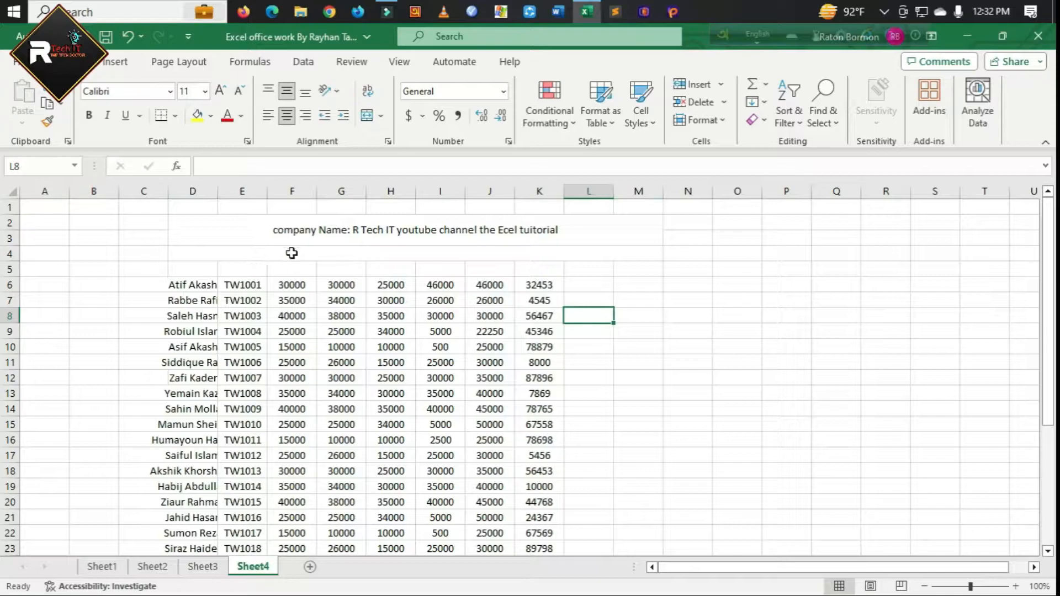
- Enter the subtitle "Sales Data For Months Of , January, February,March,April,May, jun" in the merged cell D4:M4
click(291, 254)
text(Se)
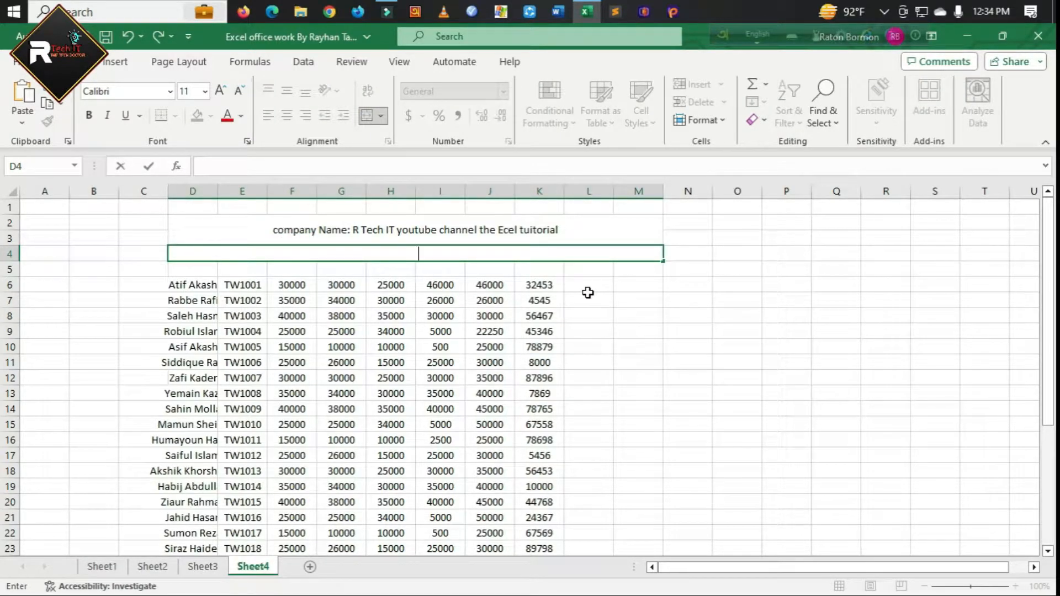
text(les Data For)
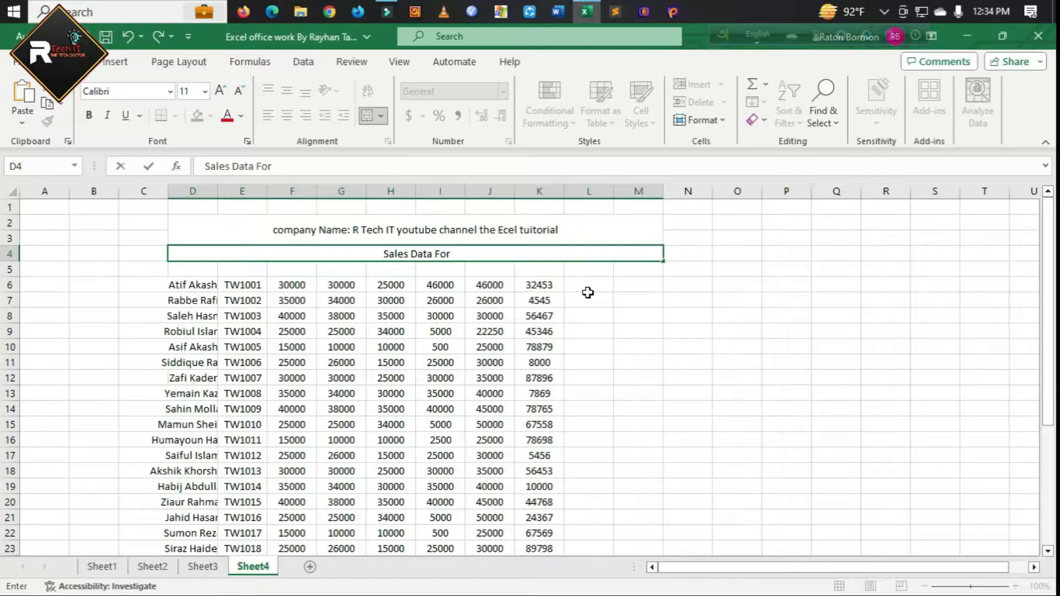
text( Month)
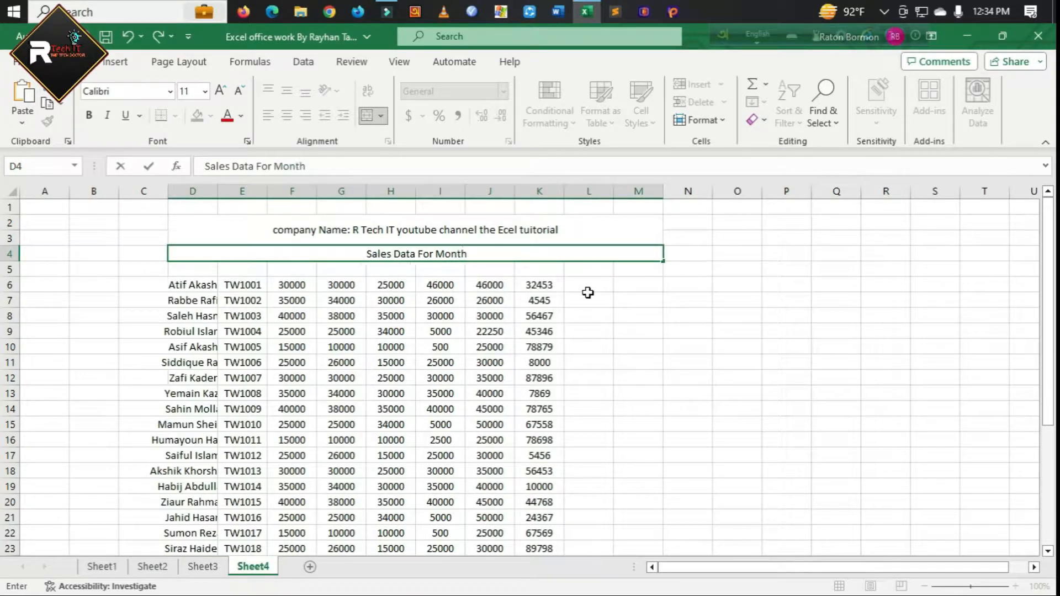
text(s Of ,)
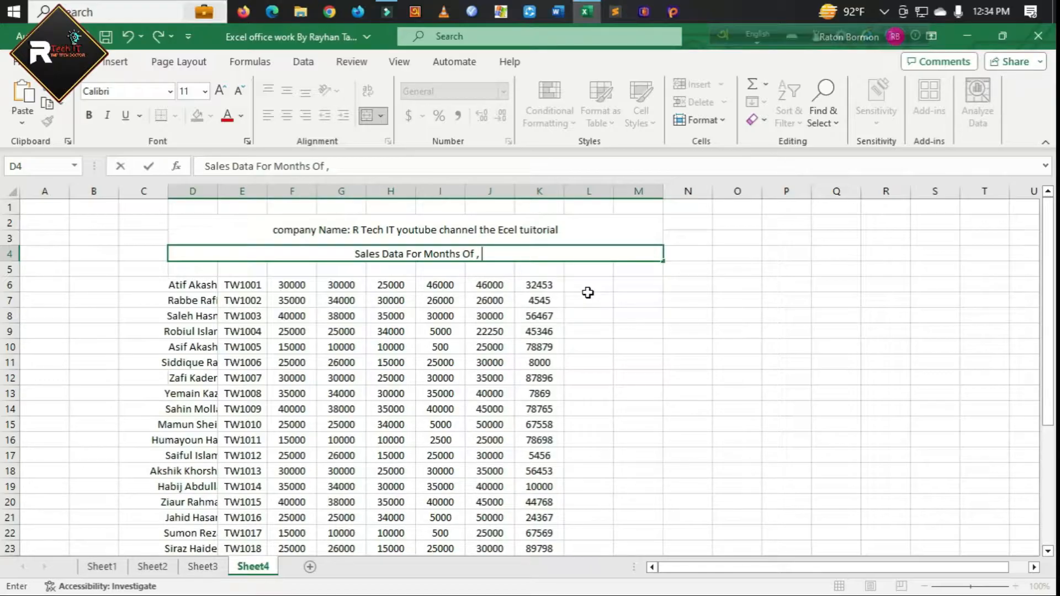
text(Ju)
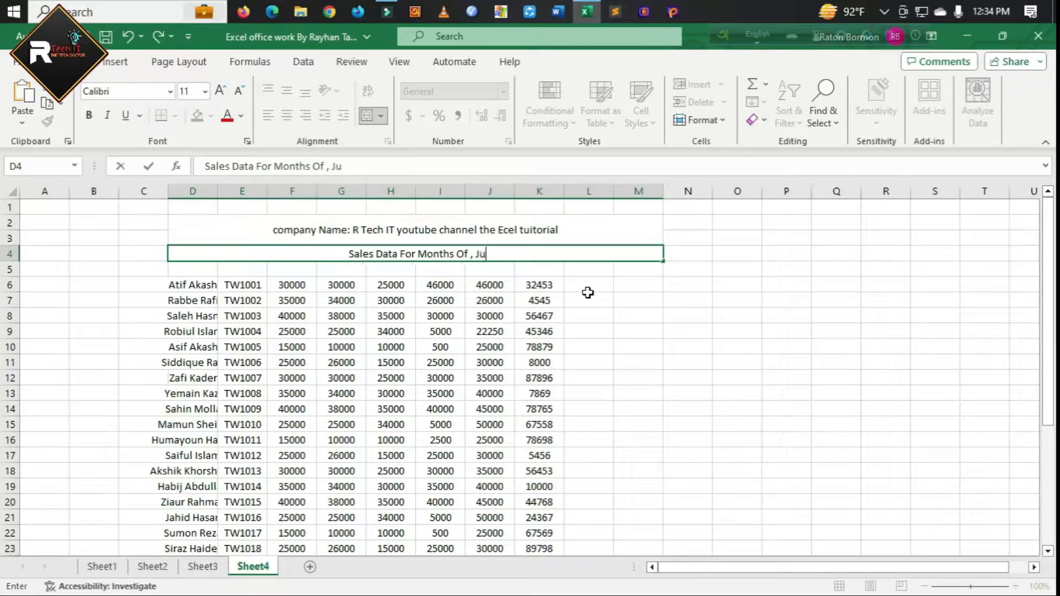
text(no)
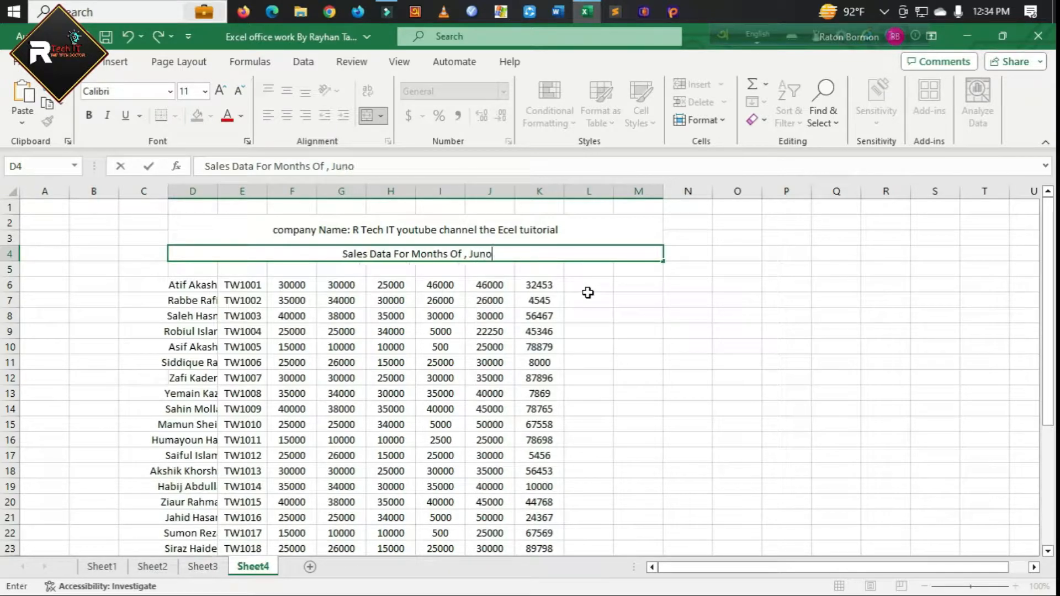
text(ray)
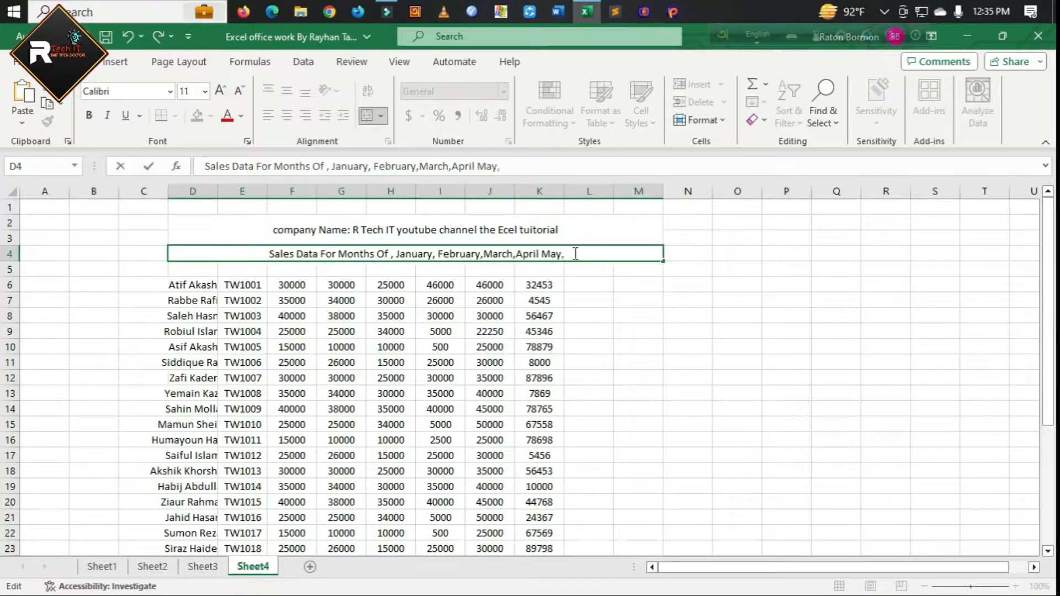
click(185, 270)
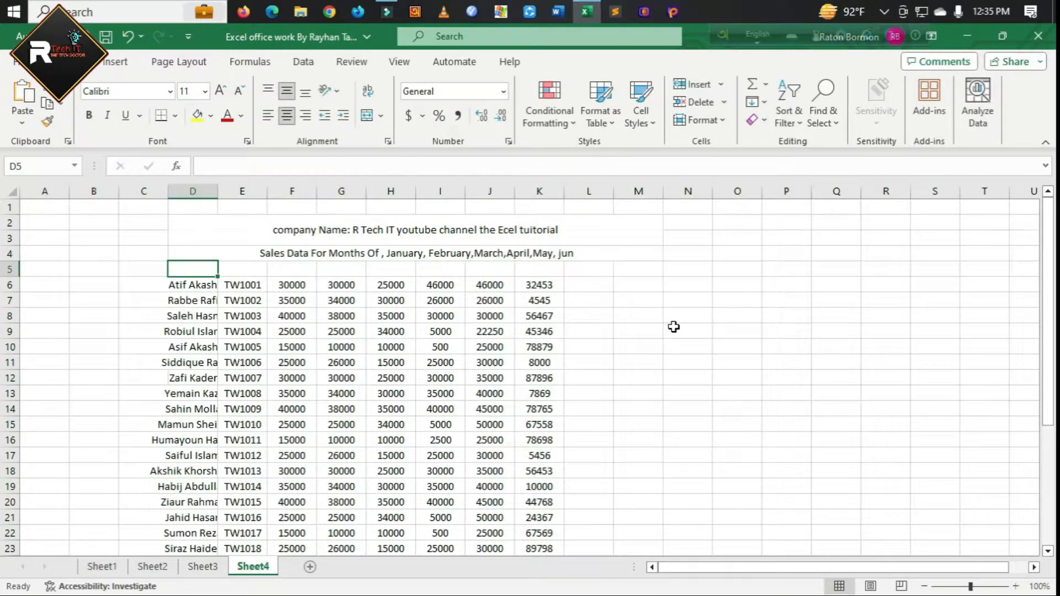
- Change the font of every cell on Sheet4 to Times New Roman
click(242, 228)
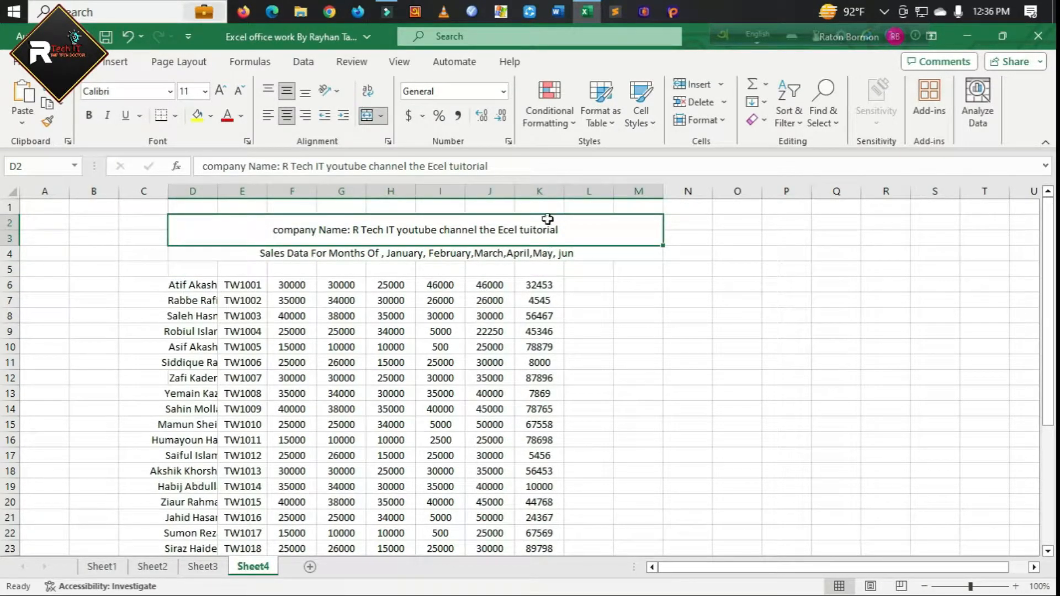
click(638, 378)
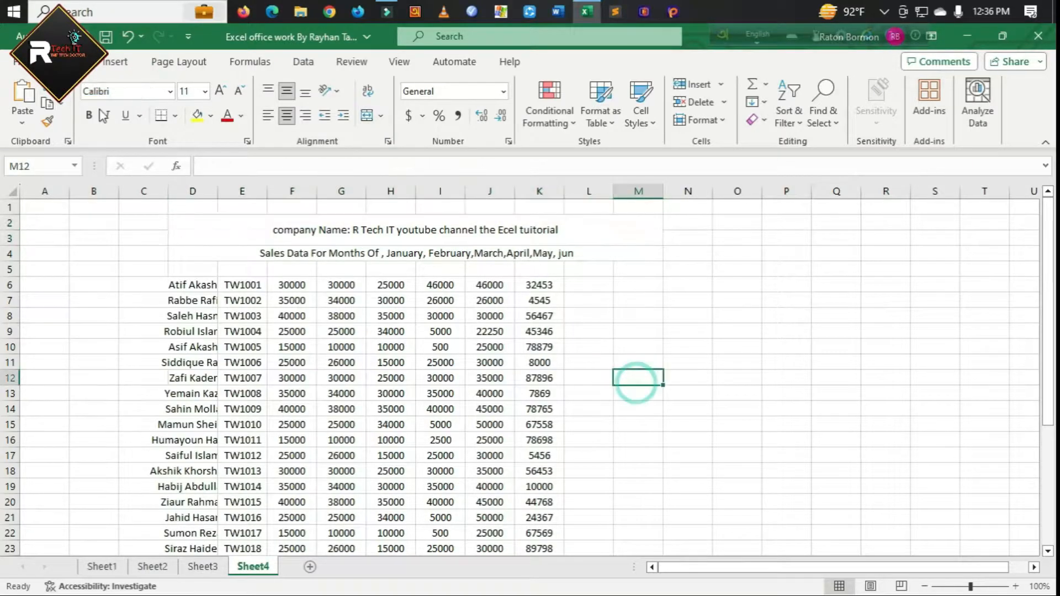
click(12, 191)
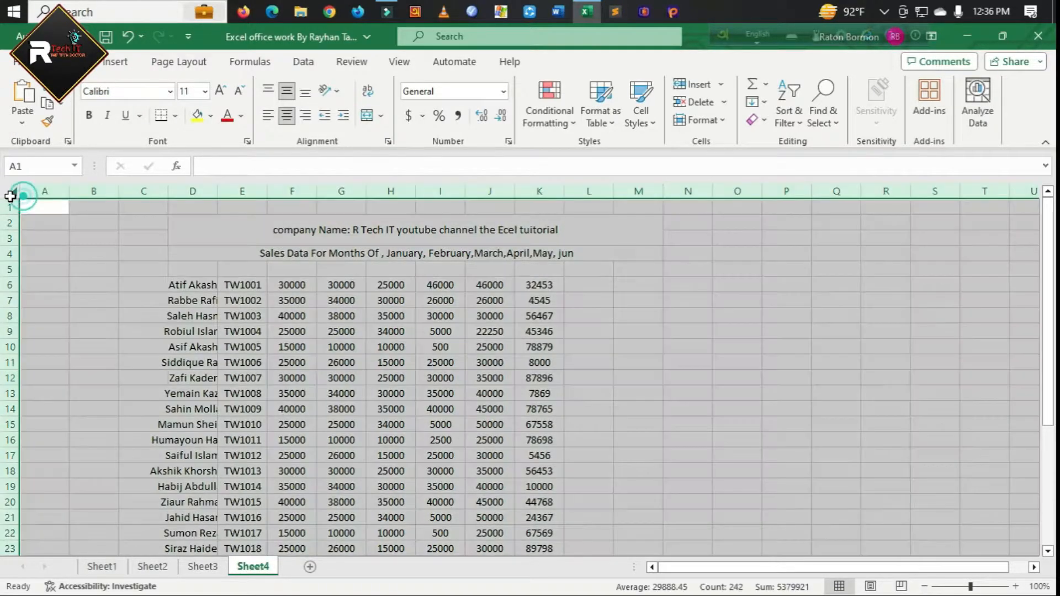
click(112, 92)
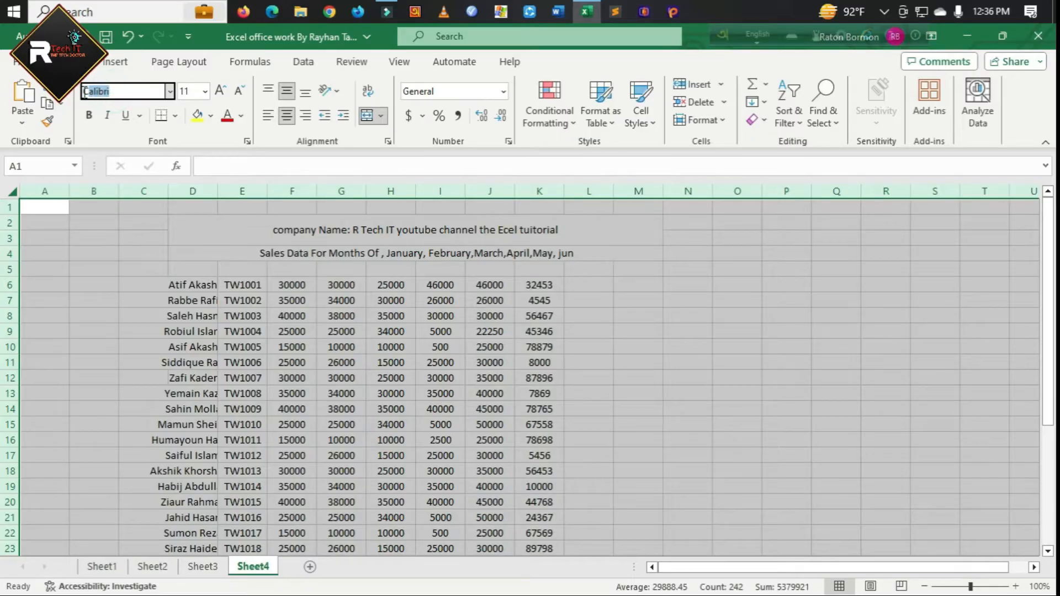
text(Times New Roman)
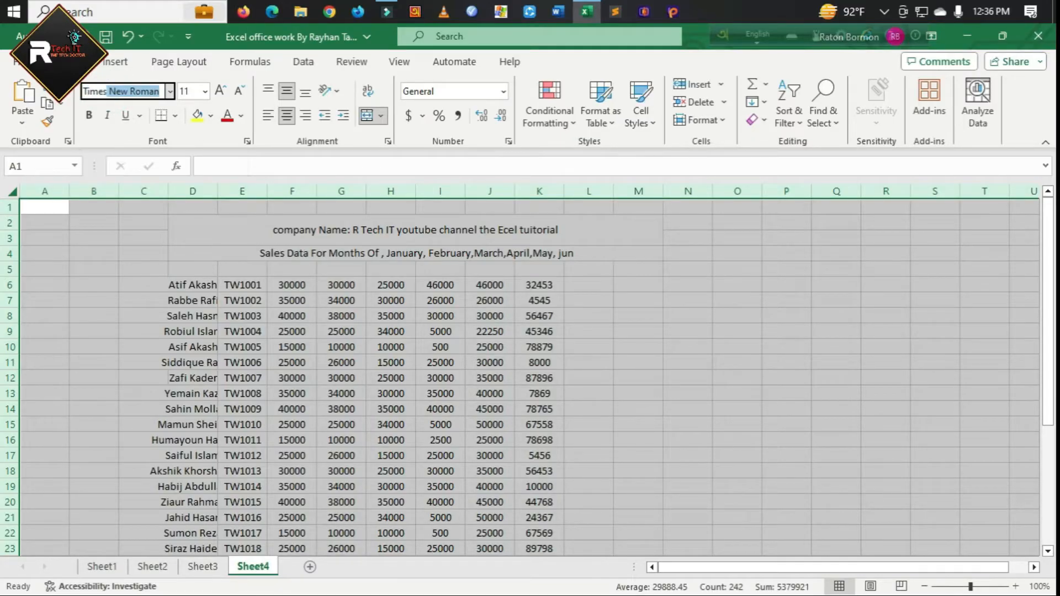
key(Return)
- Set the font size of the company title in D2:M3 to 30
click(416, 230)
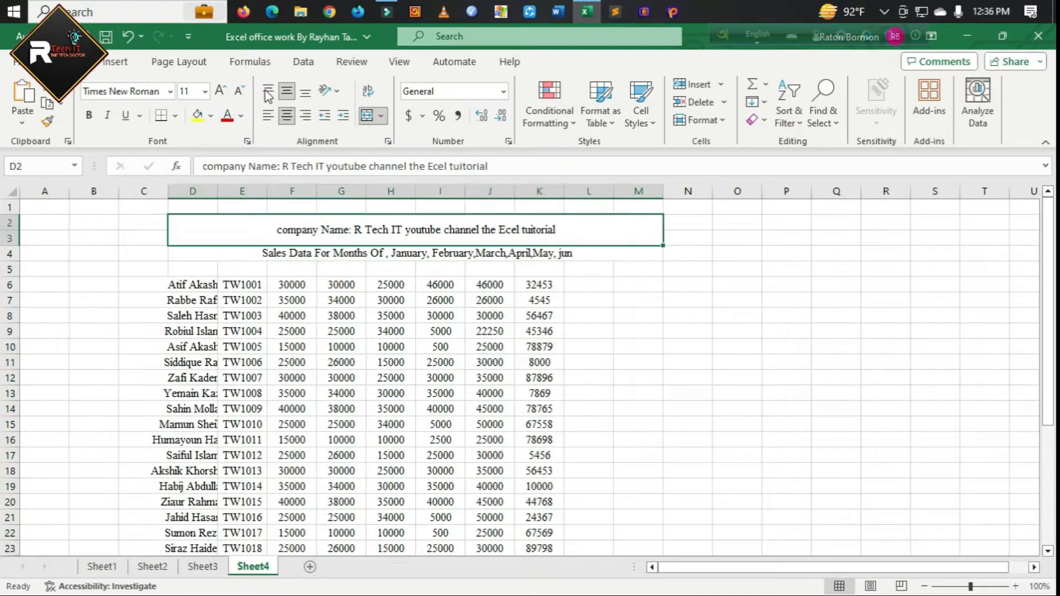
click(194, 91)
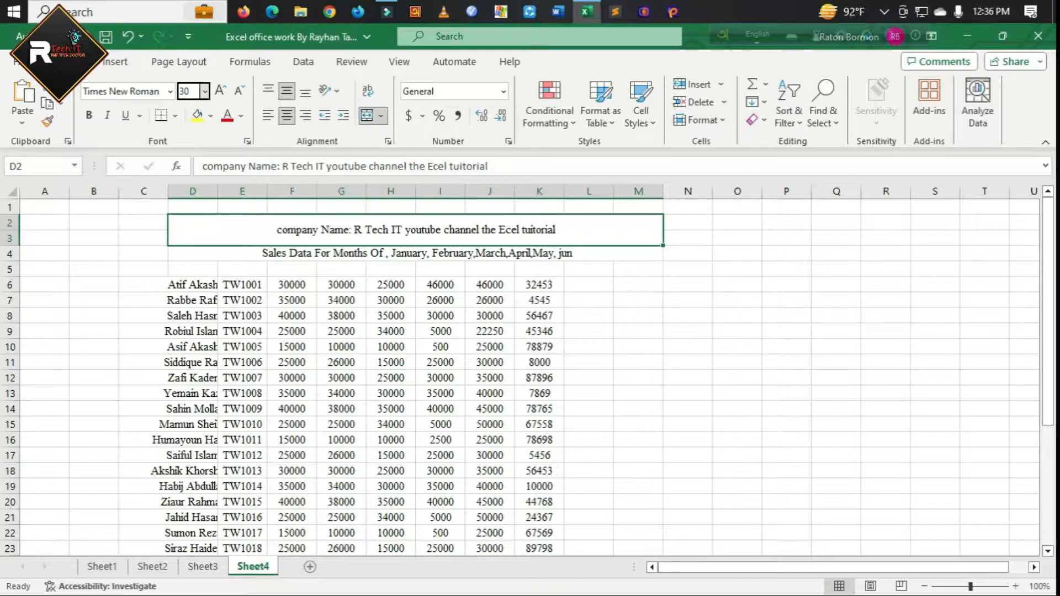
key(Return)
click(718, 314)
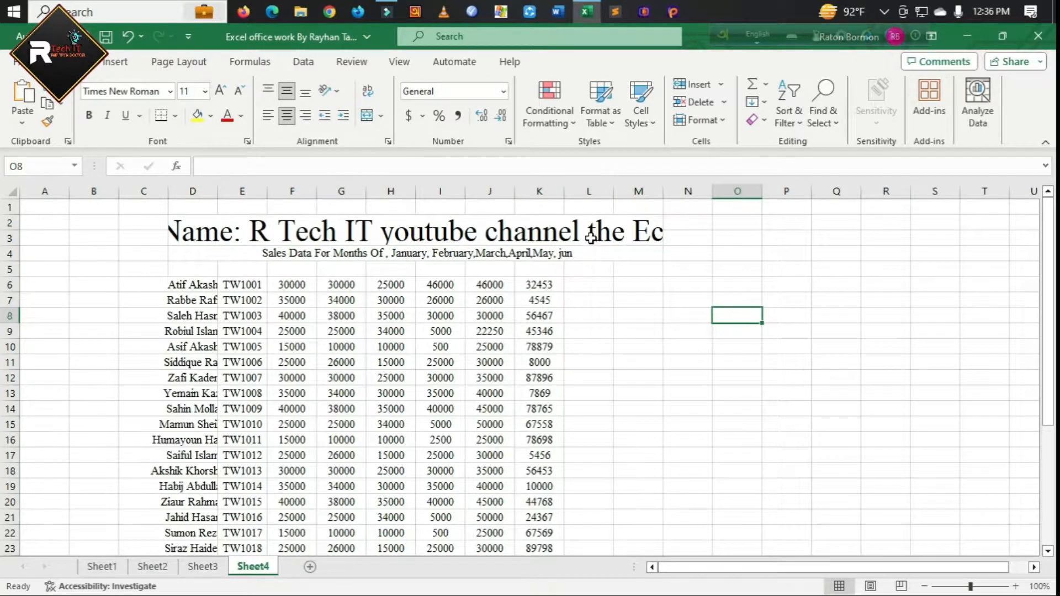
- Reduce the font size of the company title to 20
click(591, 237)
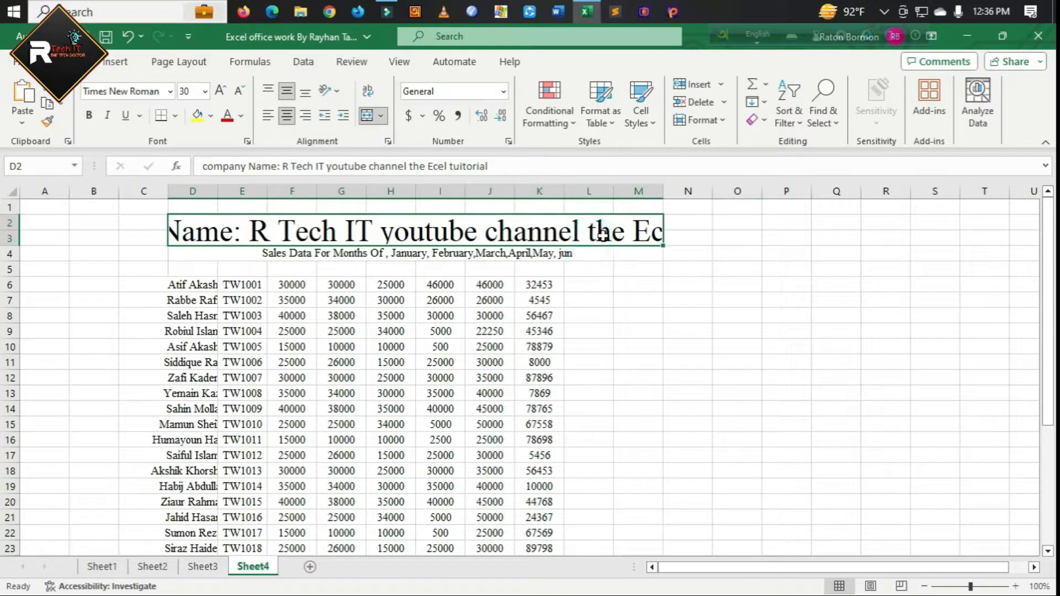
click(204, 92)
click(191, 250)
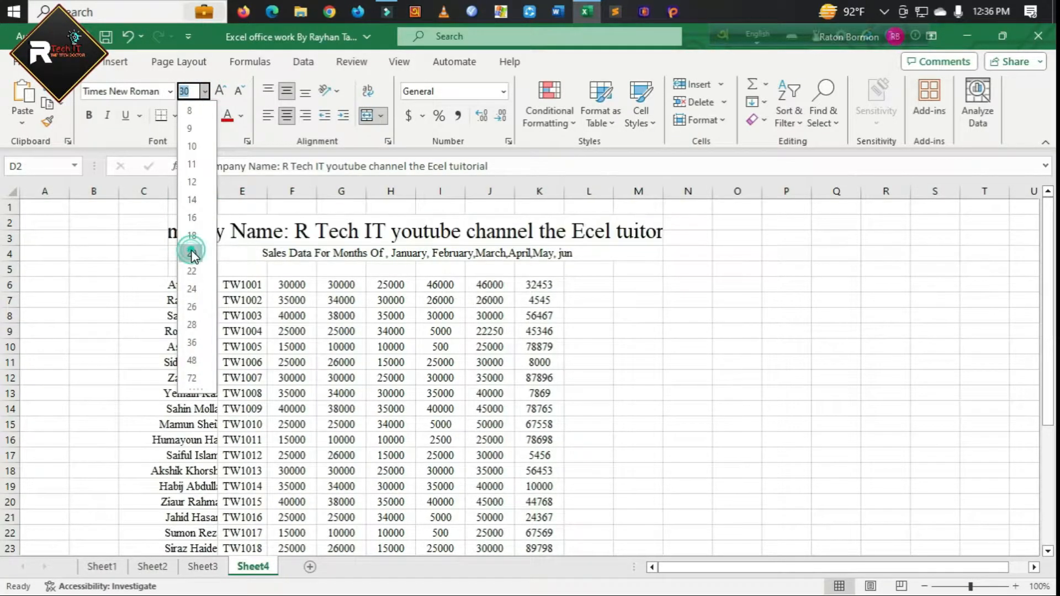
click(639, 366)
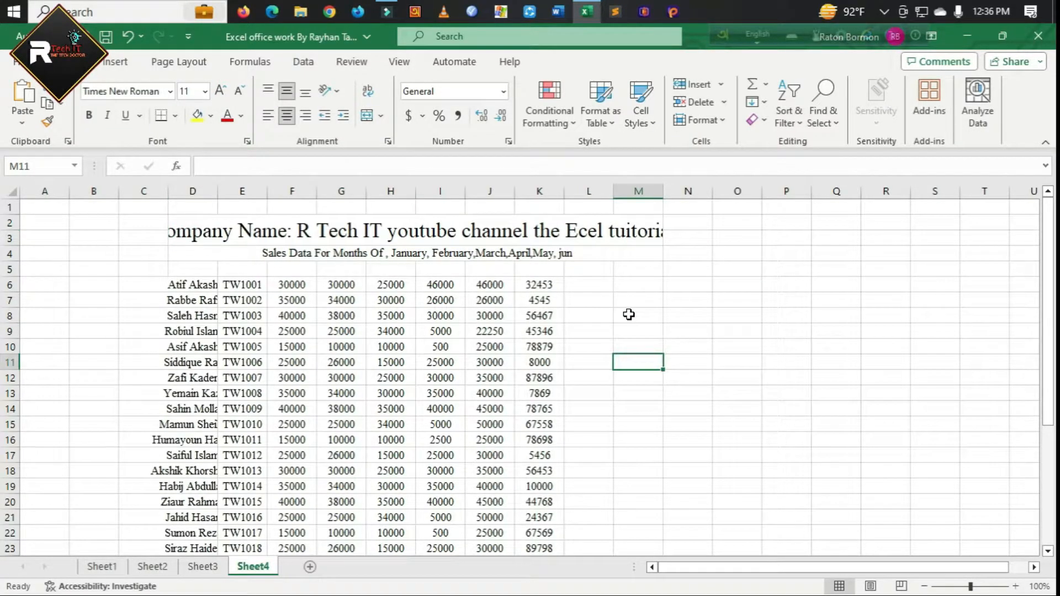
- Widen column M until the whole company title fits inside its merged cell with some space on both sides
drag(662, 191, 692, 191)
click(675, 190)
click(806, 315)
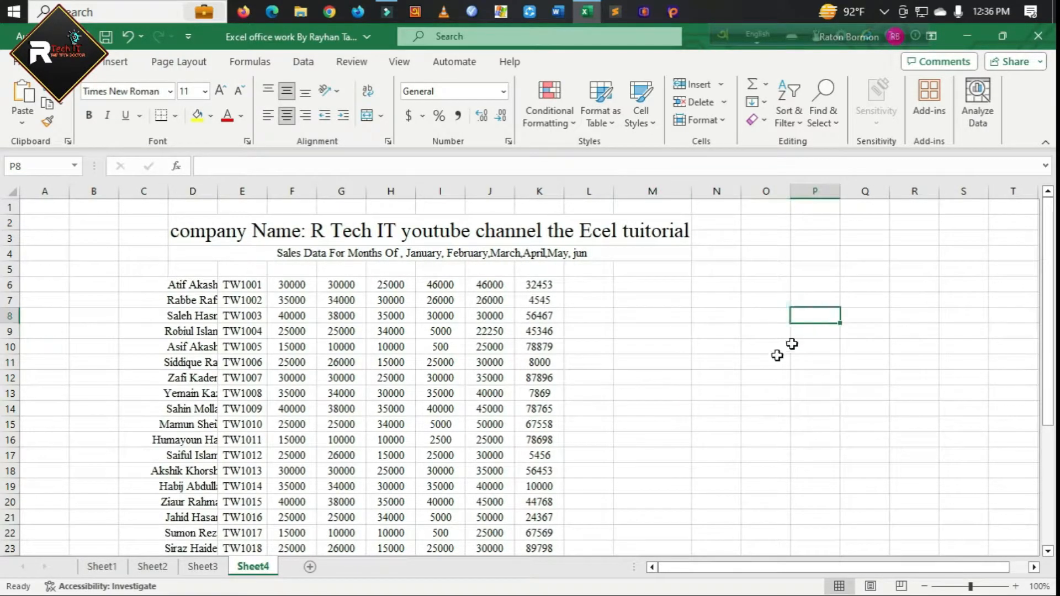
drag(688, 195, 756, 227)
click(738, 348)
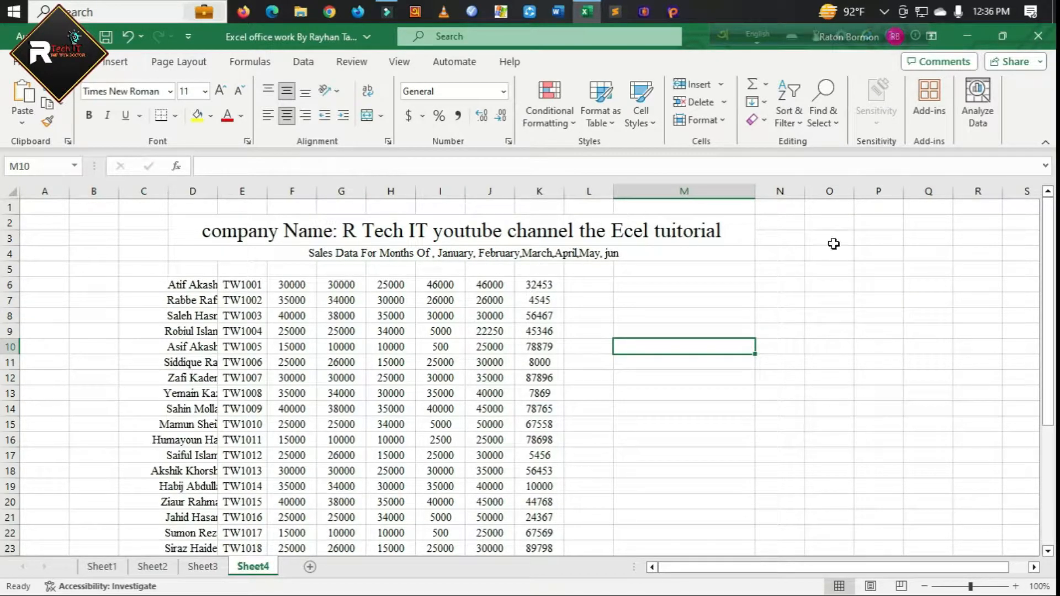
click(809, 297)
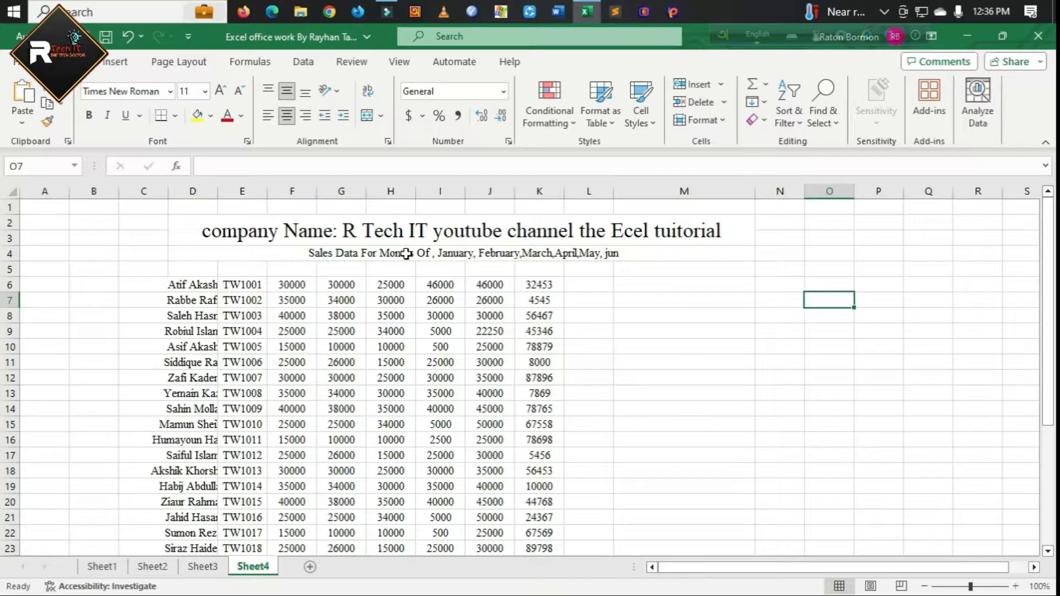
- Make the company title in D2:M3 bold
click(363, 253)
click(477, 231)
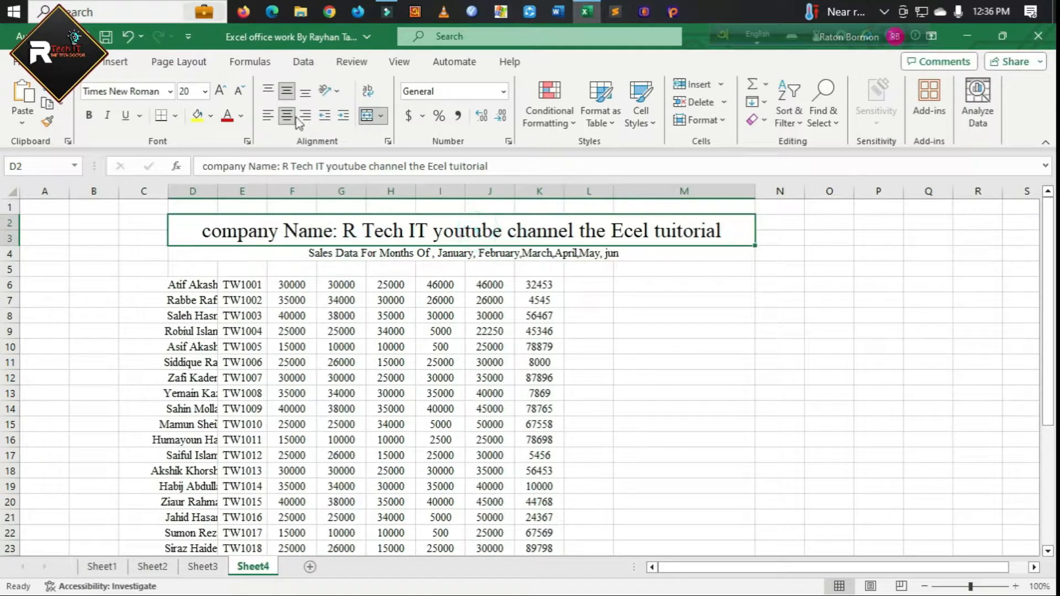
click(89, 116)
click(716, 267)
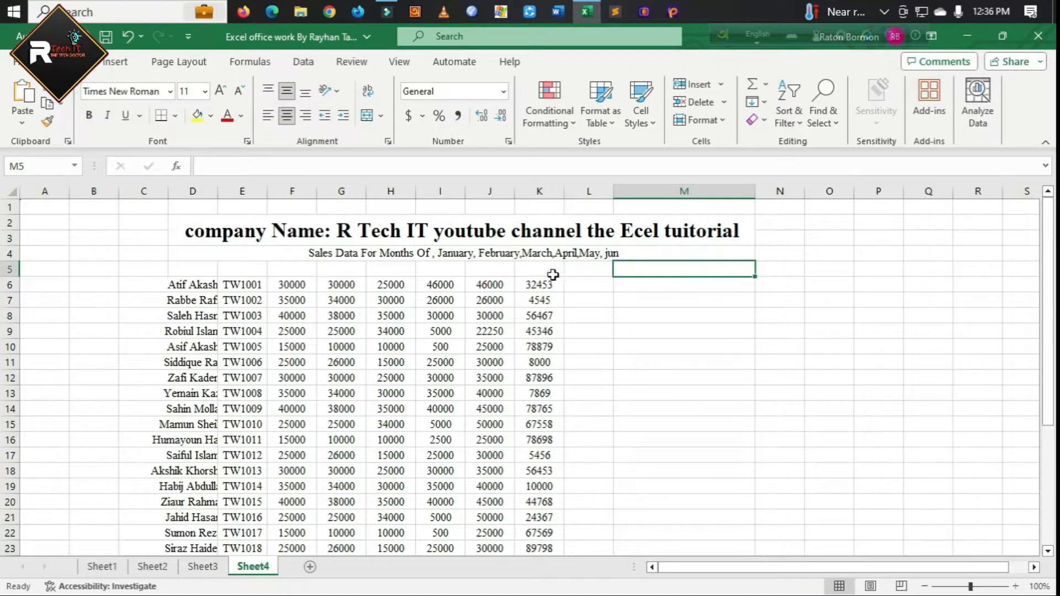
- Color the text of the sales data subtitle in row 4 with the aqua theme color
click(490, 258)
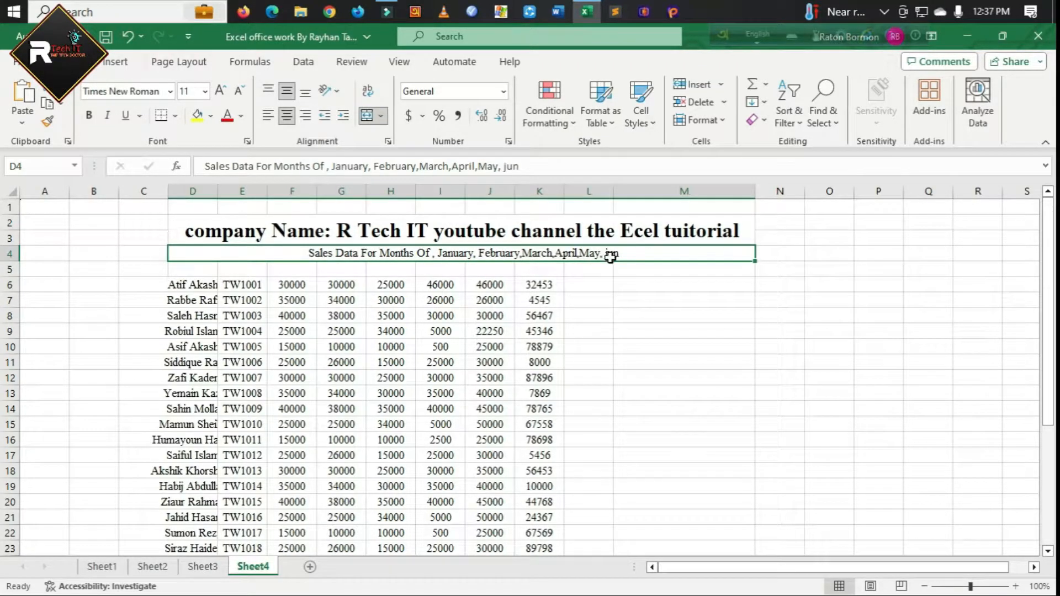
click(241, 116)
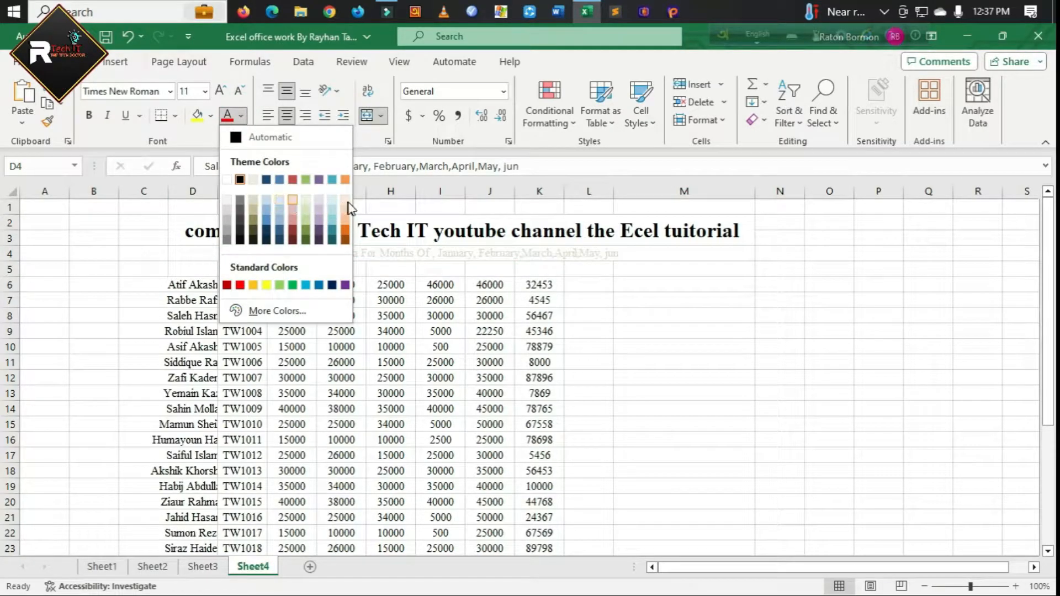
click(331, 180)
click(685, 392)
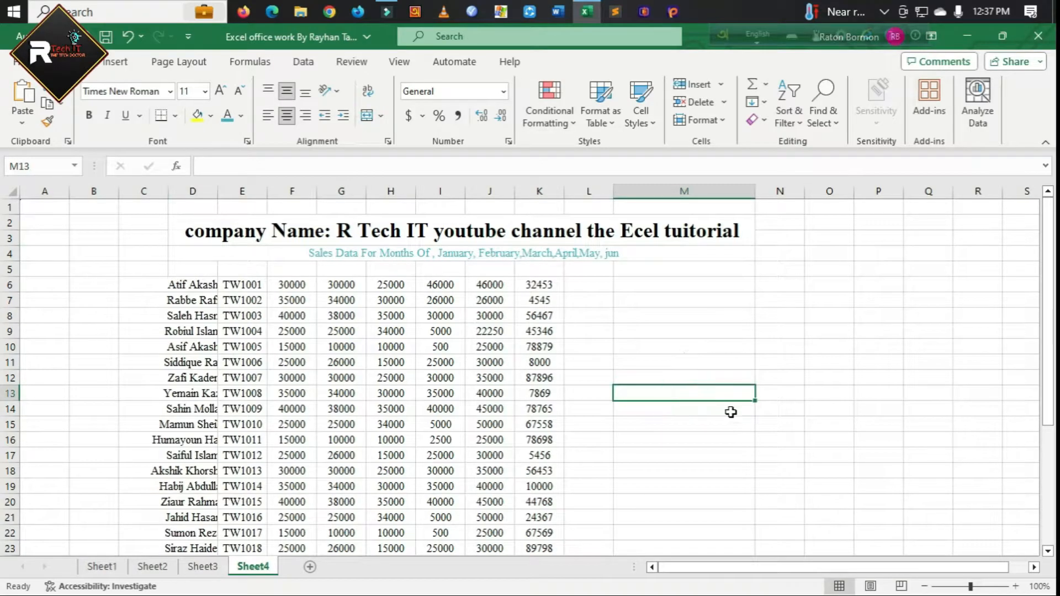
- Fill D5:M5 with the headings Employee Name, Employee ID, January, February, March, April, May, June, Total and Average
click(192, 272)
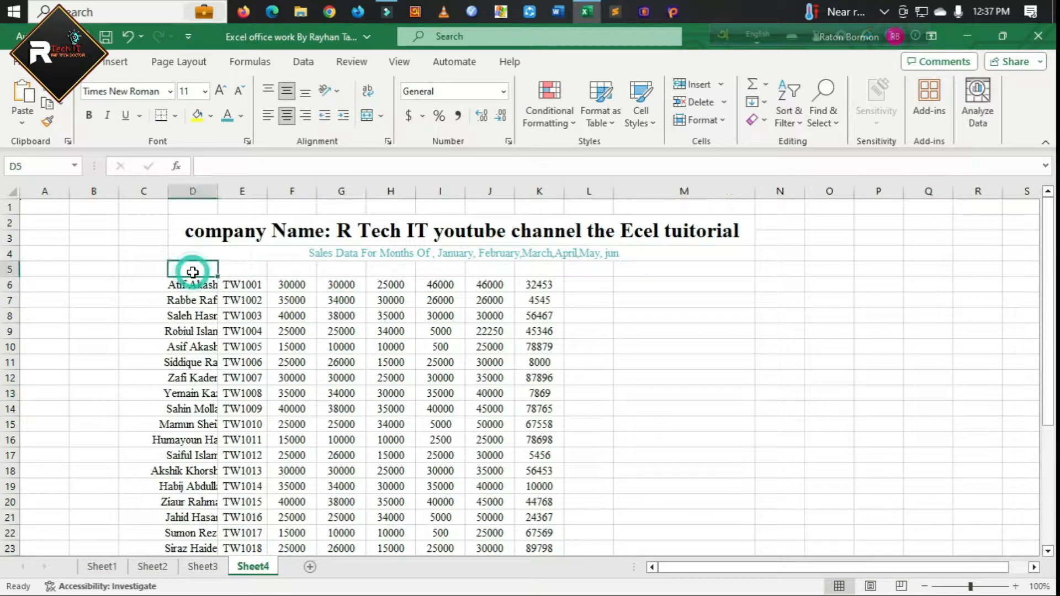
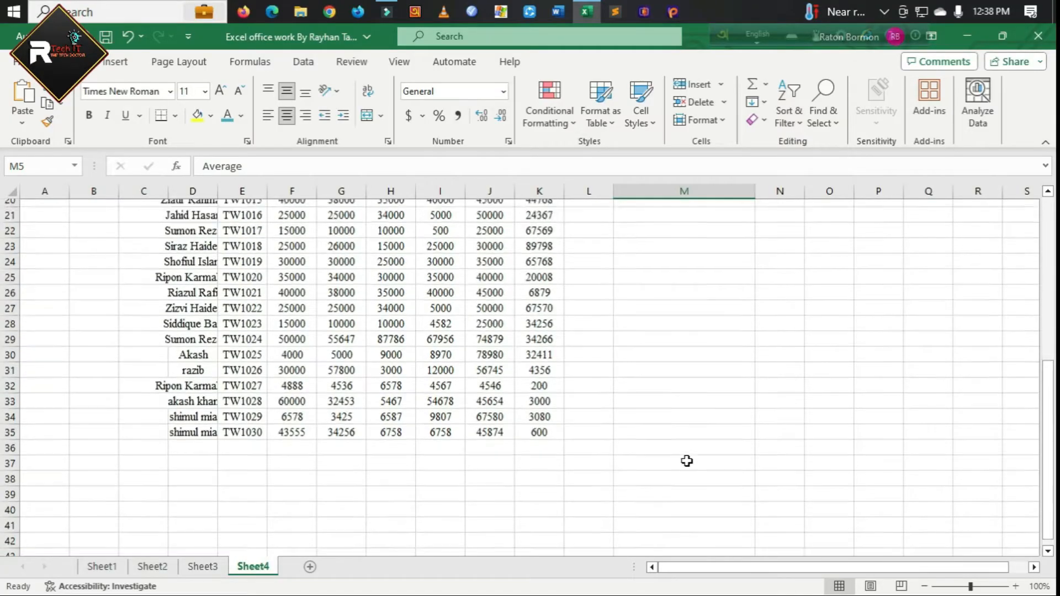
scroll(672, 441, down, 1)
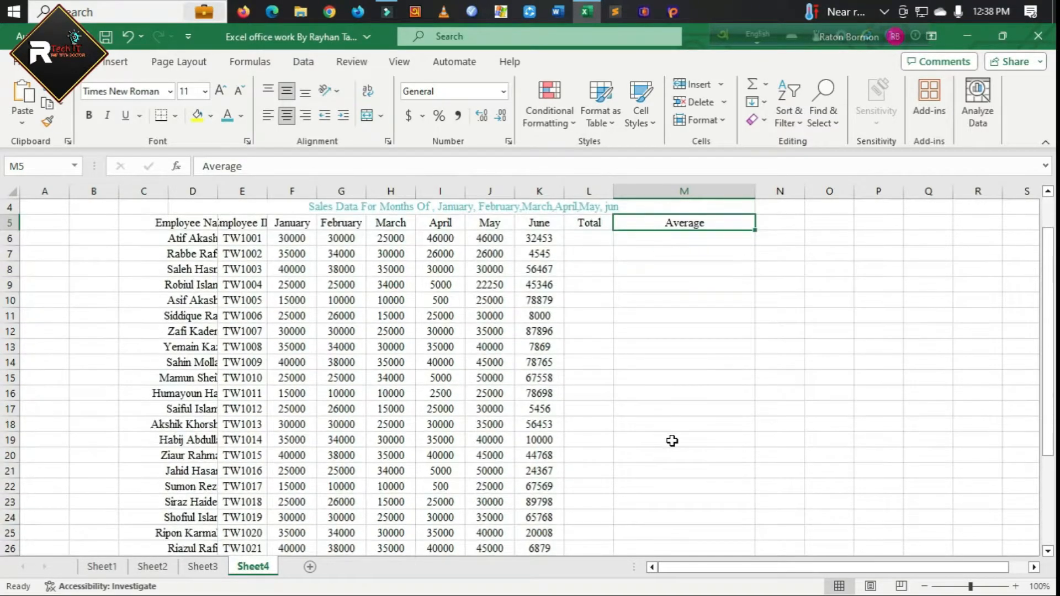
- Auto-fit the widths of columns D, E, F and G to their employee name, employee ID, January and February entries
scroll(672, 440, up, 1)
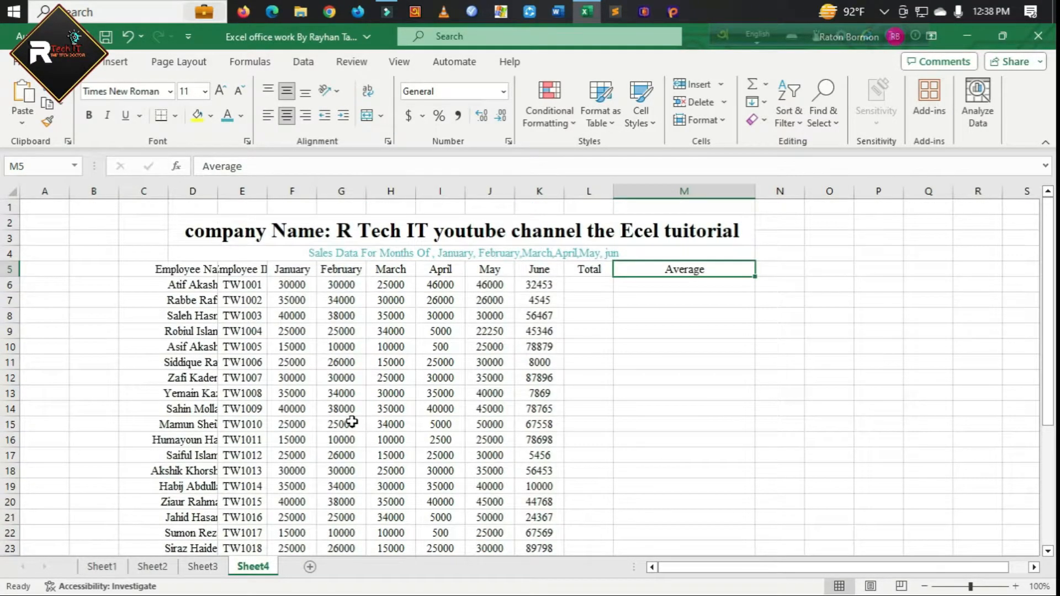
double_click(219, 196)
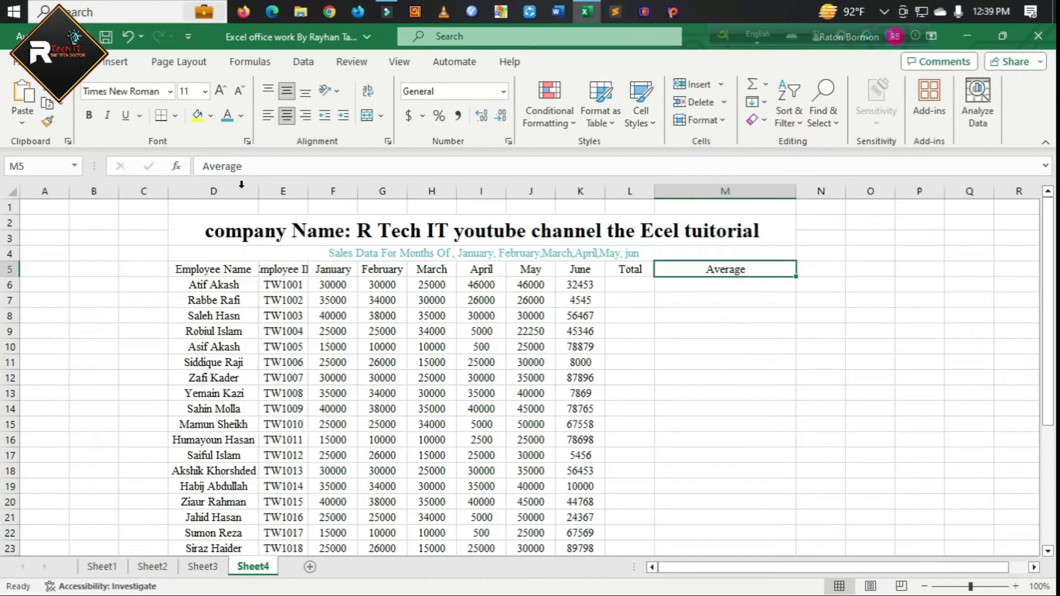
double_click(310, 193)
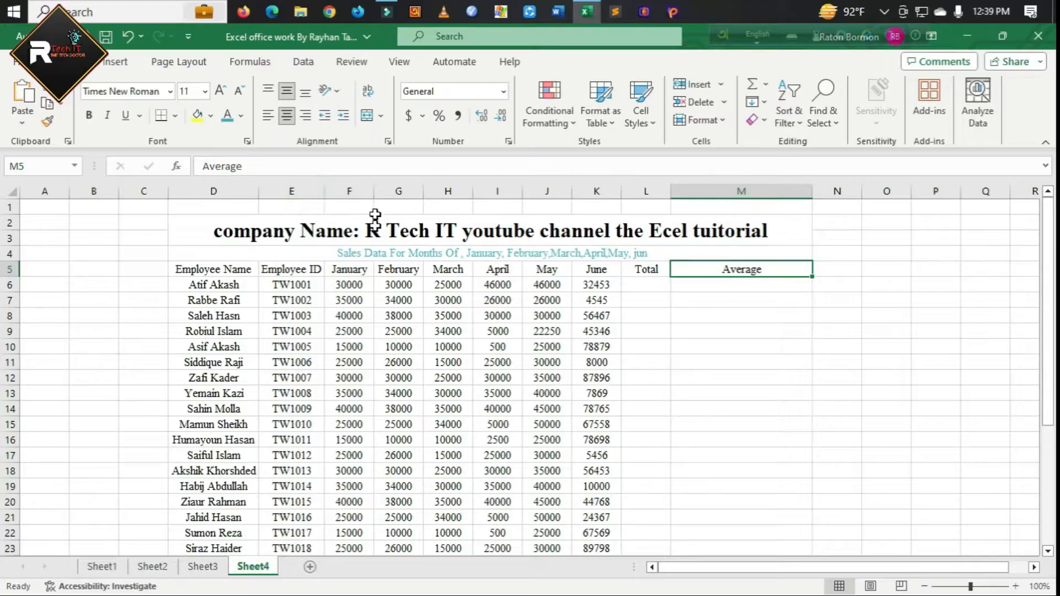
double_click(376, 194)
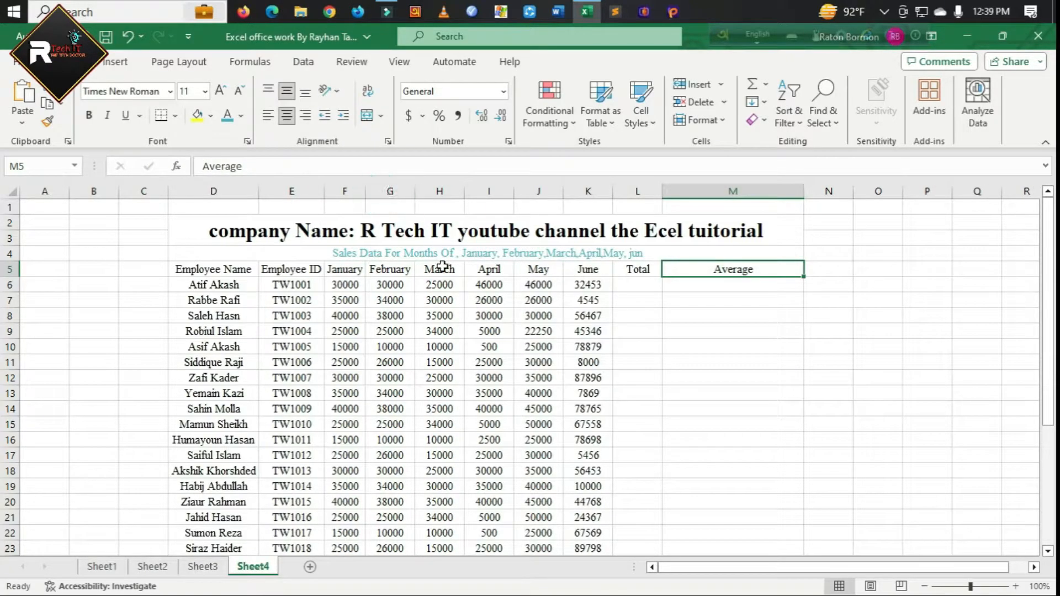
double_click(416, 195)
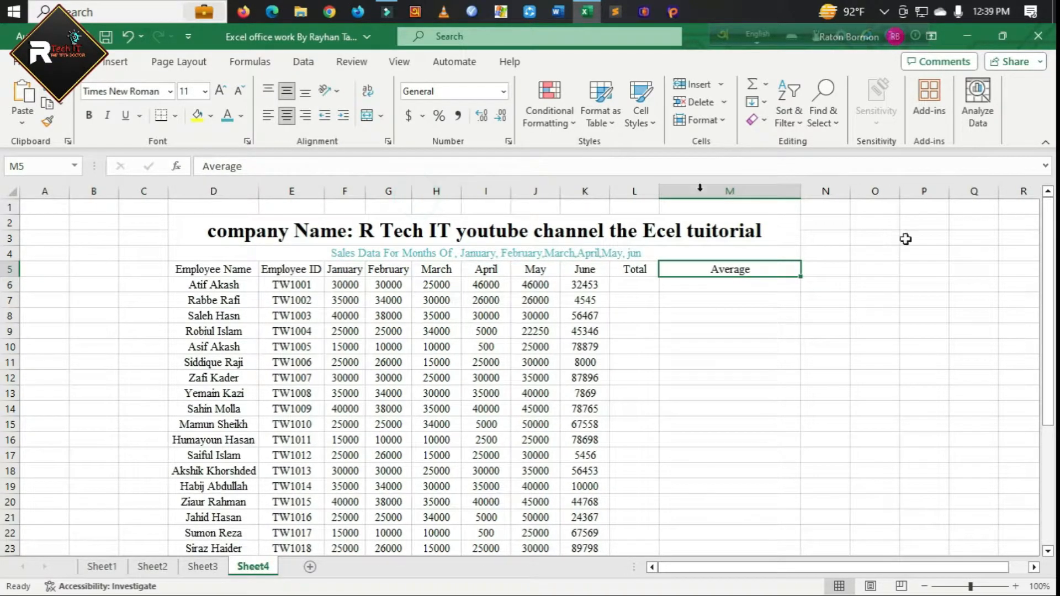
- Add the heading Serial ON in C5 and auto-fit column C to it
scroll(740, 469, down, 1)
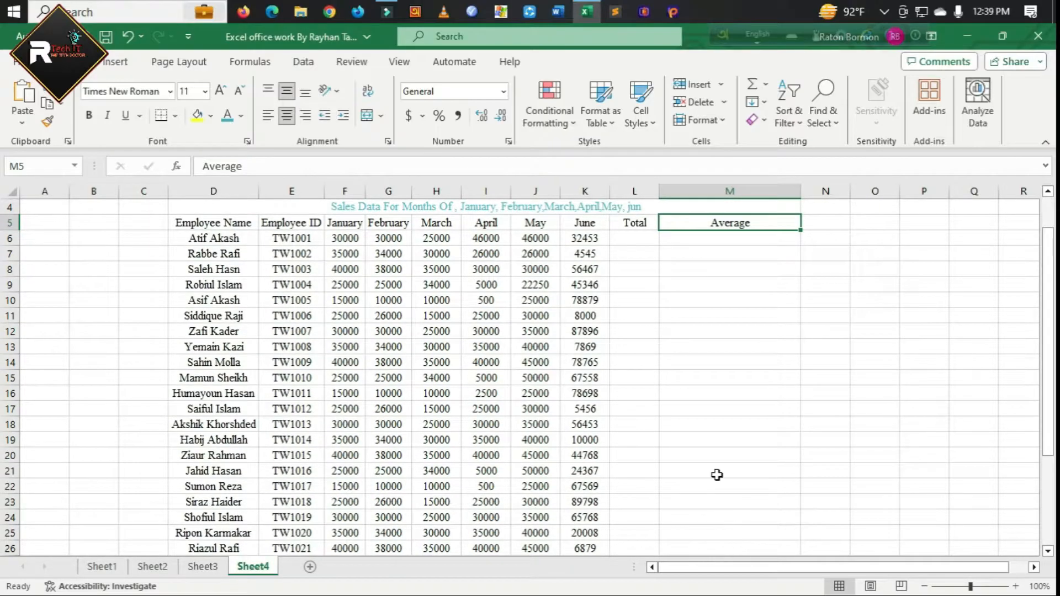
scroll(707, 503, down, 3)
scroll(704, 508, up, 5)
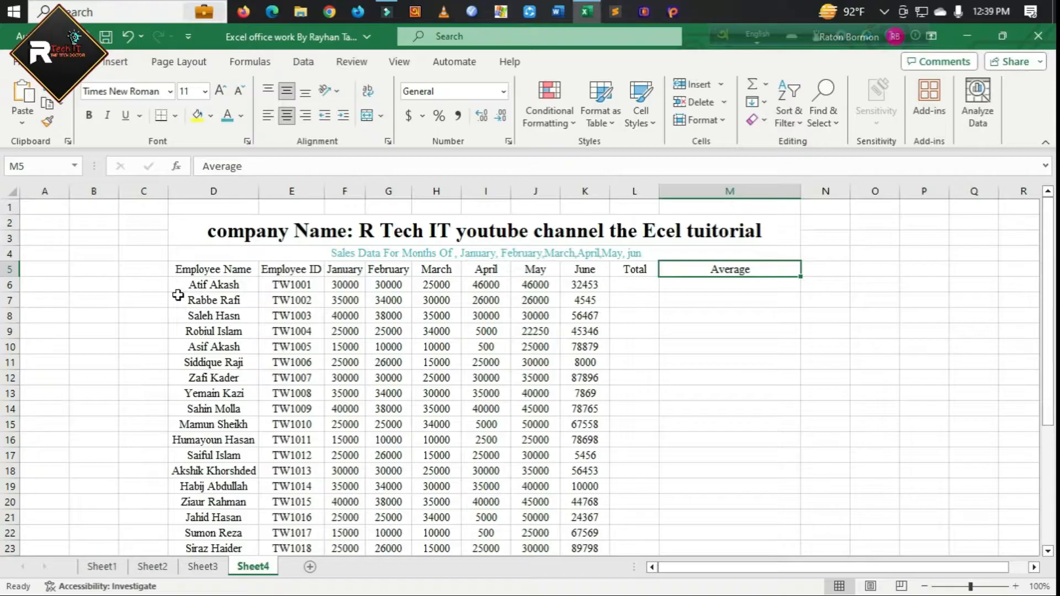
click(133, 267)
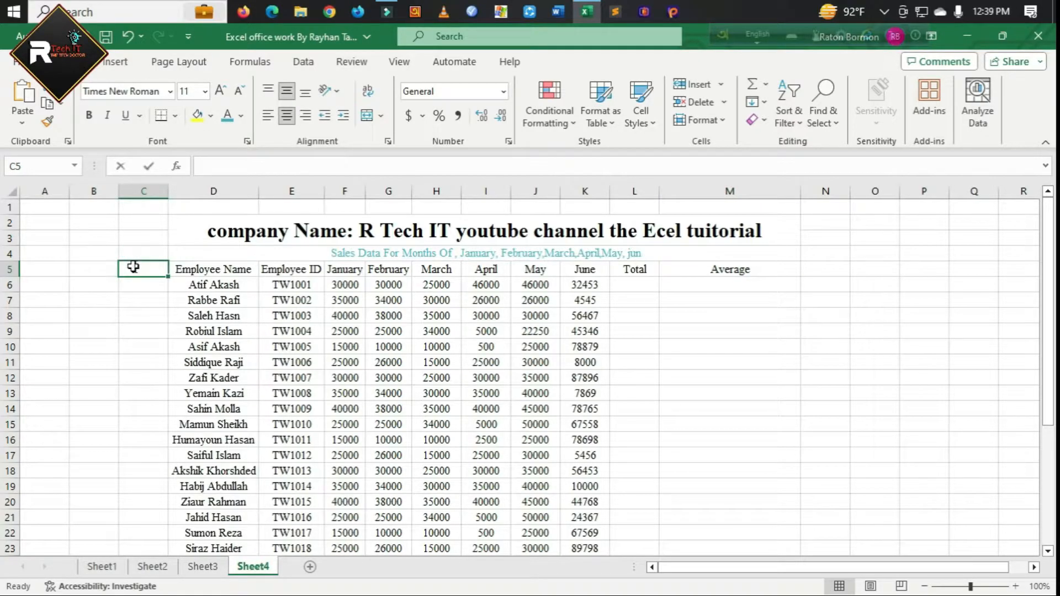
text(Se)
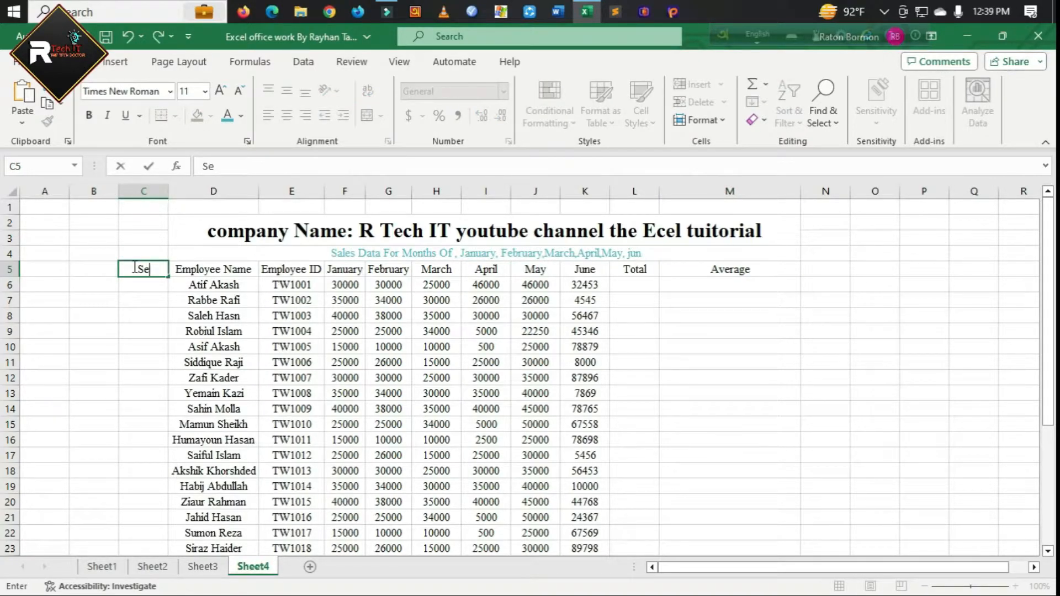
text(rial ON)
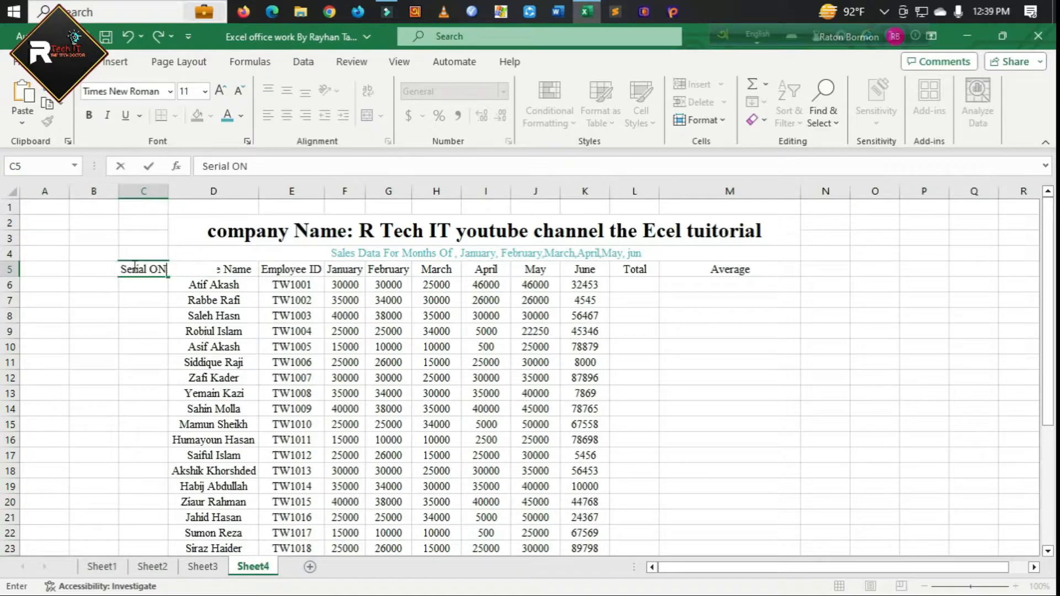
click(169, 201)
double_click(168, 197)
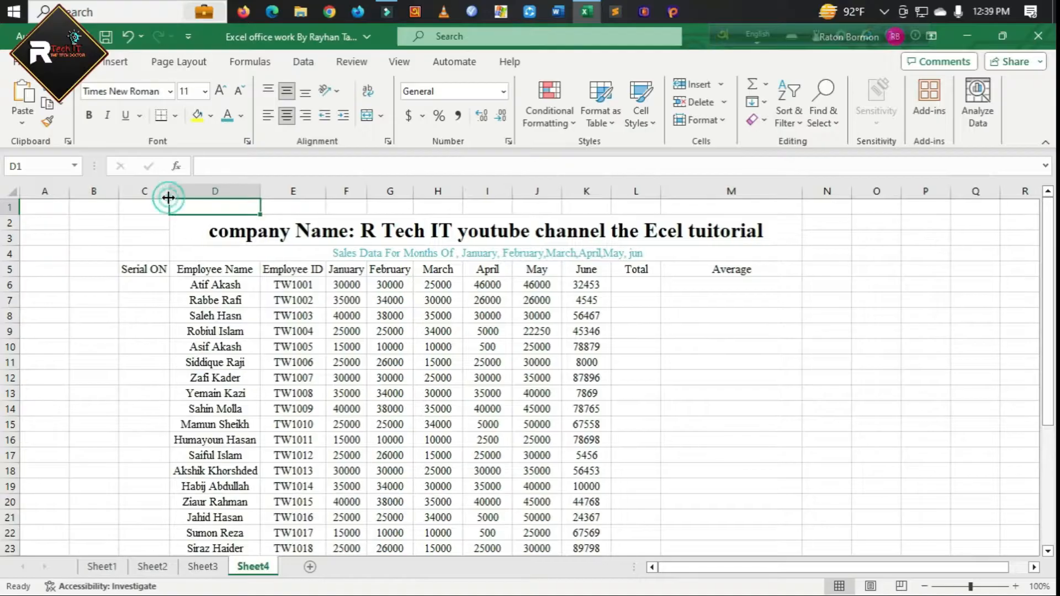
- Enter 1 and 2 in C6:C7 and fill the serial number series down to the last employee row
click(138, 290)
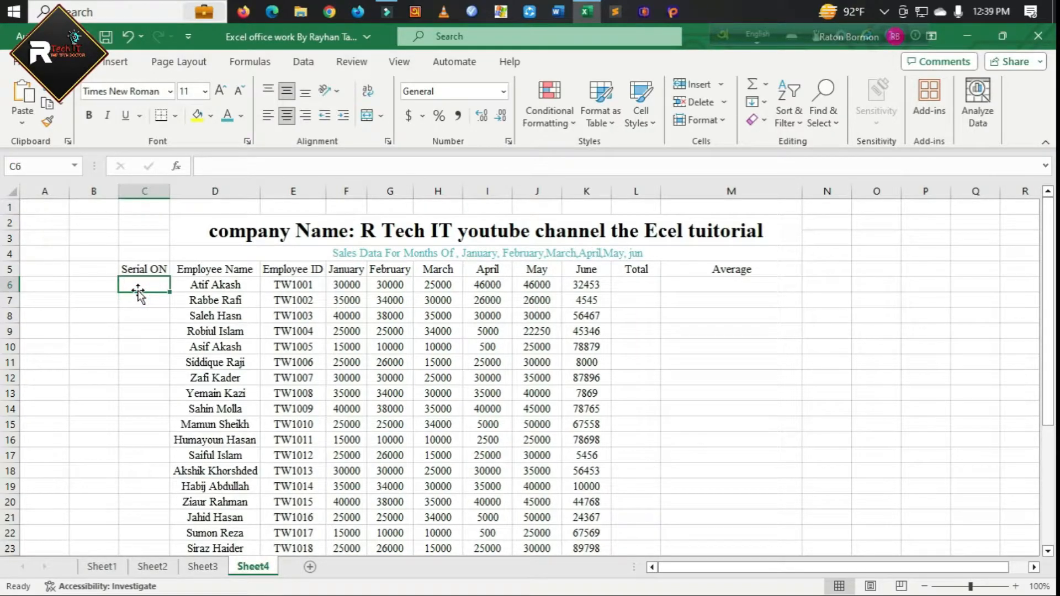
text(1)
key(Return)
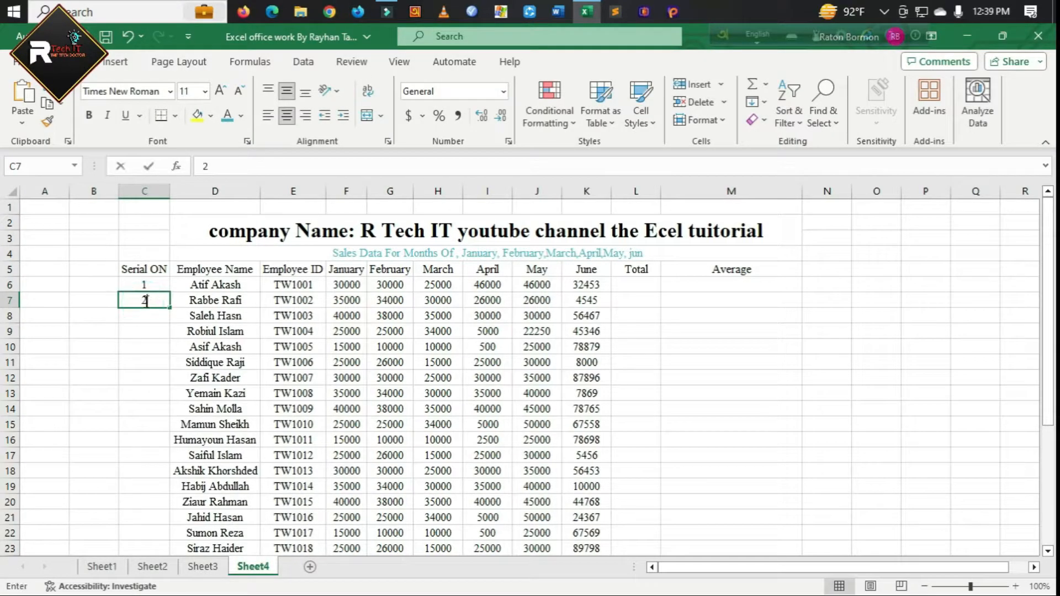
text(2)
click(150, 281)
click(110, 298)
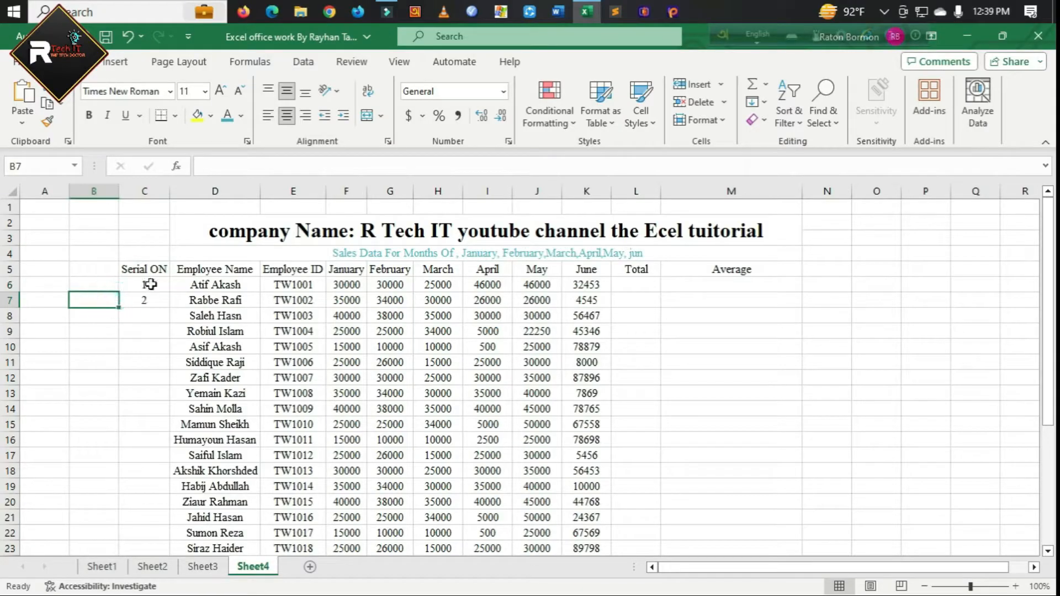
drag(127, 283, 156, 298)
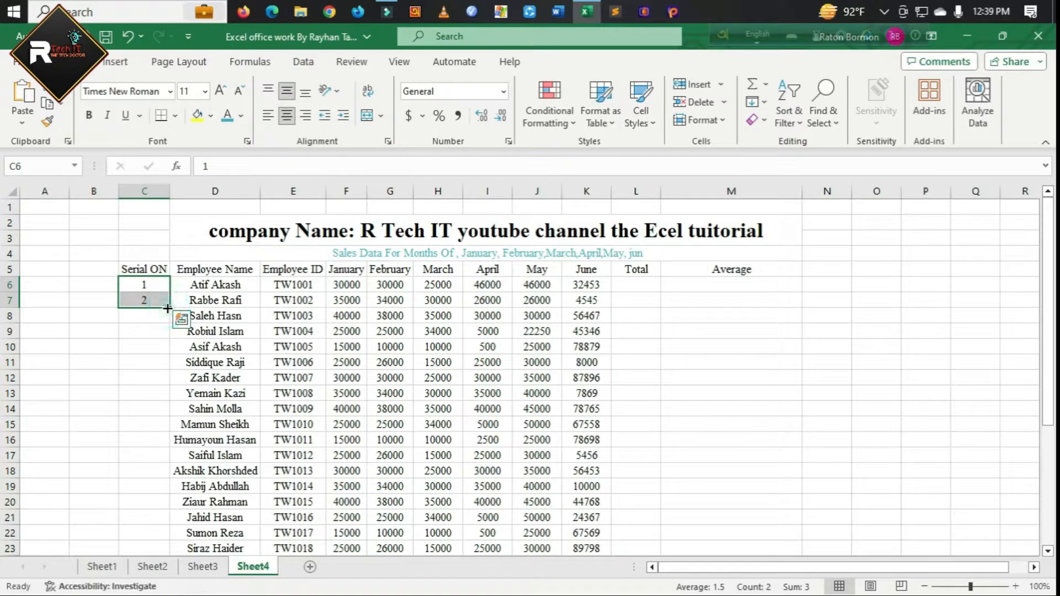
double_click(170, 307)
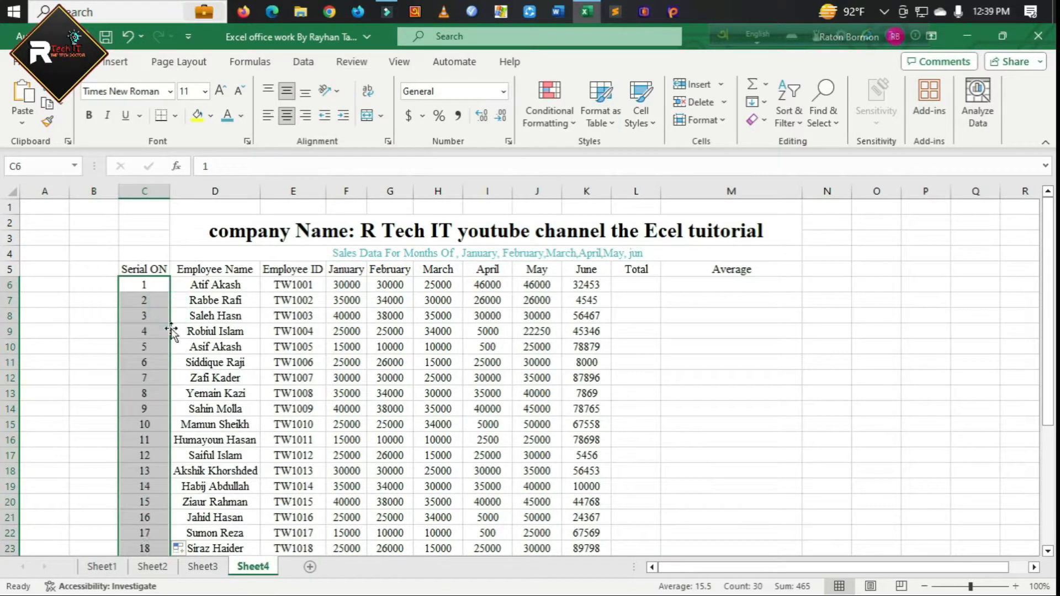
- Review the serial numbers and monthly figures from the first employee row to the last
scroll(414, 513, down, 6)
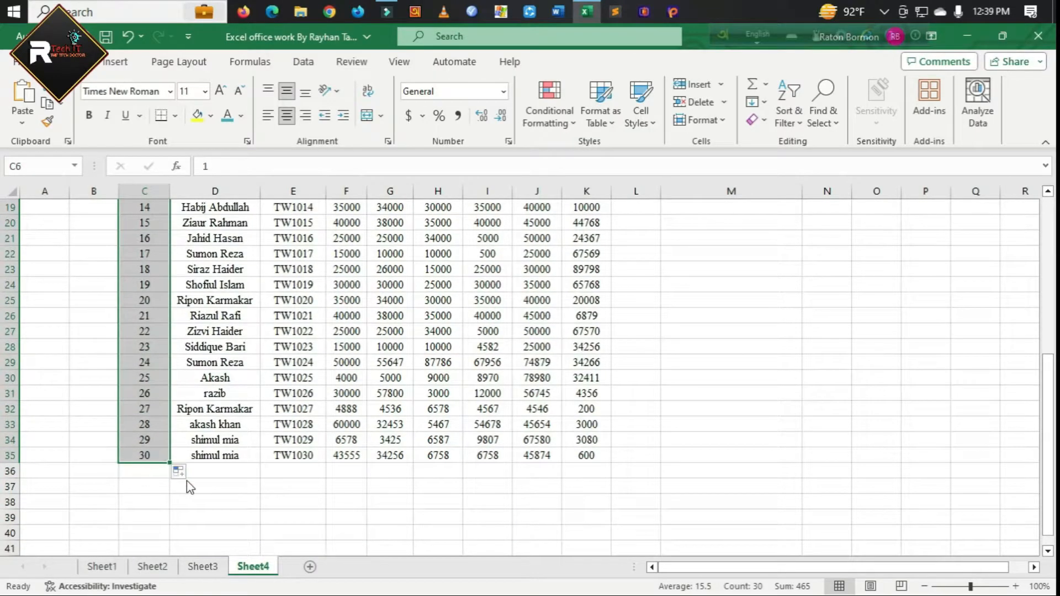
scroll(178, 466, up, 6)
scroll(737, 508, down, 5)
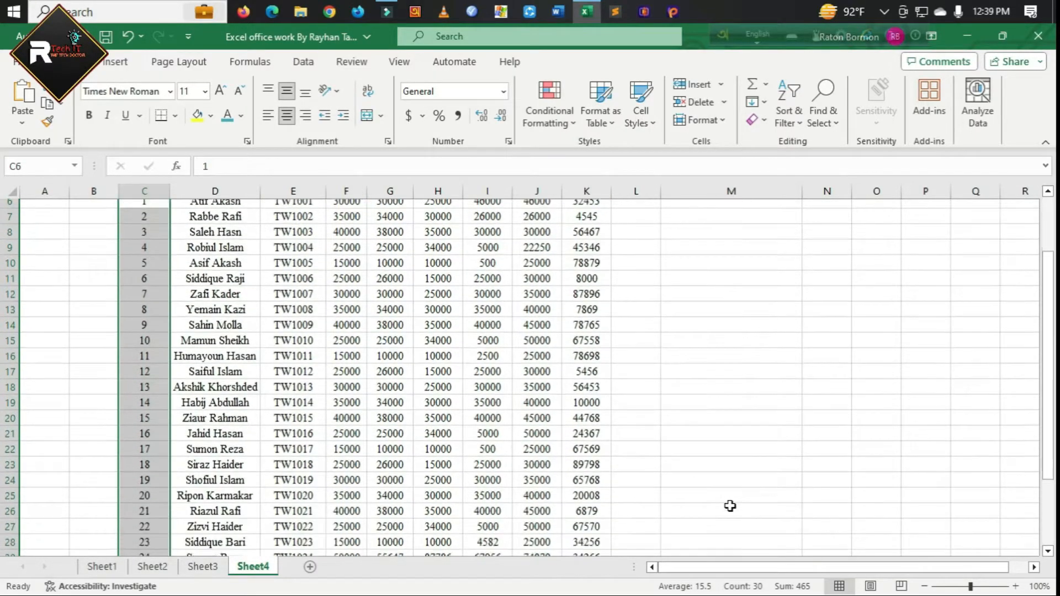
scroll(699, 514, up, 5)
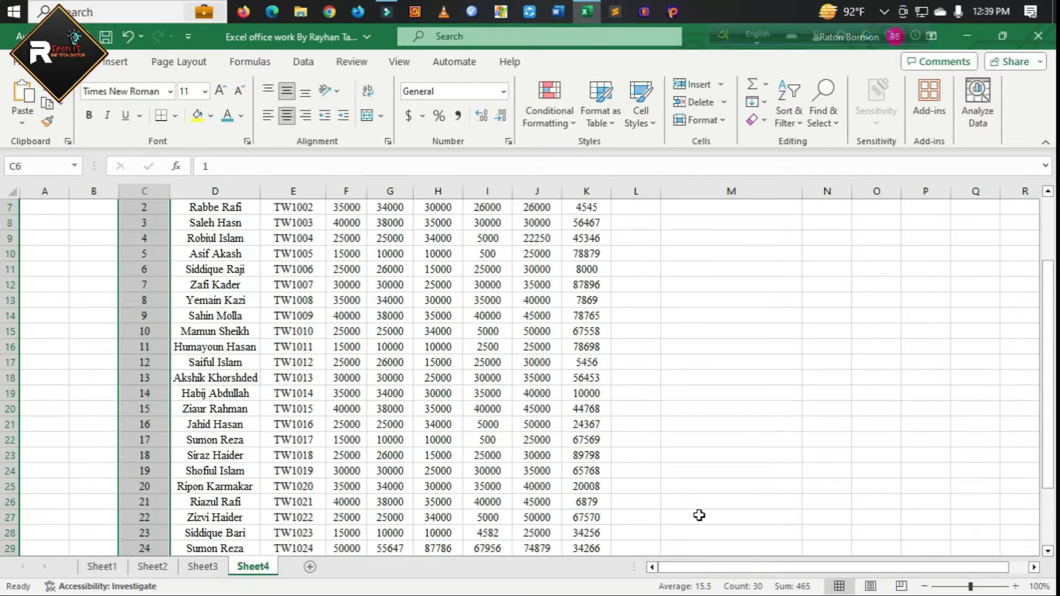
scroll(696, 515, down, 3)
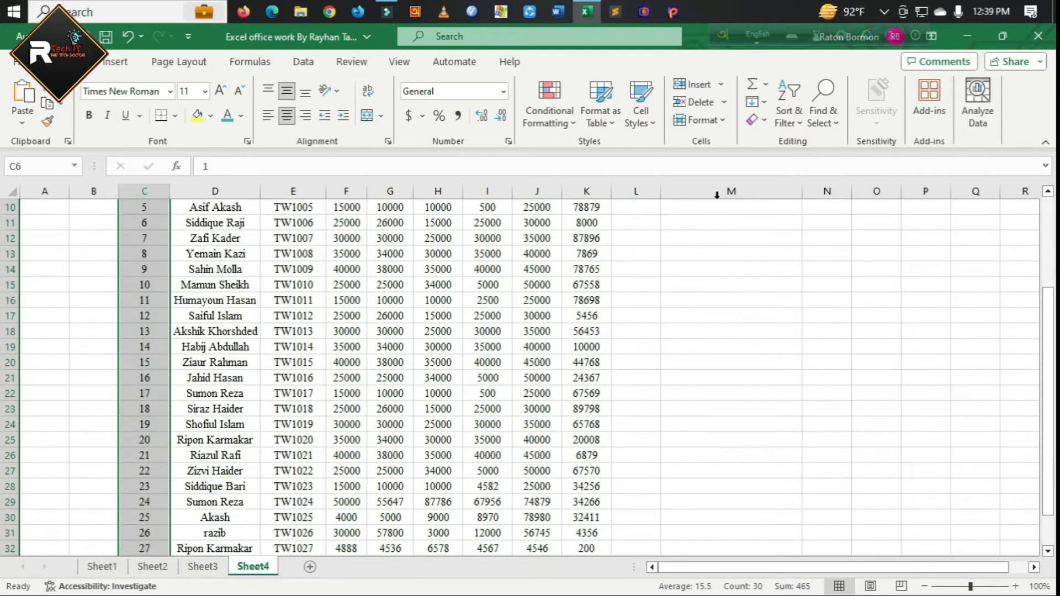
scroll(626, 436, down, 4)
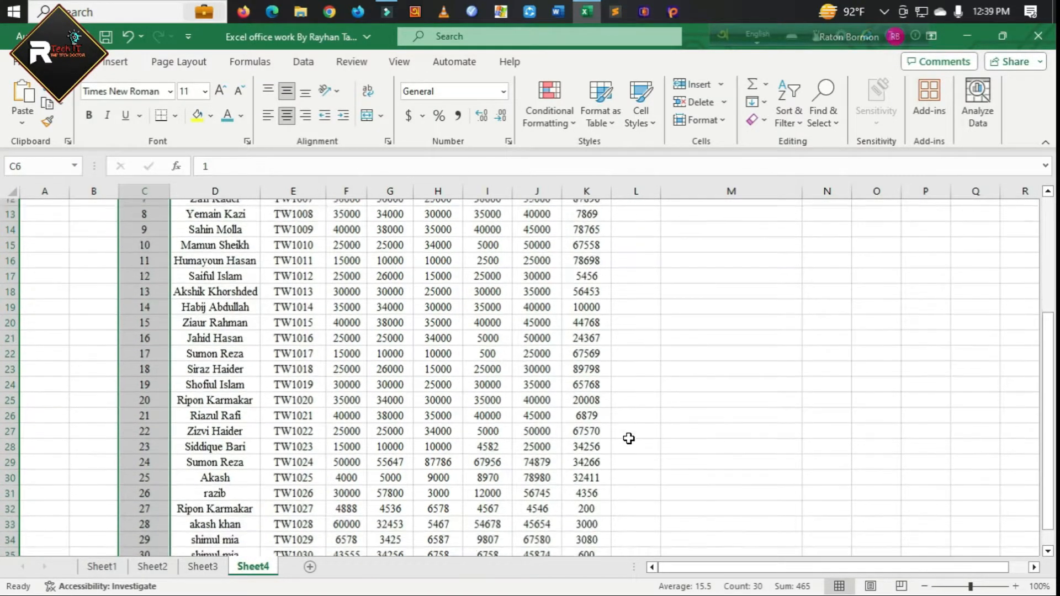
scroll(624, 439, up, 3)
click(735, 342)
scroll(773, 515, up, 4)
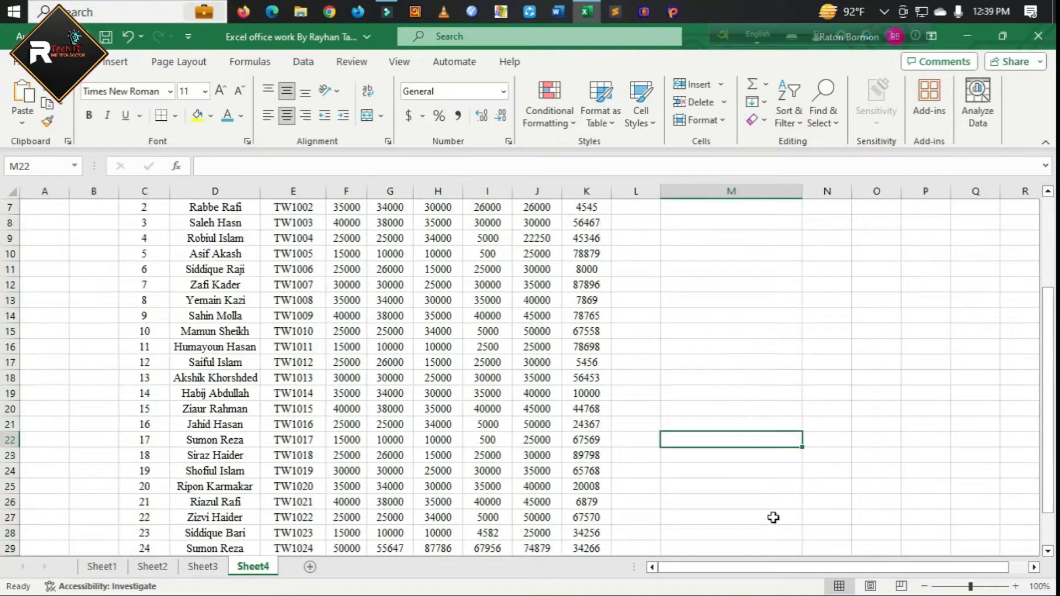
scroll(772, 519, down, 5)
scroll(769, 523, down, 1)
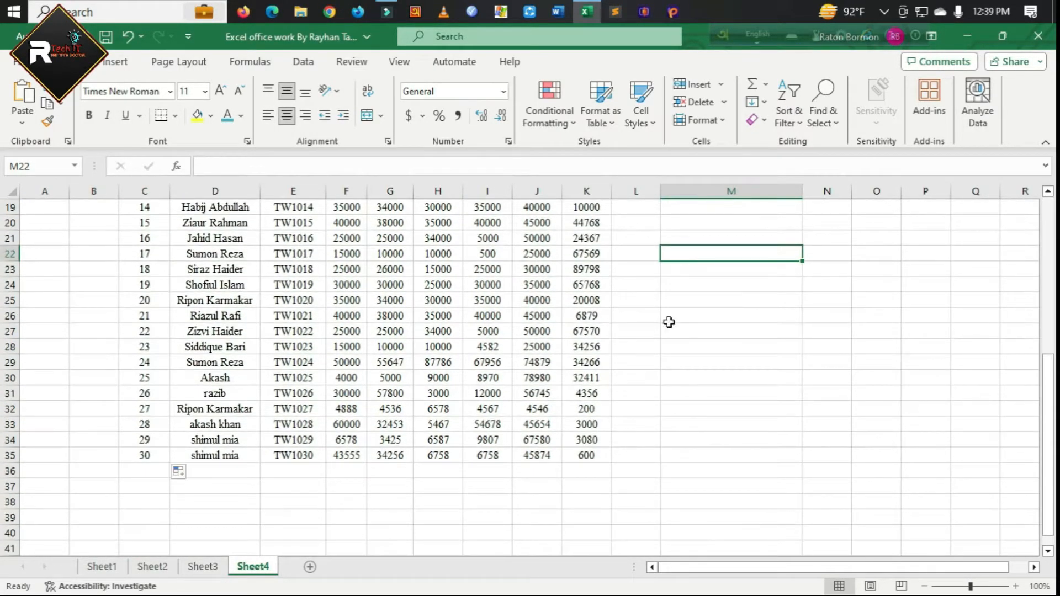
- Enter the label Total in E36, directly below the last employee ID
click(348, 471)
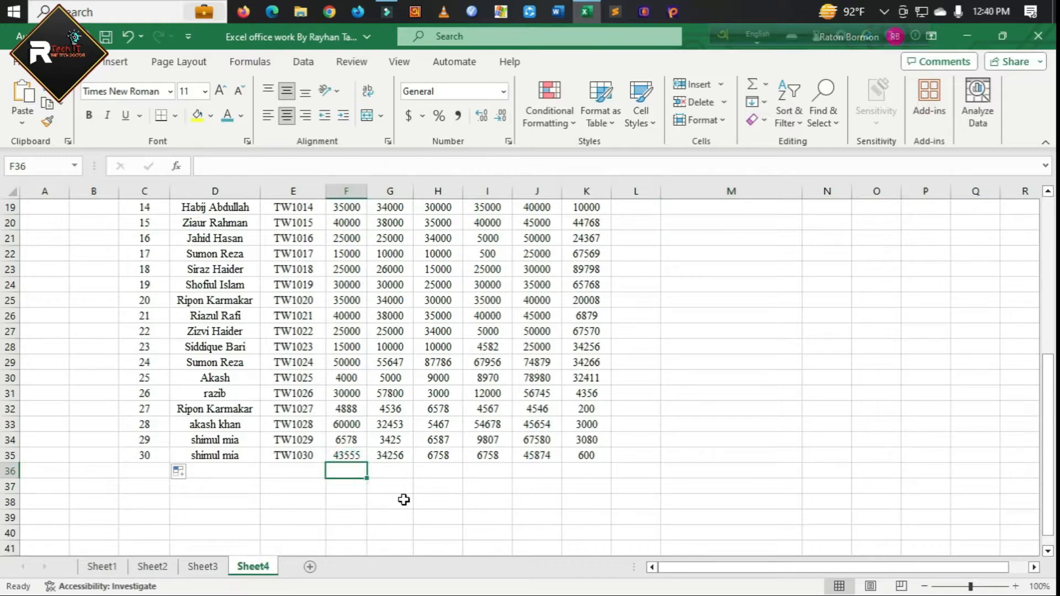
click(290, 471)
double_click(292, 472)
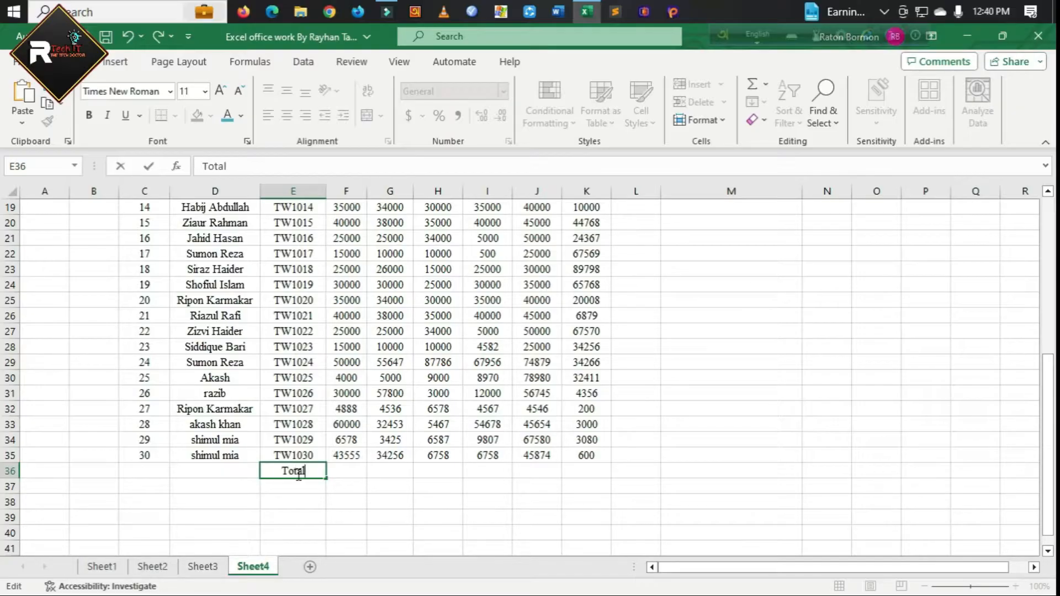
click(363, 475)
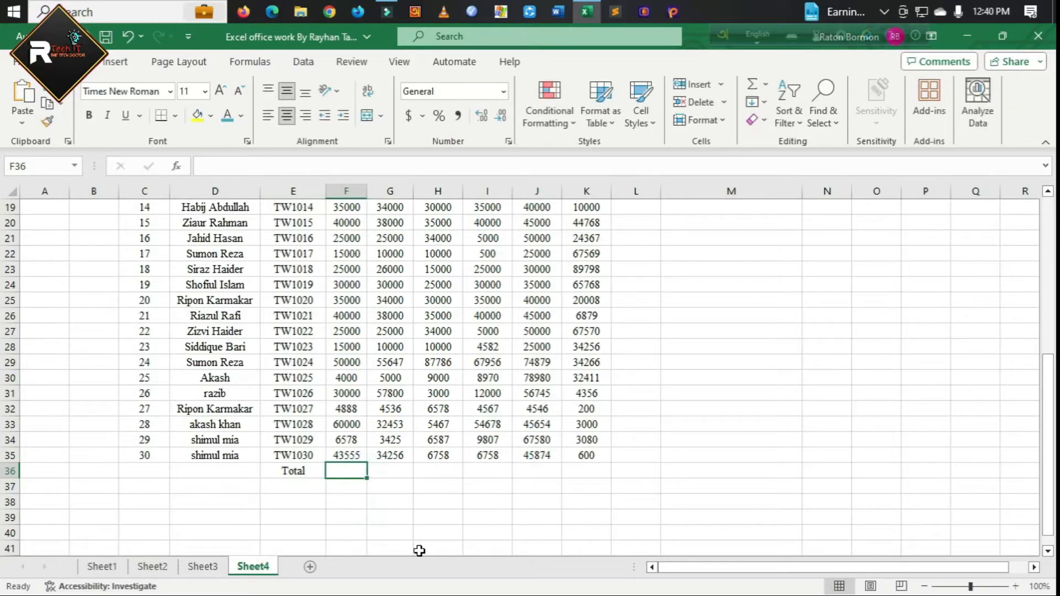
scroll(428, 506, up, 2)
scroll(359, 331, up, 4)
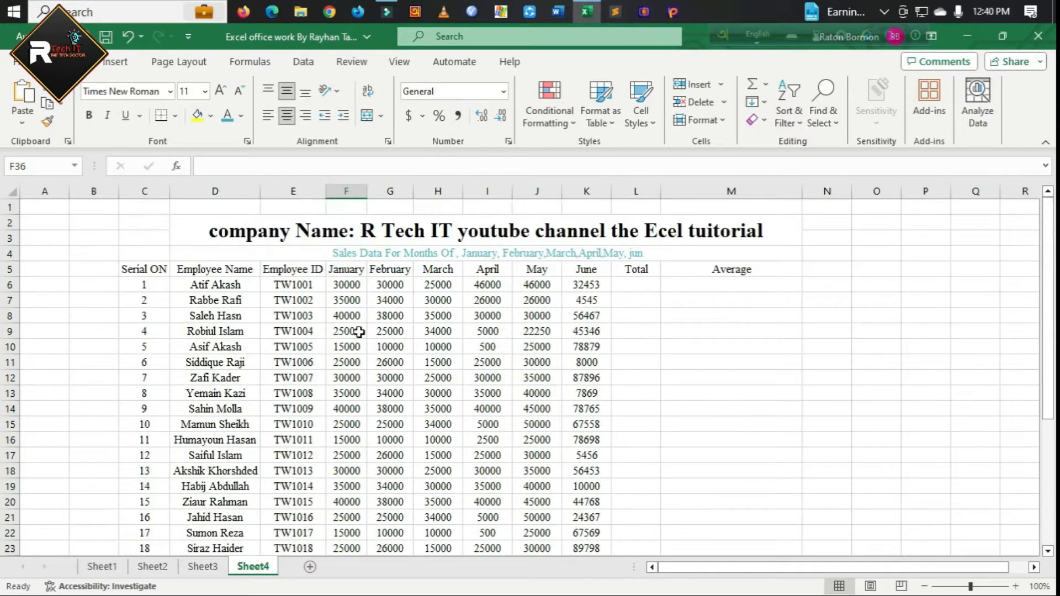
scroll(439, 451, down, 6)
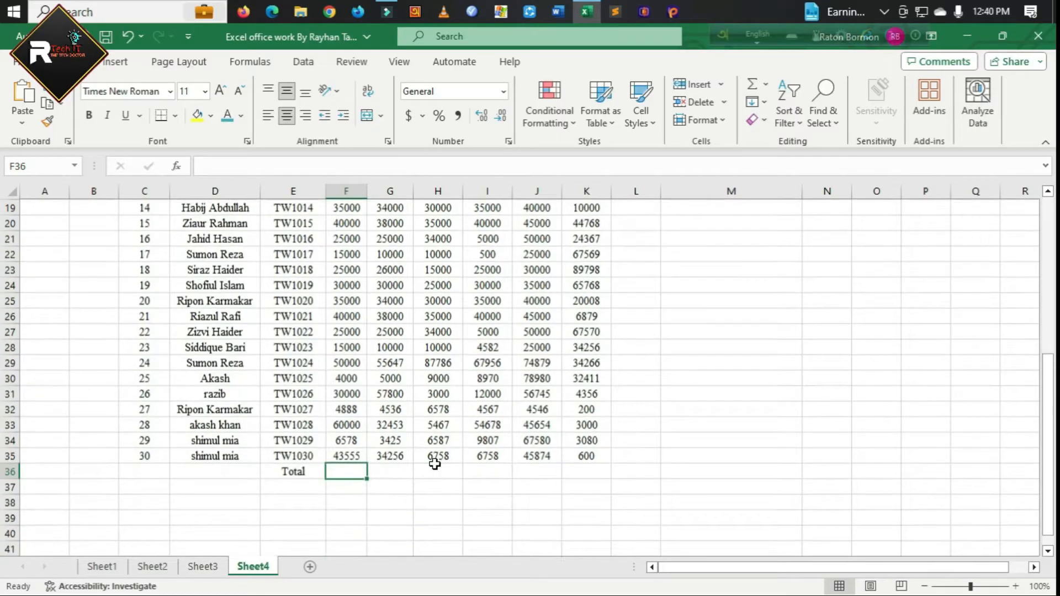
click(402, 484)
click(346, 475)
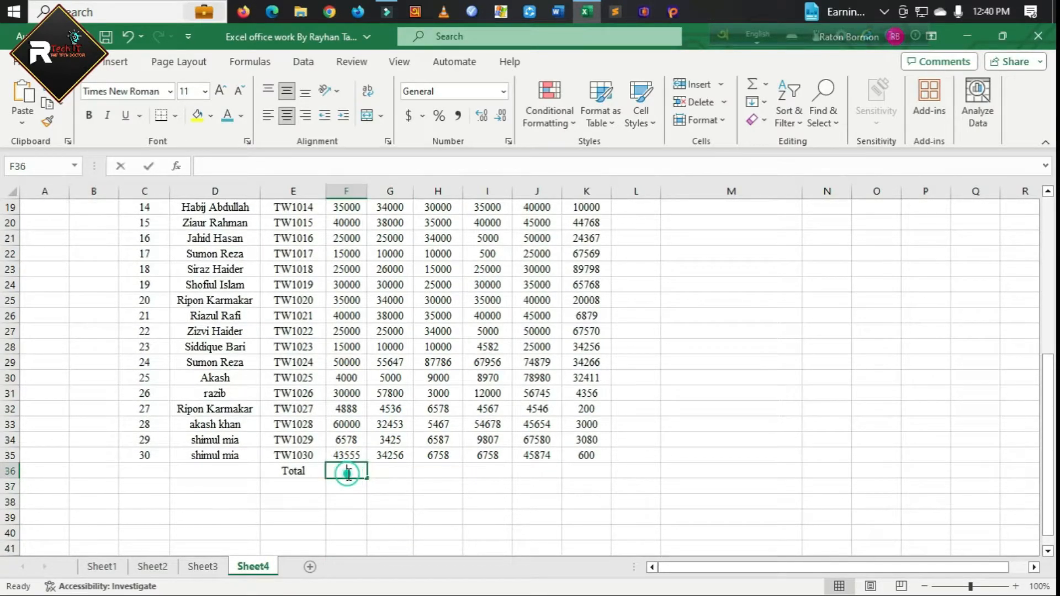
click(394, 488)
- Enter =F35+F34+F33 in F36 to add the last three January figures cell by cell, accepting the formula correction
click(349, 471)
text(=)
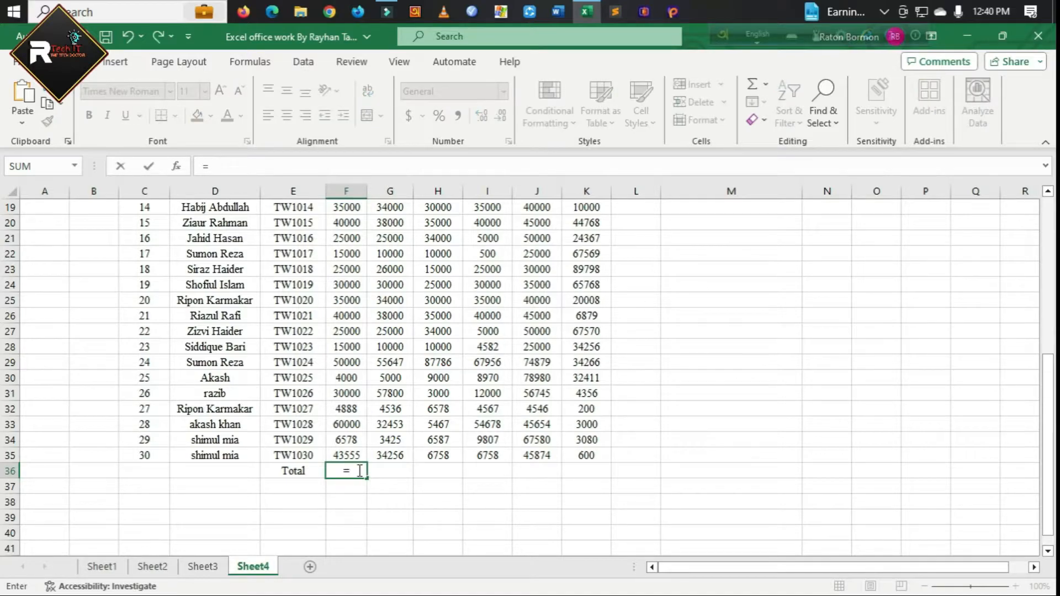
click(346, 456)
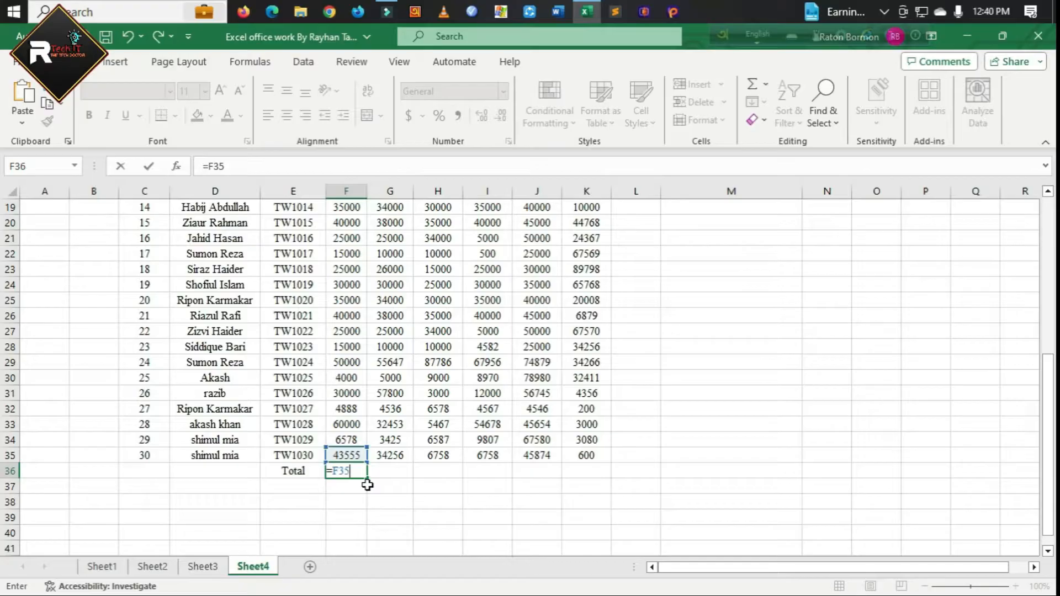
text(+)
click(346, 440)
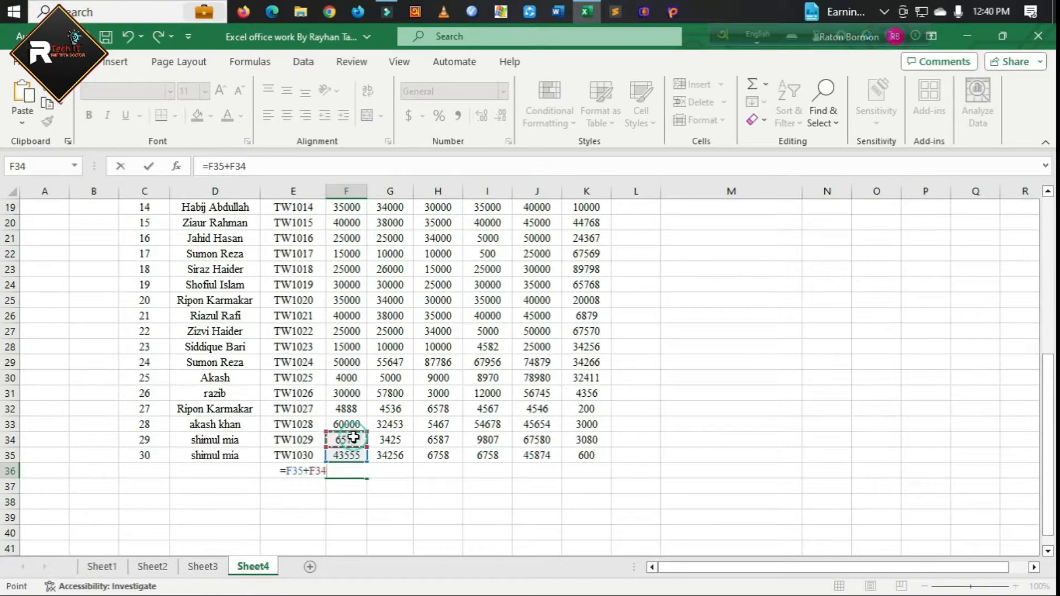
text(+)
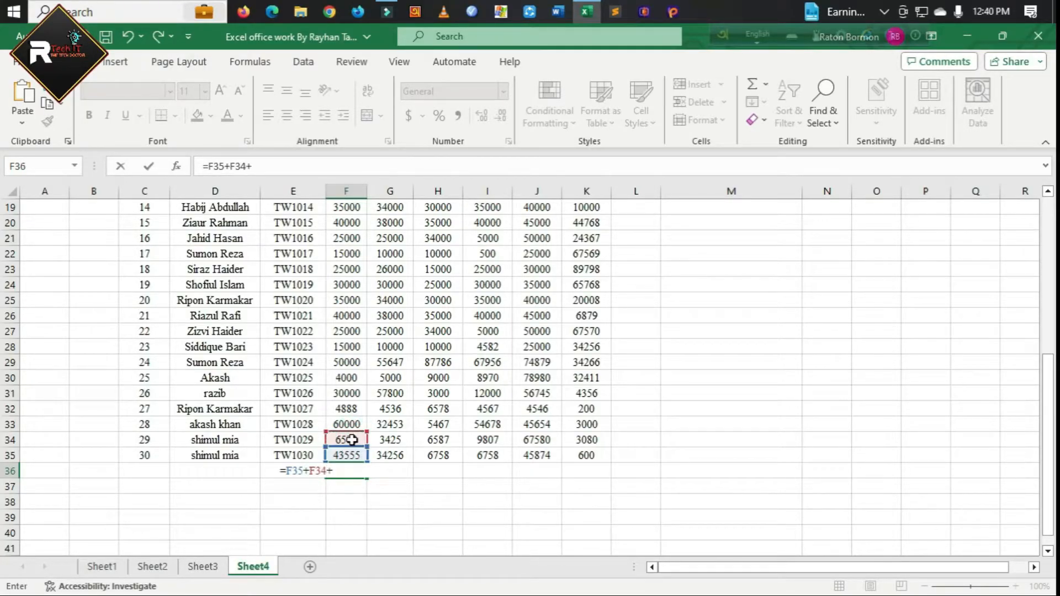
click(352, 423)
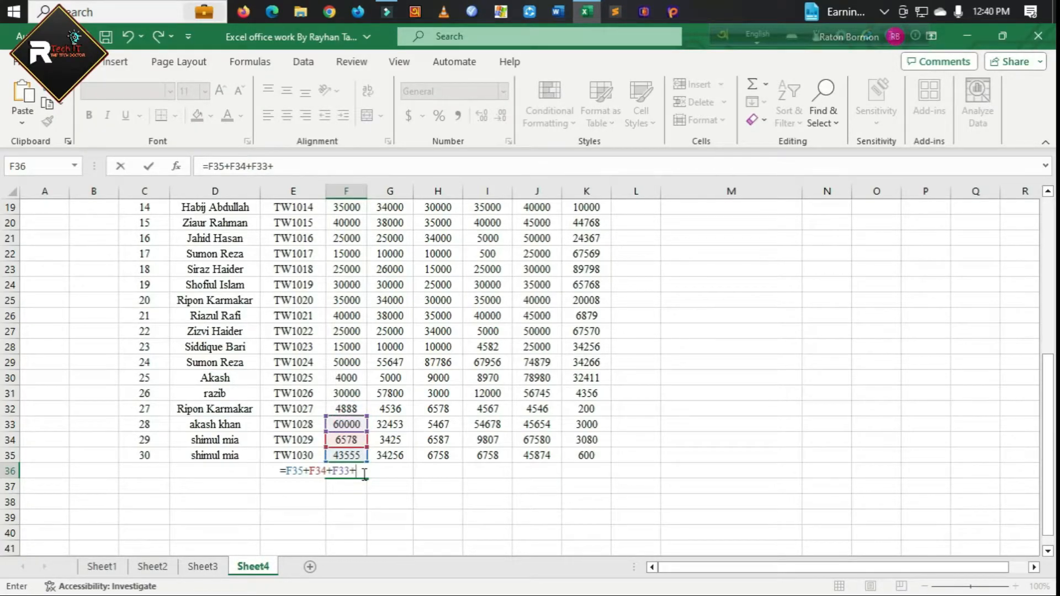
key(Return)
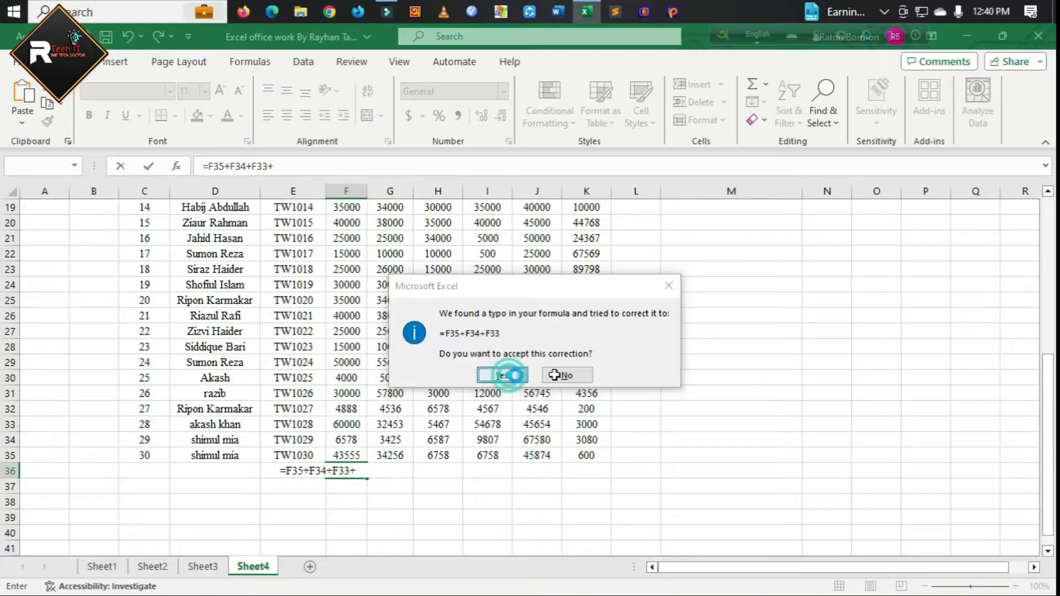
click(503, 371)
click(353, 472)
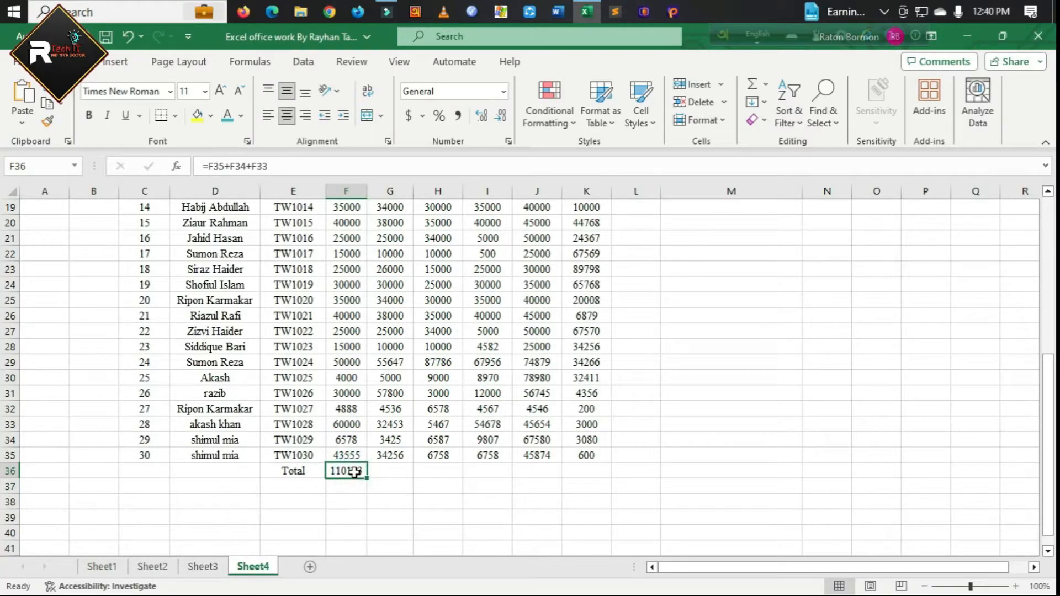
- Clear the cell-by-cell addition formula from F36
double_click(354, 472)
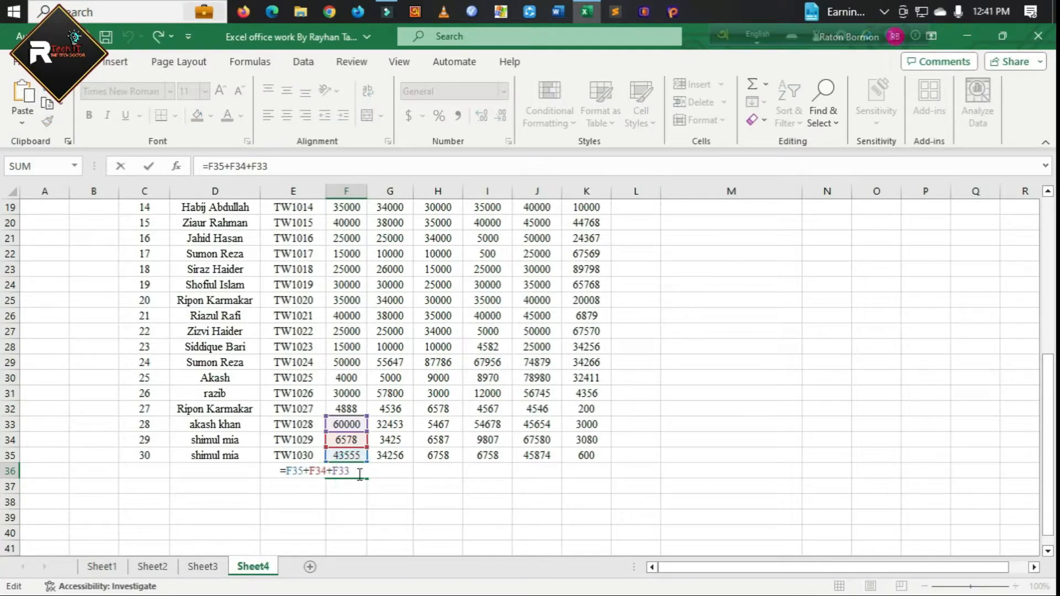
drag(359, 475, 285, 476)
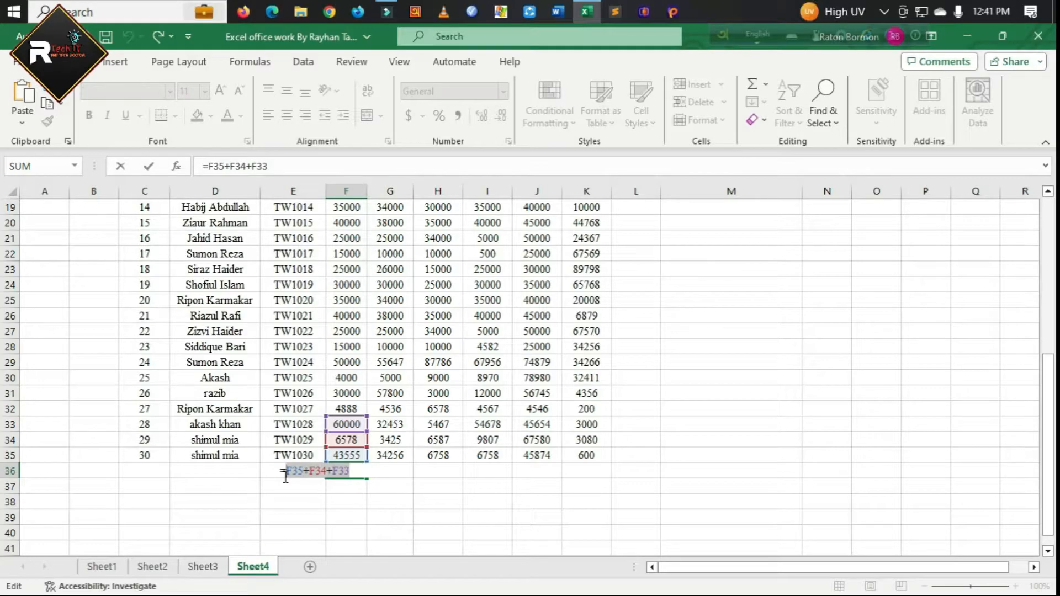
click(364, 475)
drag(365, 475, 288, 472)
key(BackSpace)
click(428, 530)
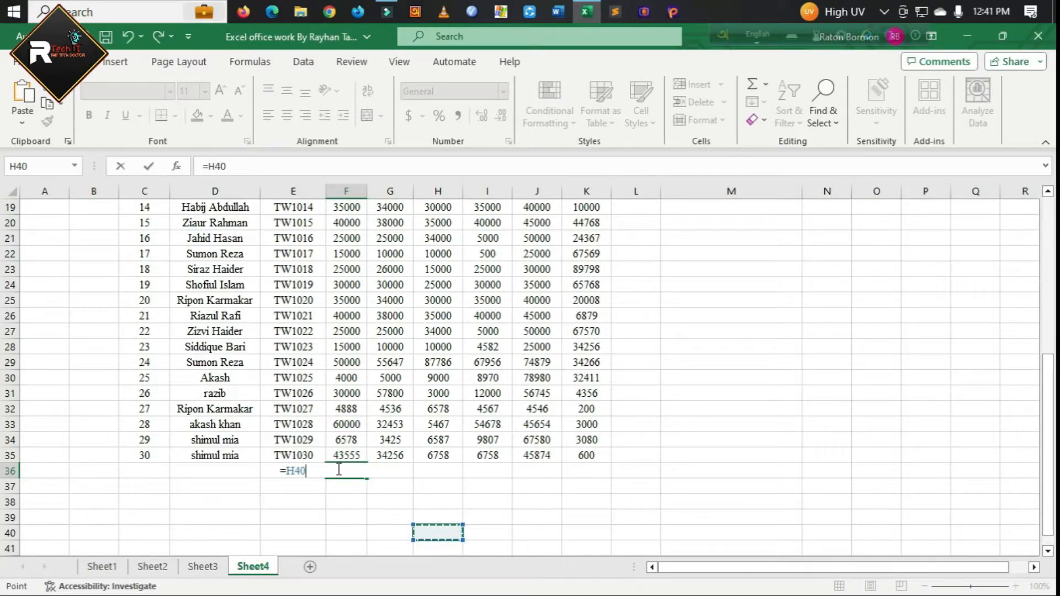
drag(307, 471, 273, 471)
key(Escape)
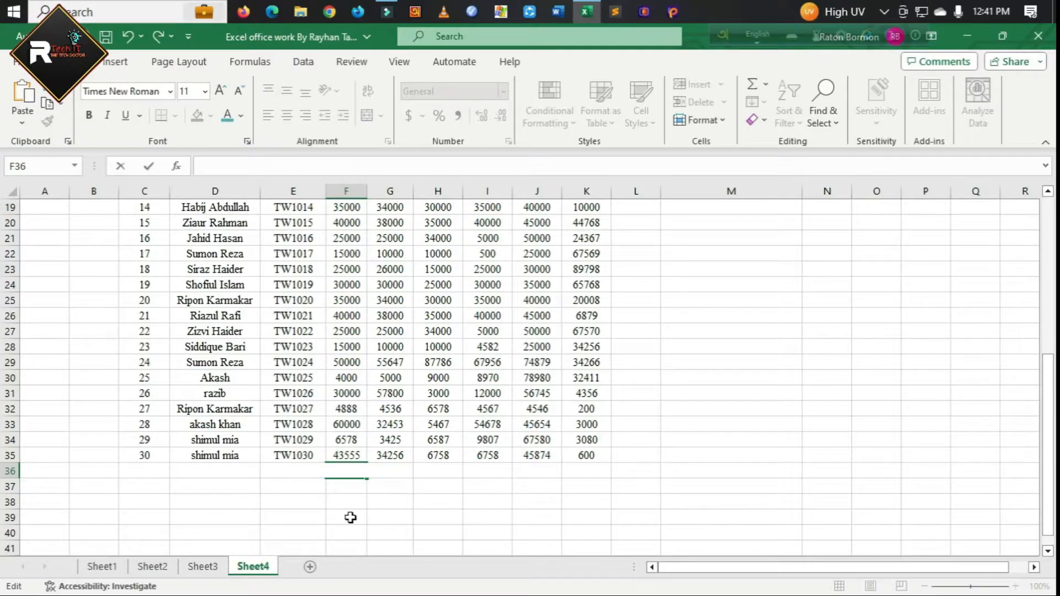
click(350, 516)
click(353, 472)
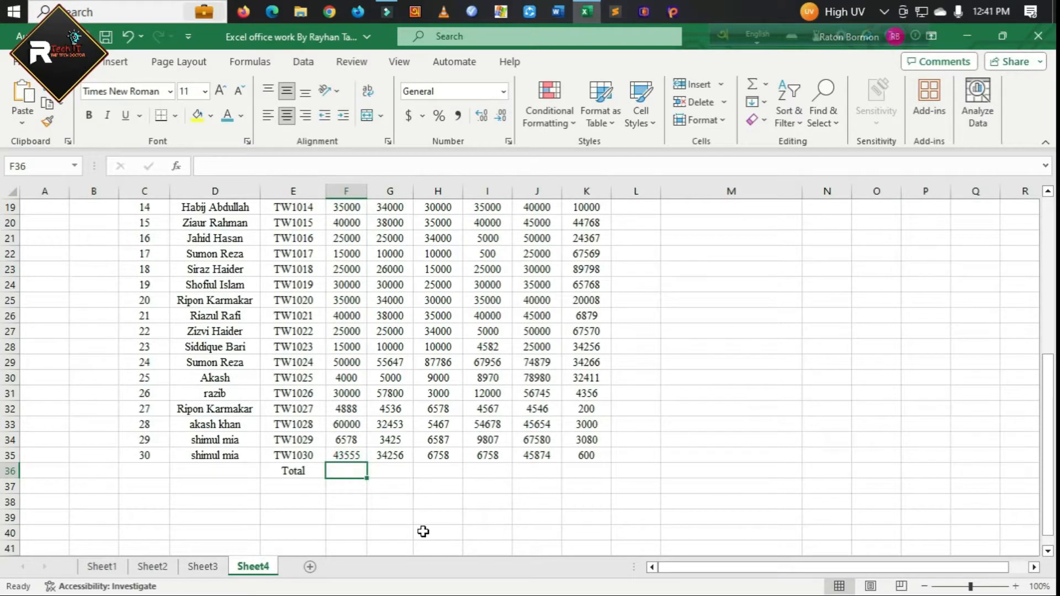
- Total the January sales in F36 with the formula =SUM(F6:F35)
click(406, 522)
click(348, 469)
text(=)
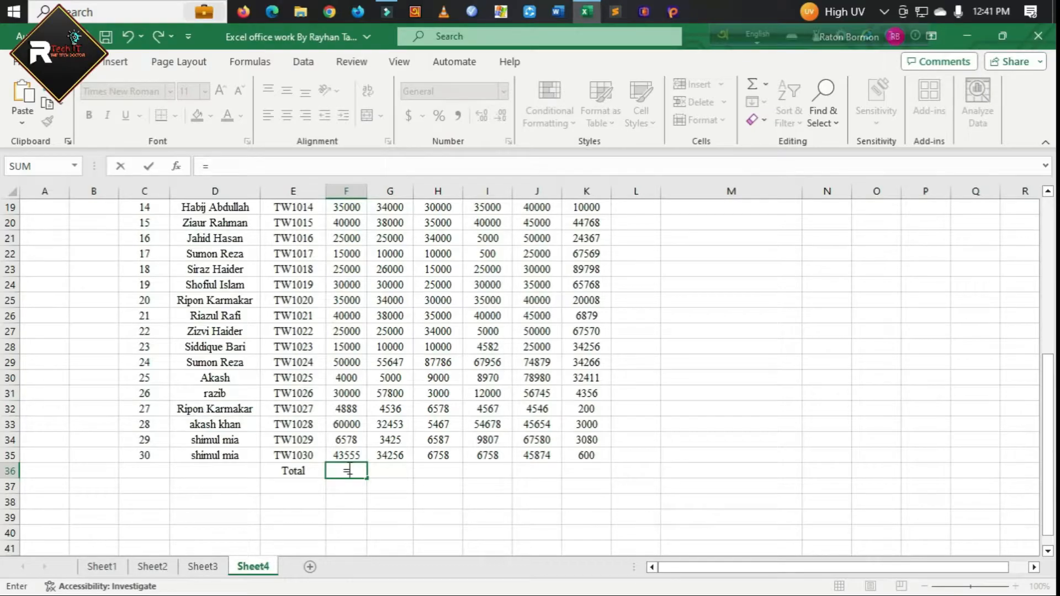
text(sum)
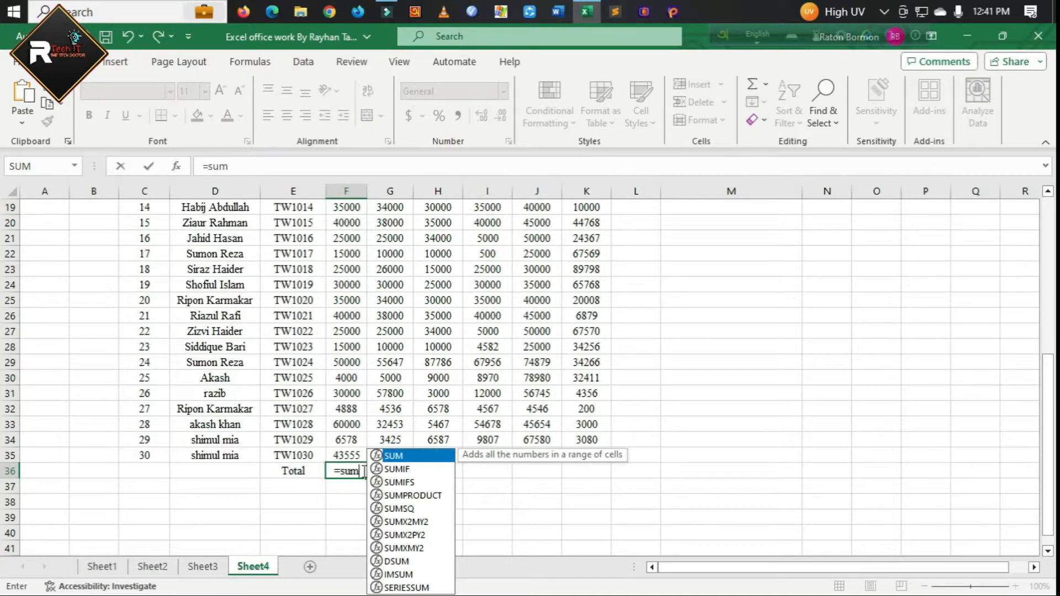
double_click(392, 456)
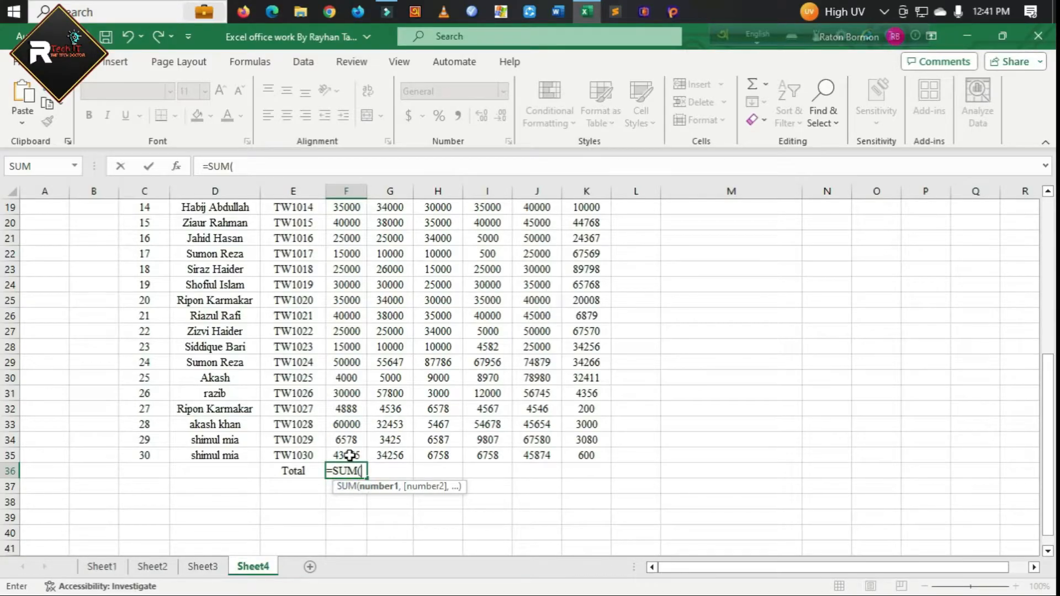
drag(350, 456, 356, 285)
scroll(402, 473, down, 9)
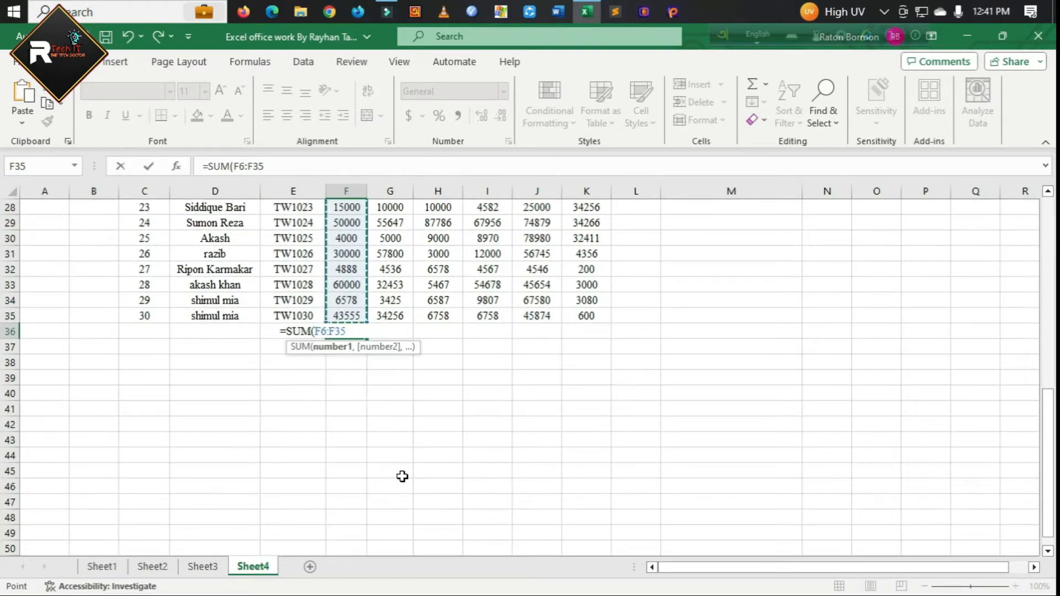
scroll(403, 477, up, 1)
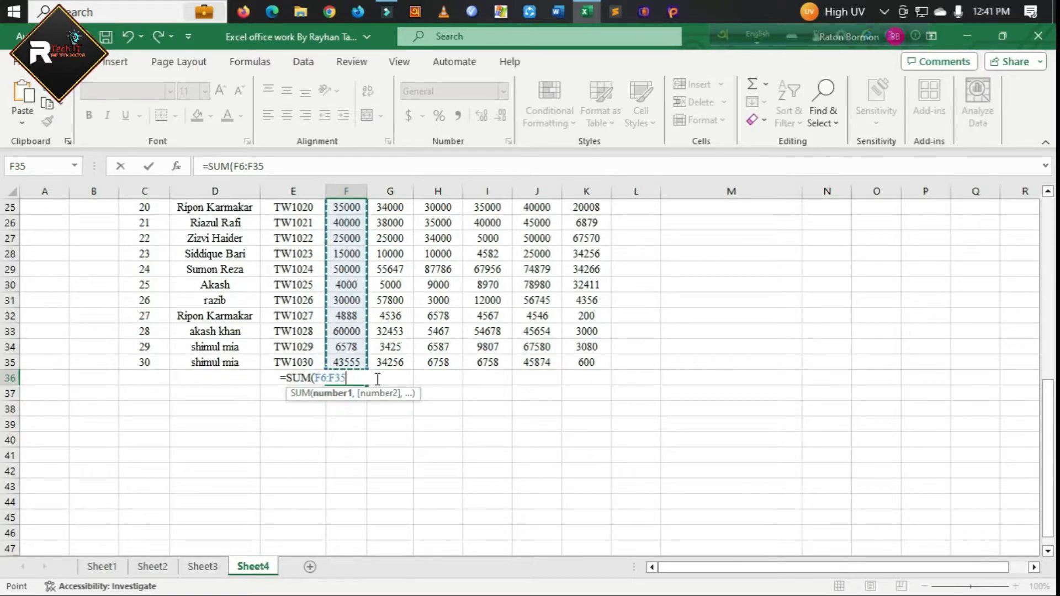
text())
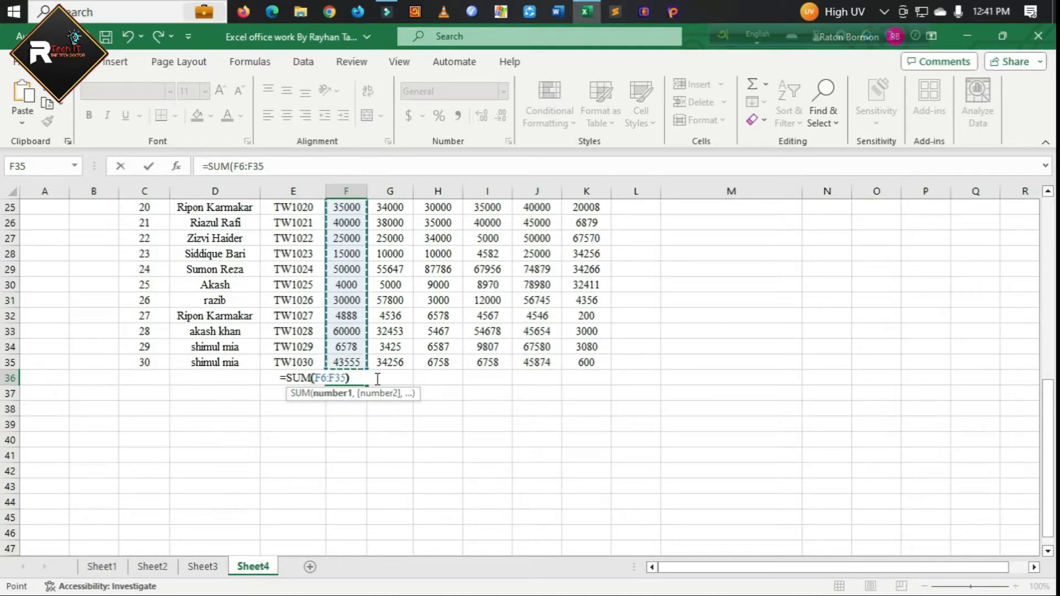
key(Return)
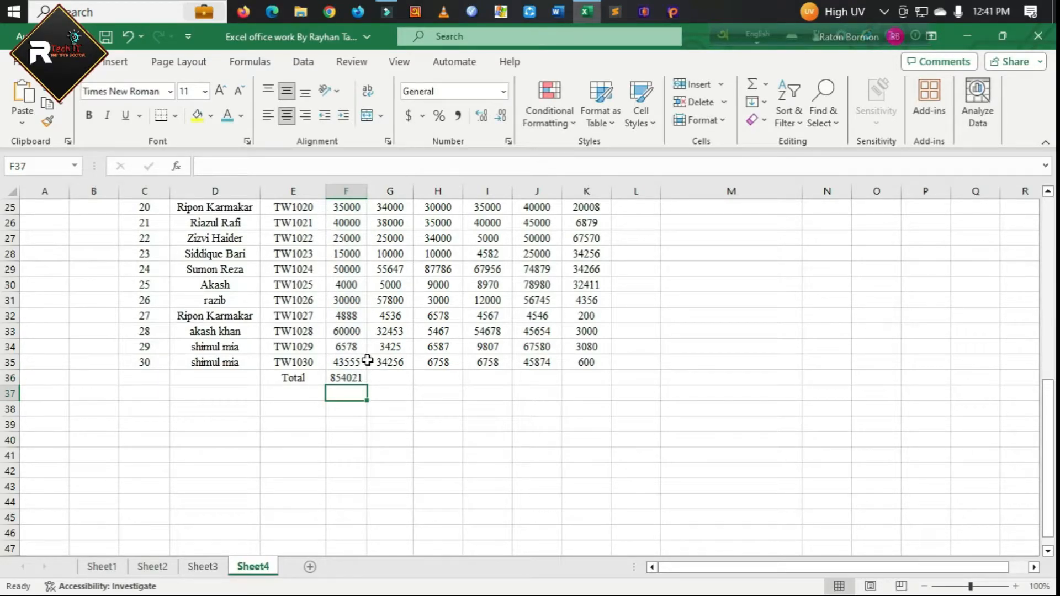
- Fill the January total formula from F36 across to K36 to total February through June
click(351, 330)
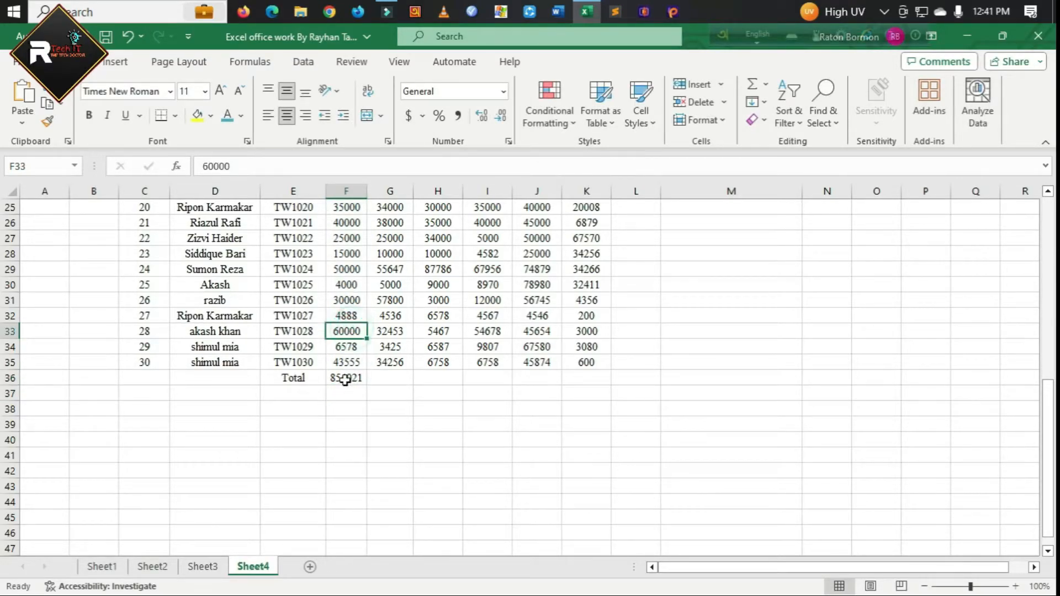
click(353, 377)
scroll(383, 466, up, 5)
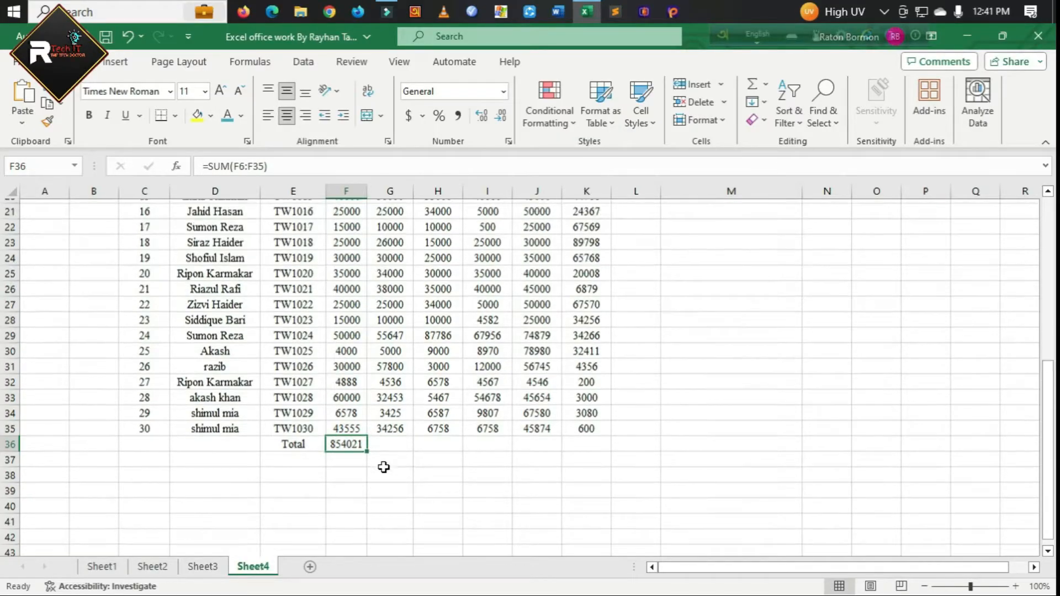
scroll(383, 467, up, 1)
scroll(397, 415, down, 4)
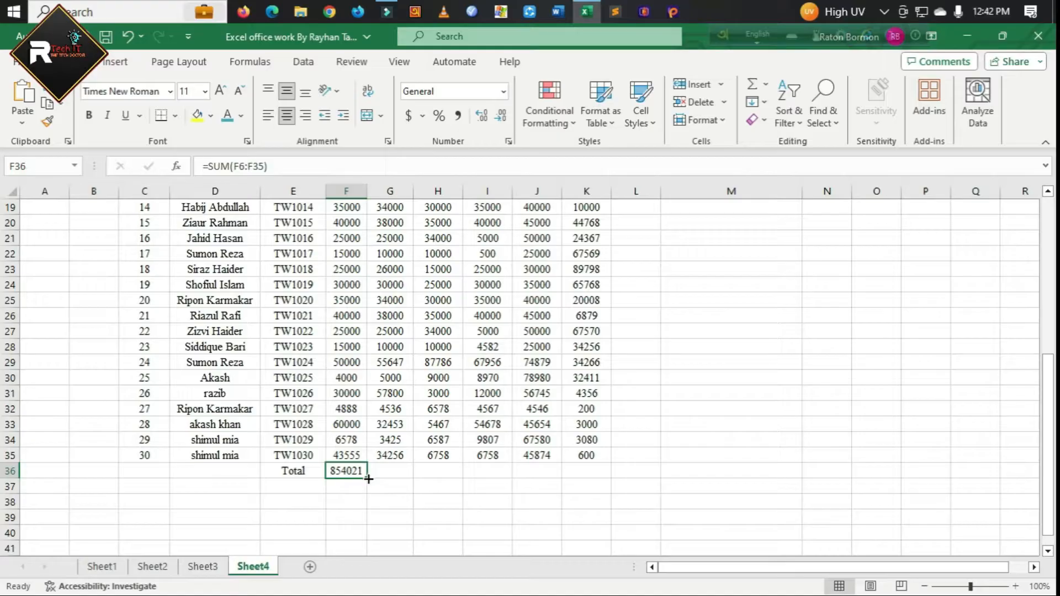
drag(368, 478, 607, 473)
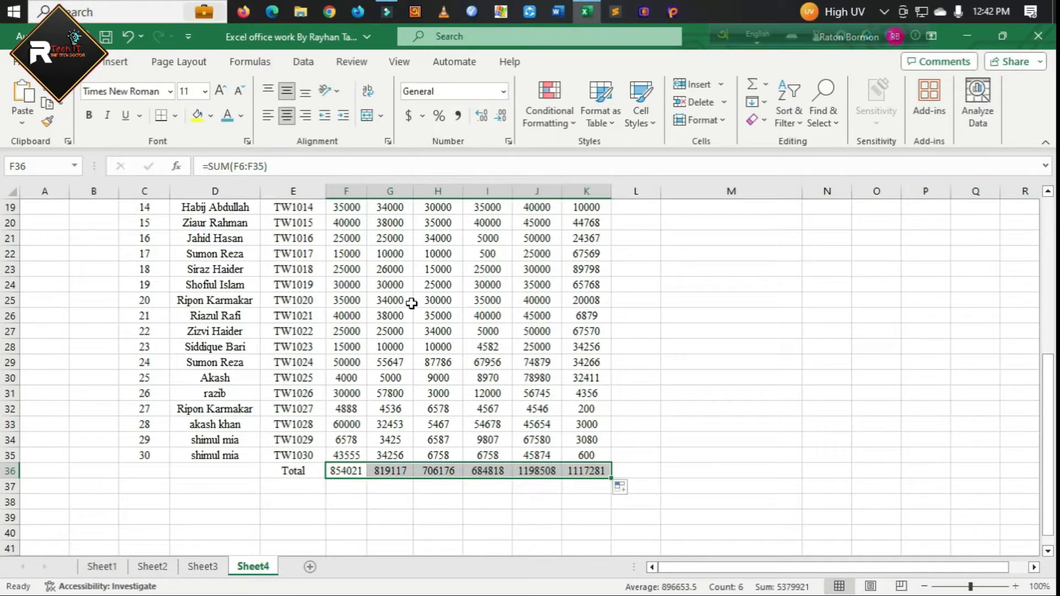
- Examine the monthly totals in row 36 and the Total and Average columns beside the employee rows
scroll(732, 494, up, 1)
click(627, 407)
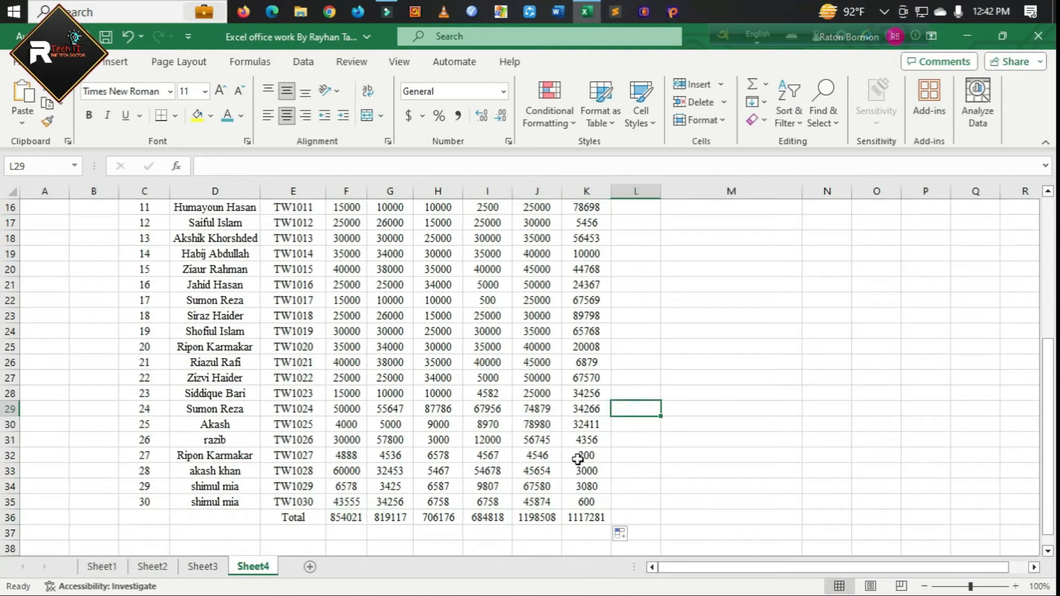
scroll(520, 505, up, 4)
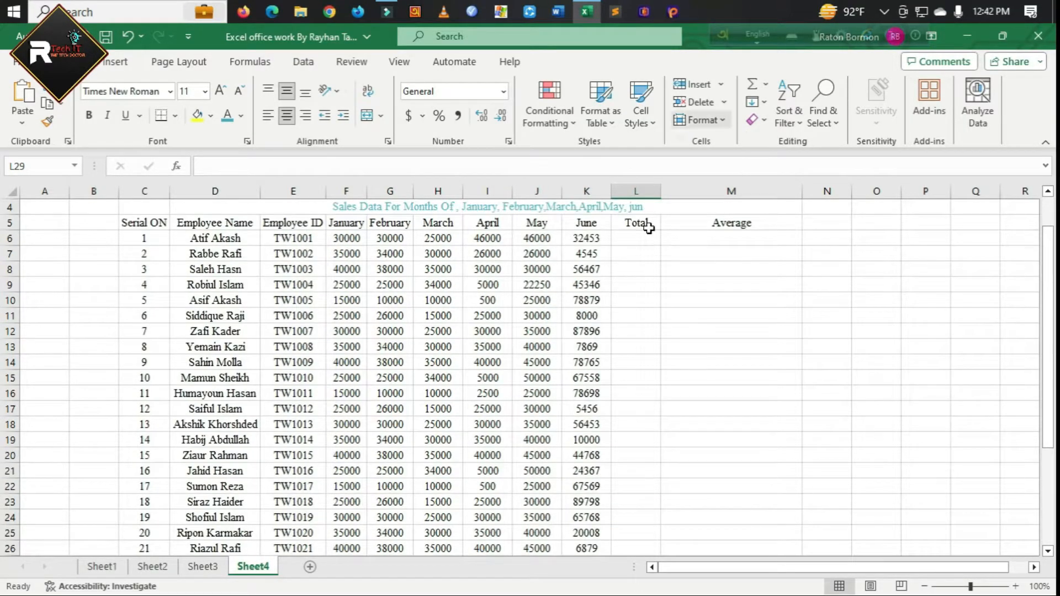
scroll(590, 484, down, 2)
scroll(353, 362, down, 2)
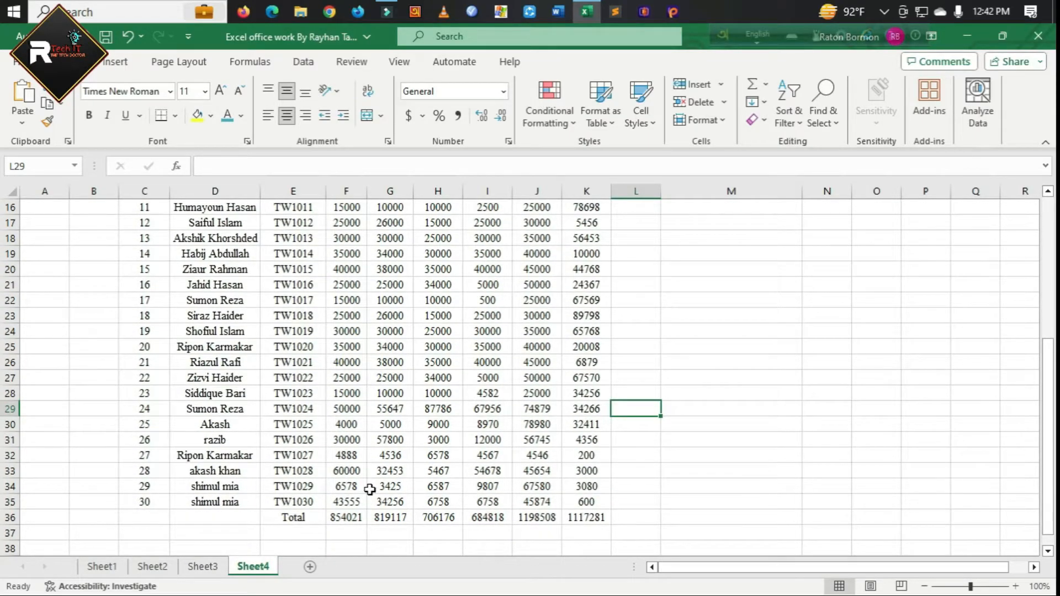
scroll(431, 458, up, 4)
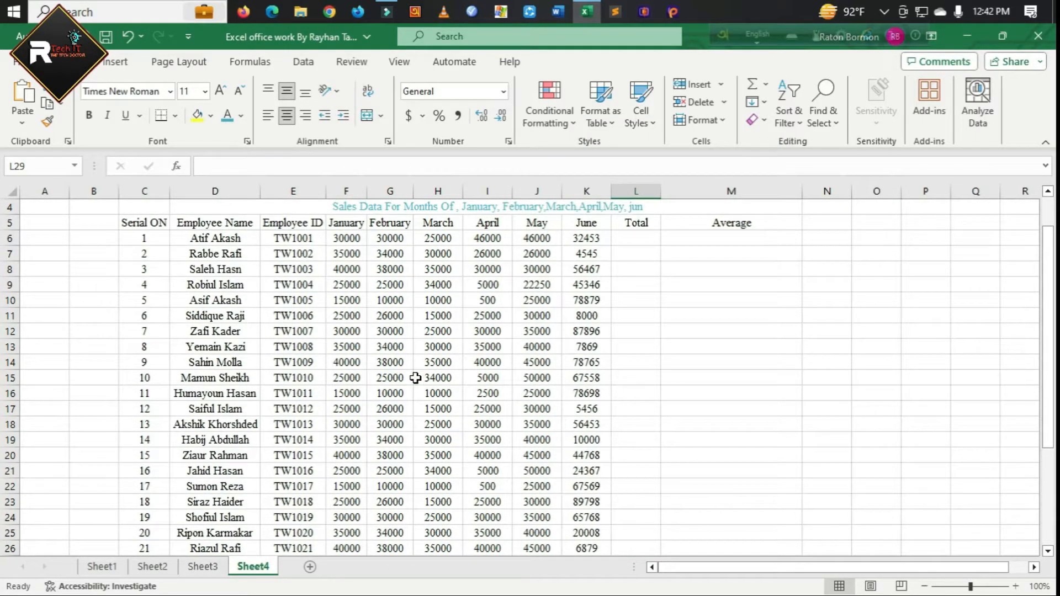
scroll(349, 246, down, 5)
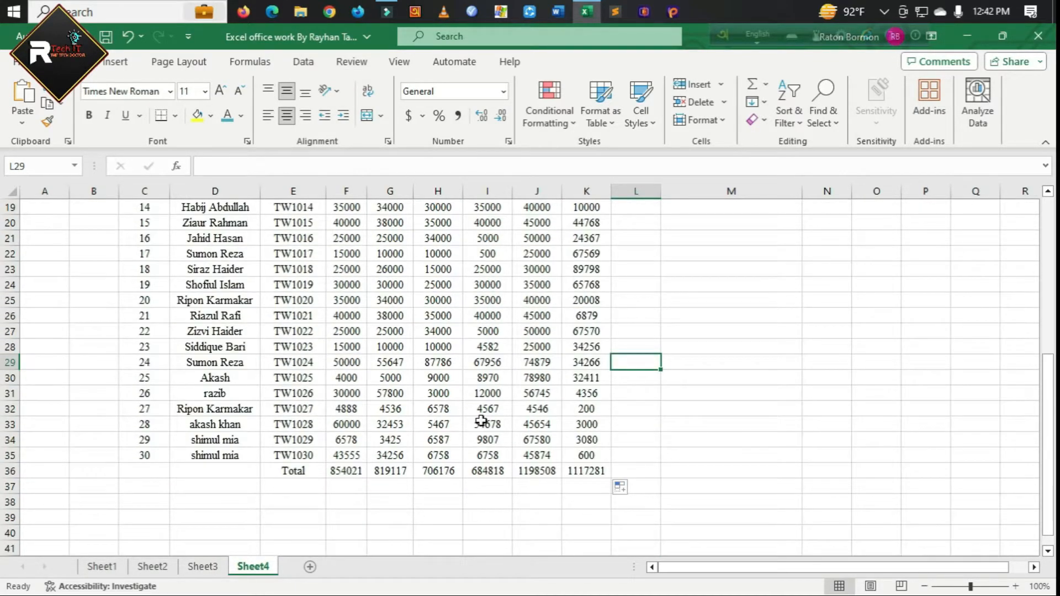
scroll(462, 457, up, 5)
scroll(459, 462, up, 1)
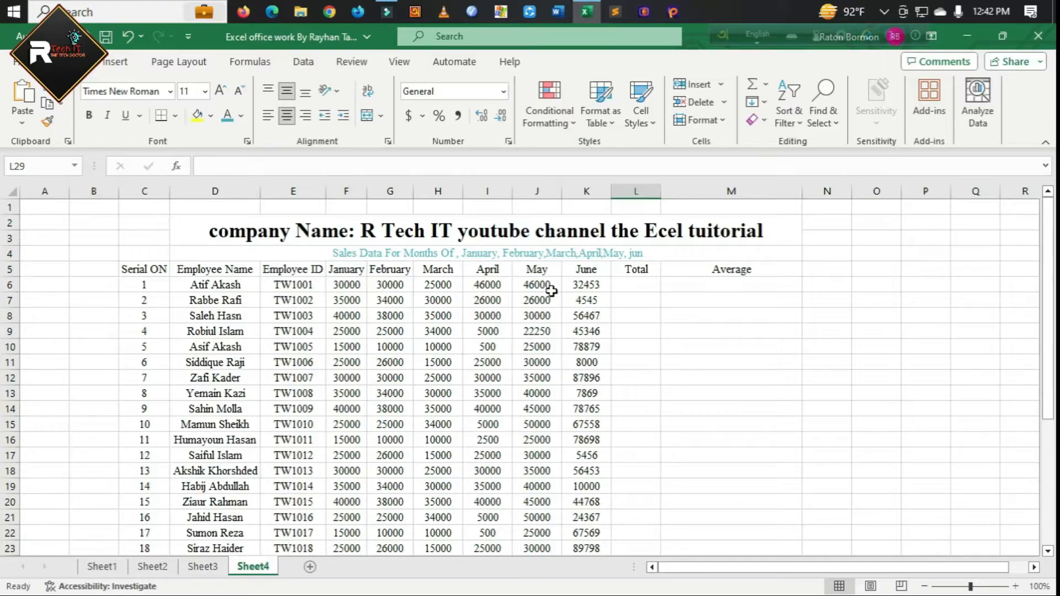
click(634, 284)
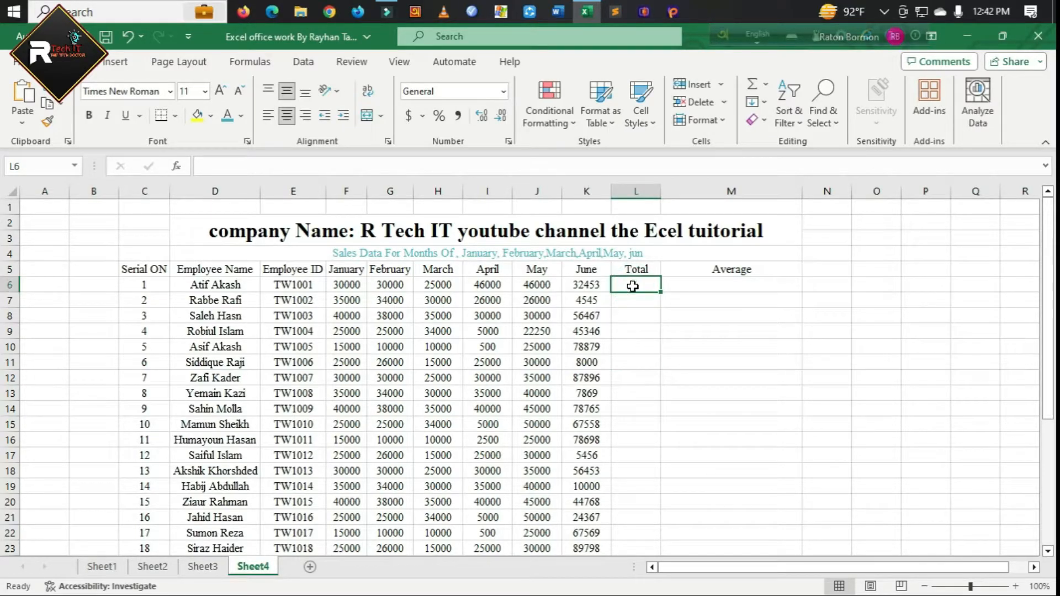
scroll(632, 287, down, 1)
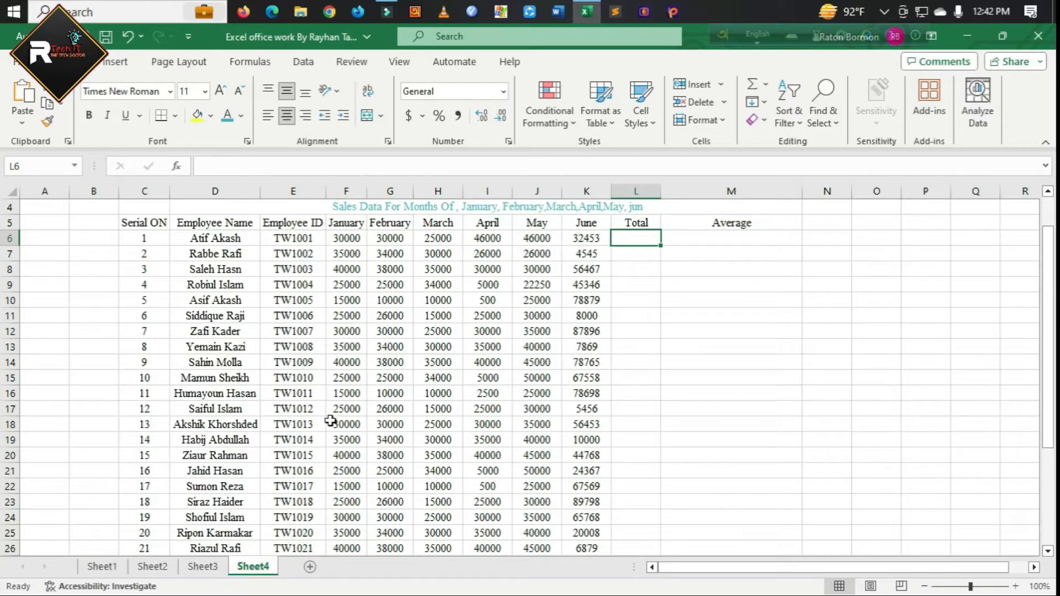
scroll(363, 510, down, 2)
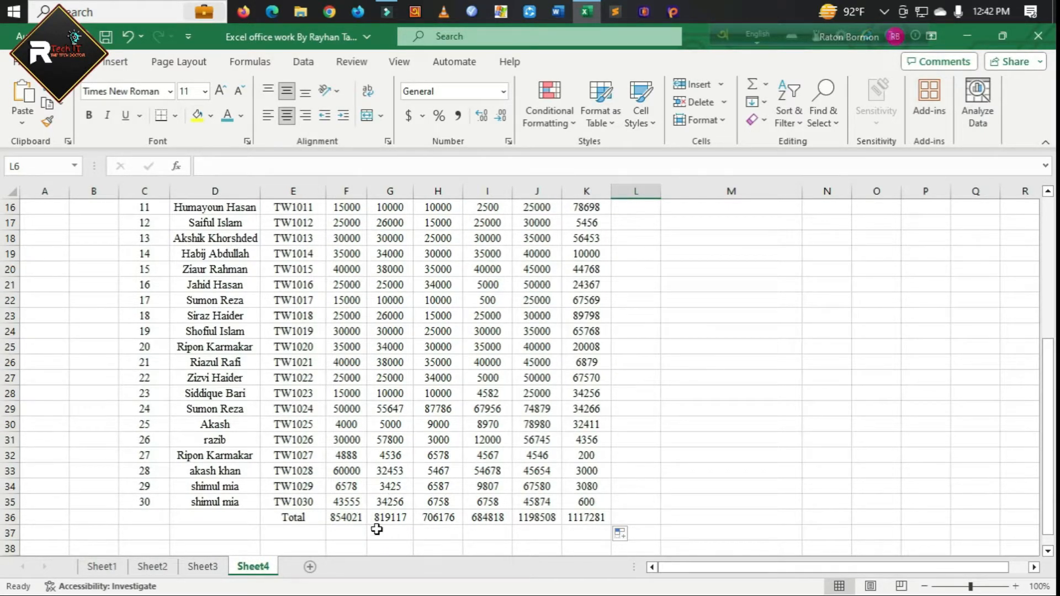
- Total the first employee's January to June sales in L6 with the formula =SUM(F6:K6)
scroll(377, 524, up, 5)
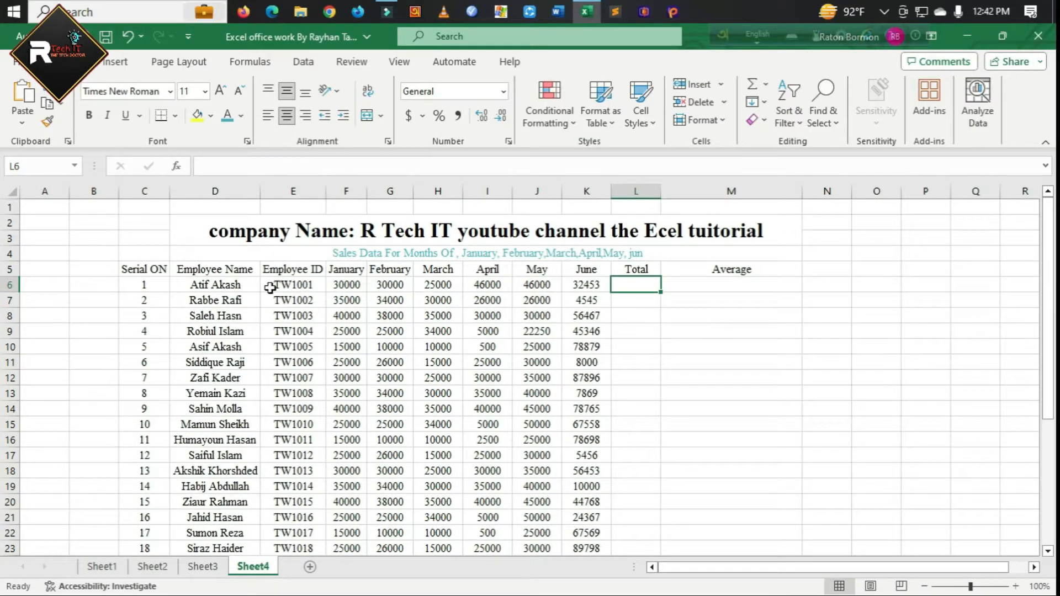
click(712, 301)
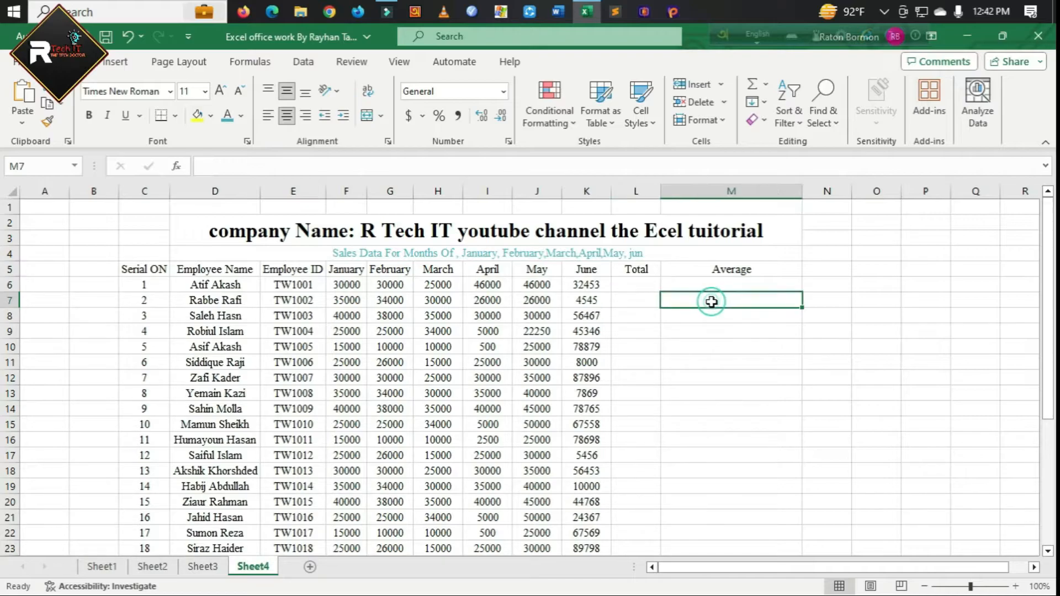
click(636, 284)
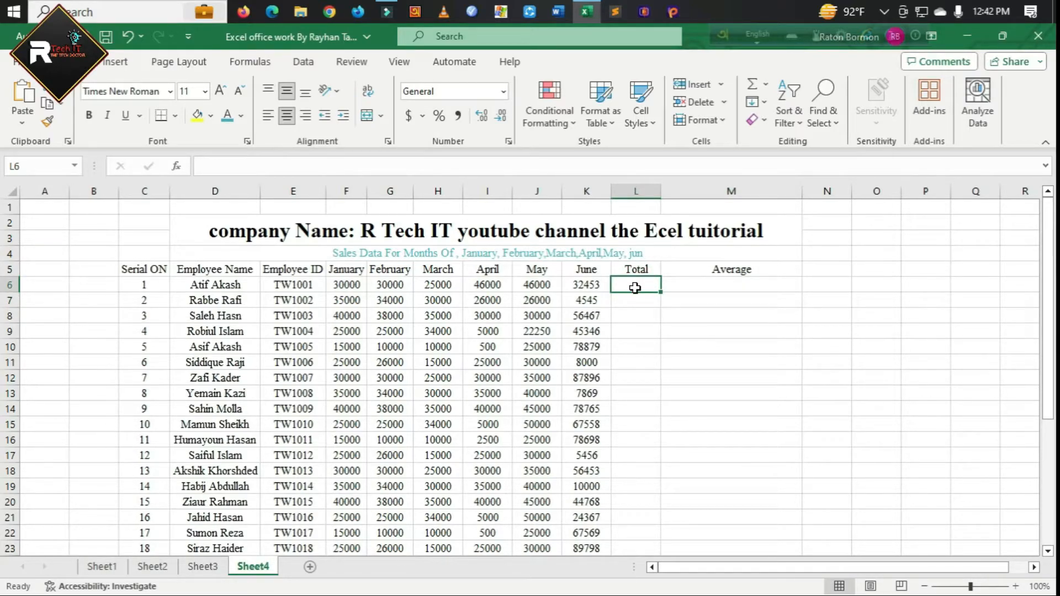
text(=)
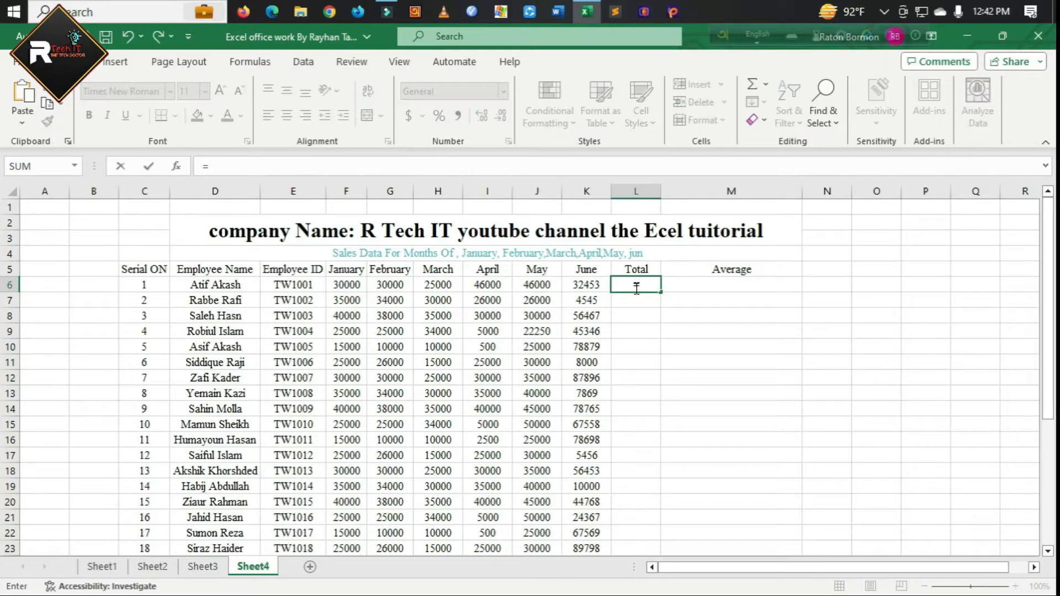
text(sum)
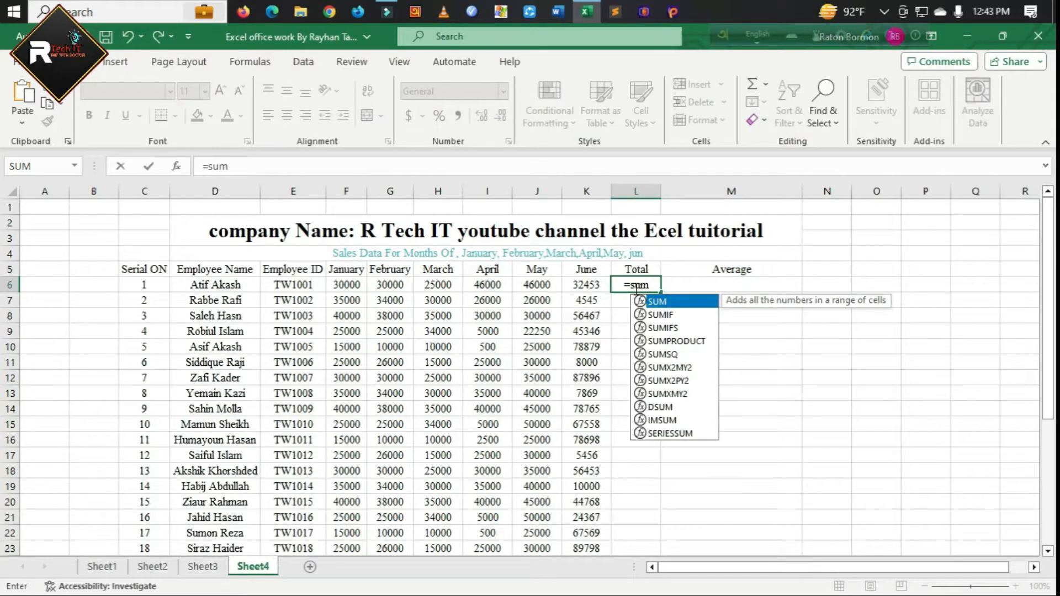
double_click(660, 302)
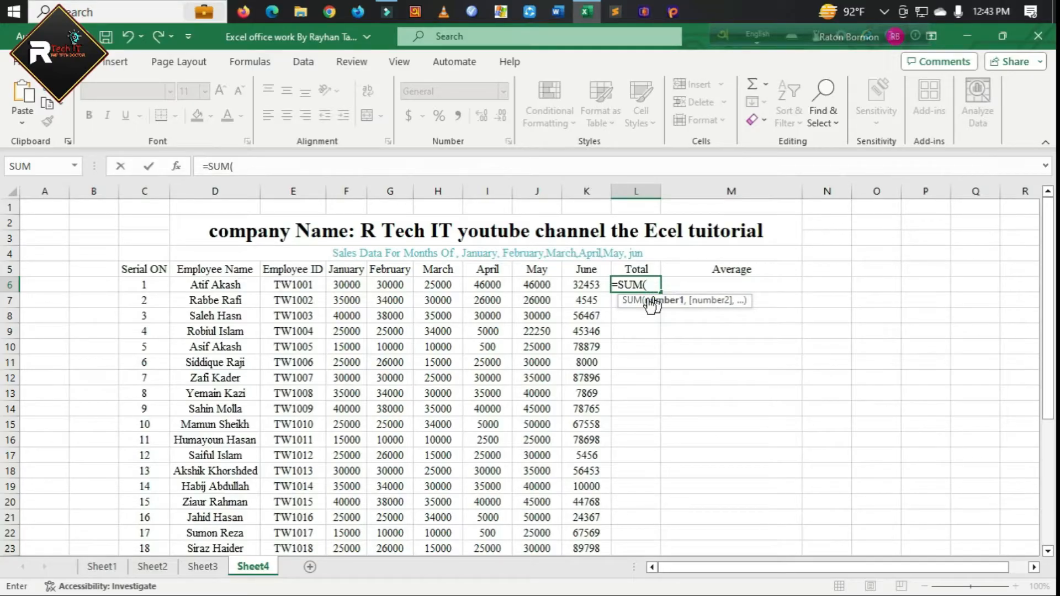
drag(596, 284, 348, 284)
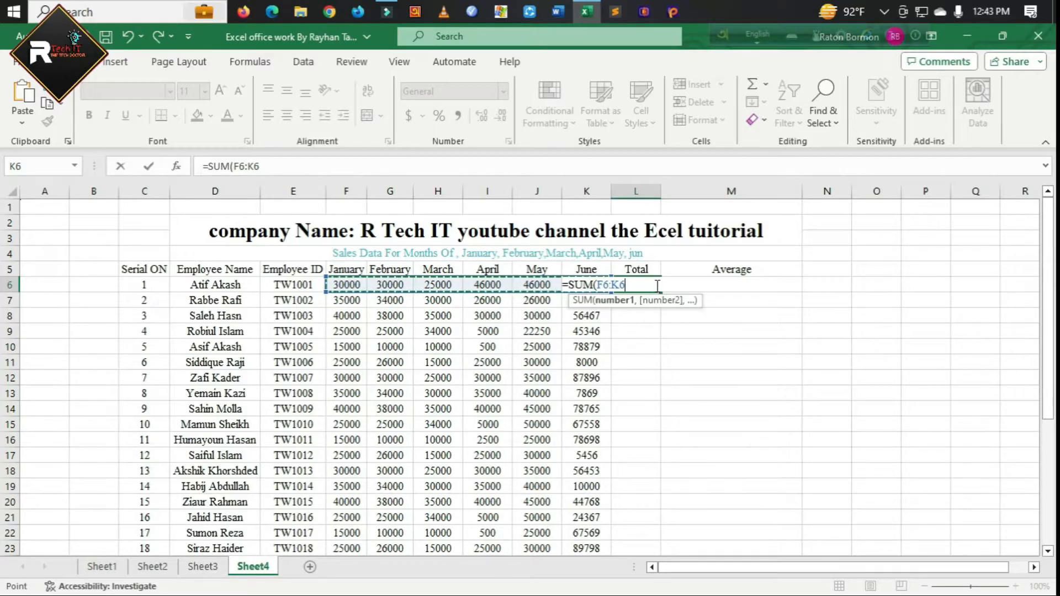
text())
key(Return)
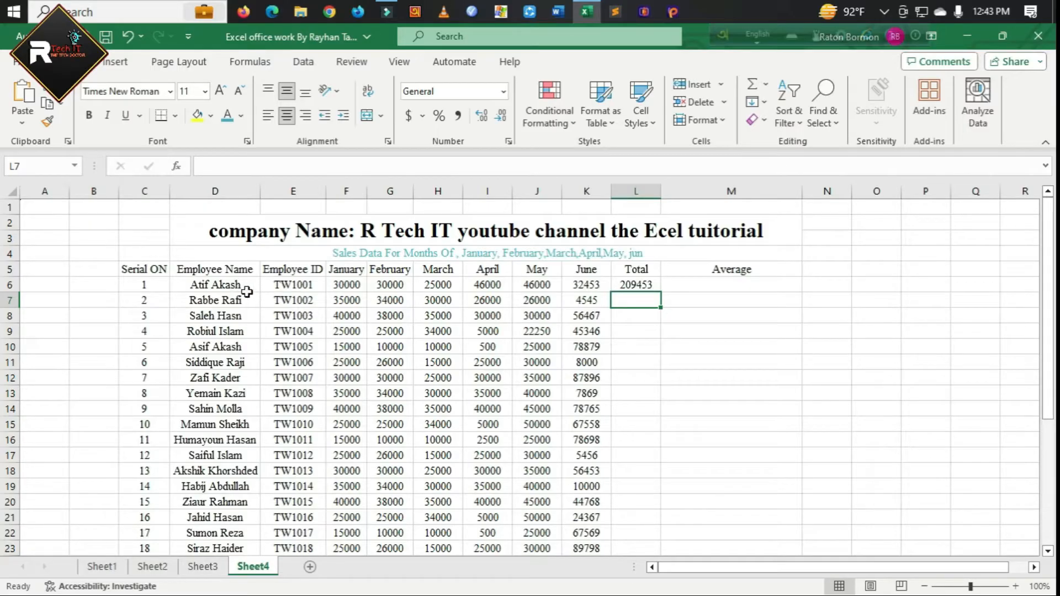
- Fill the total formula from L6 down to L35 for all remaining employees
click(644, 286)
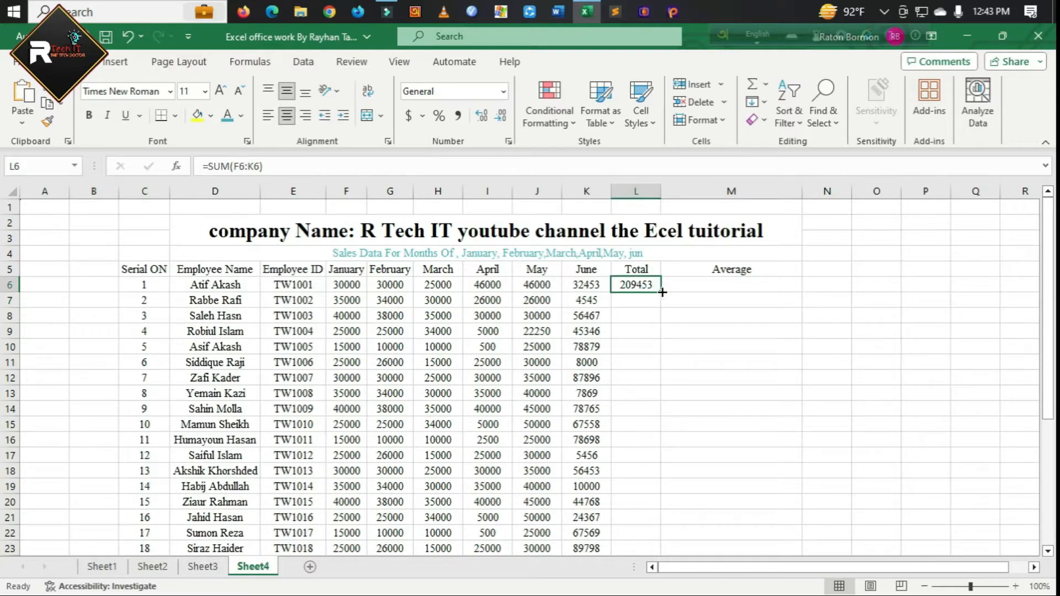
double_click(662, 292)
scroll(755, 458, down, 6)
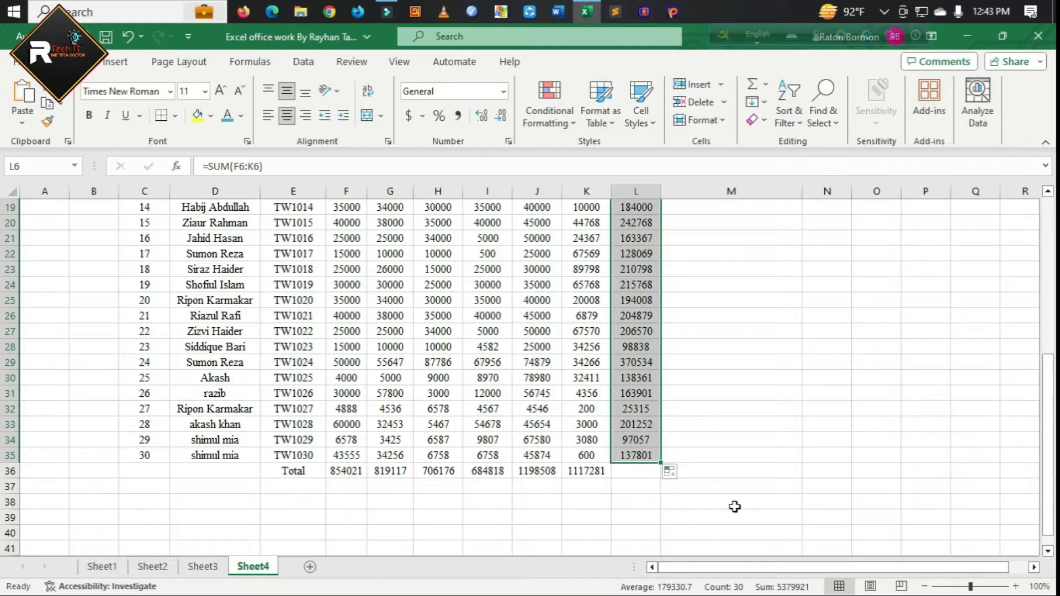
scroll(734, 506, up, 1)
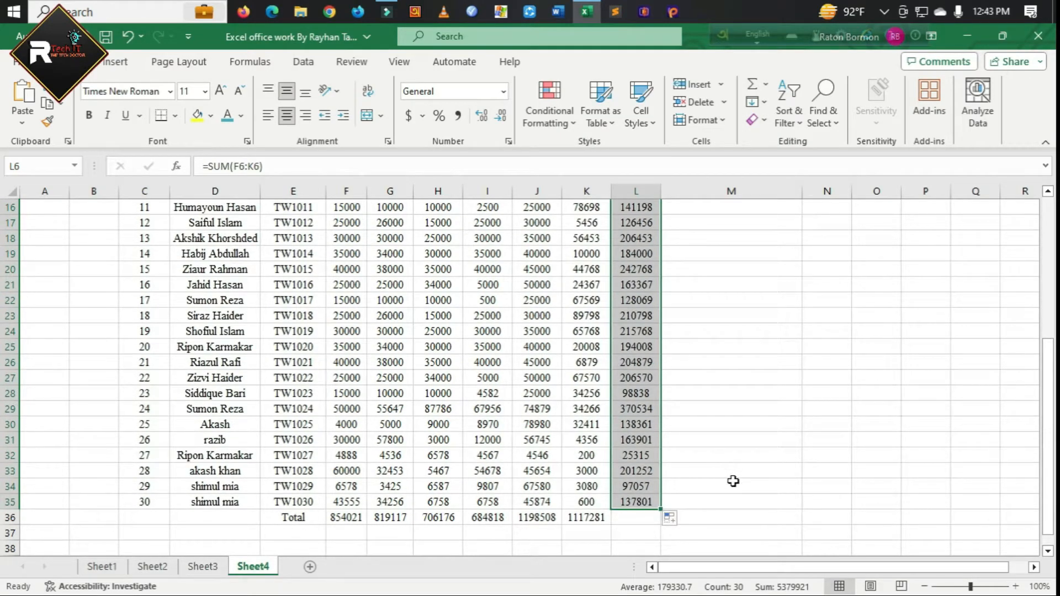
scroll(741, 469, up, 5)
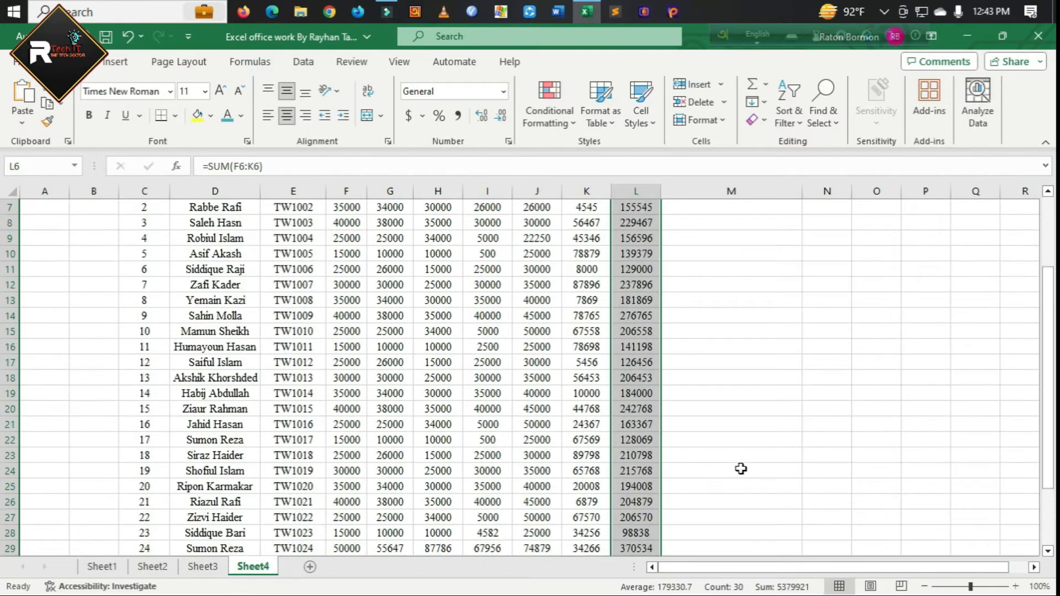
- Average the first employee's January to June sales in M6 with the formula =AVERAGE(F6:K6)
click(754, 331)
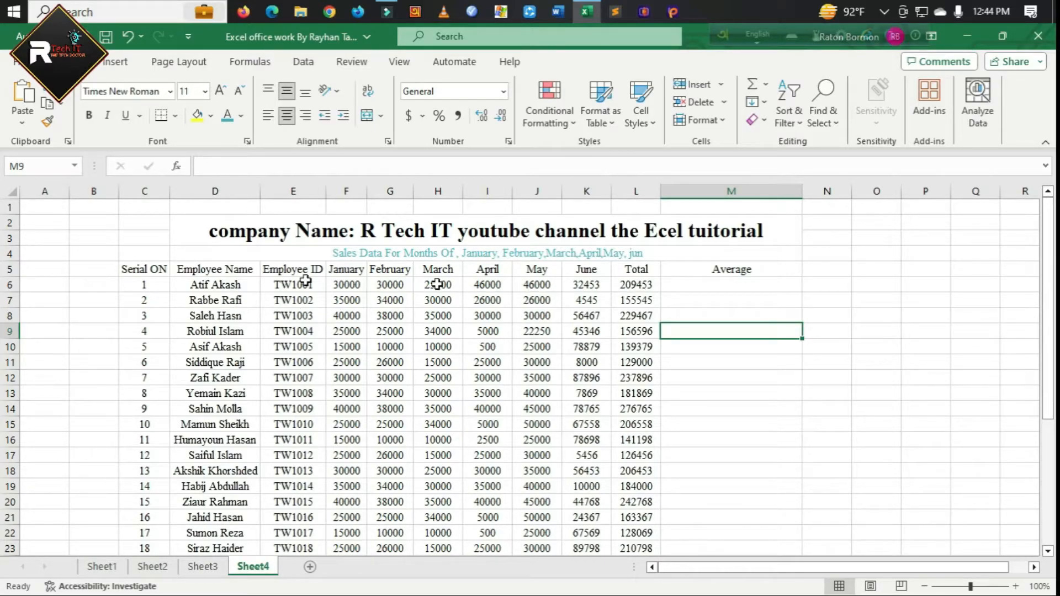
click(685, 285)
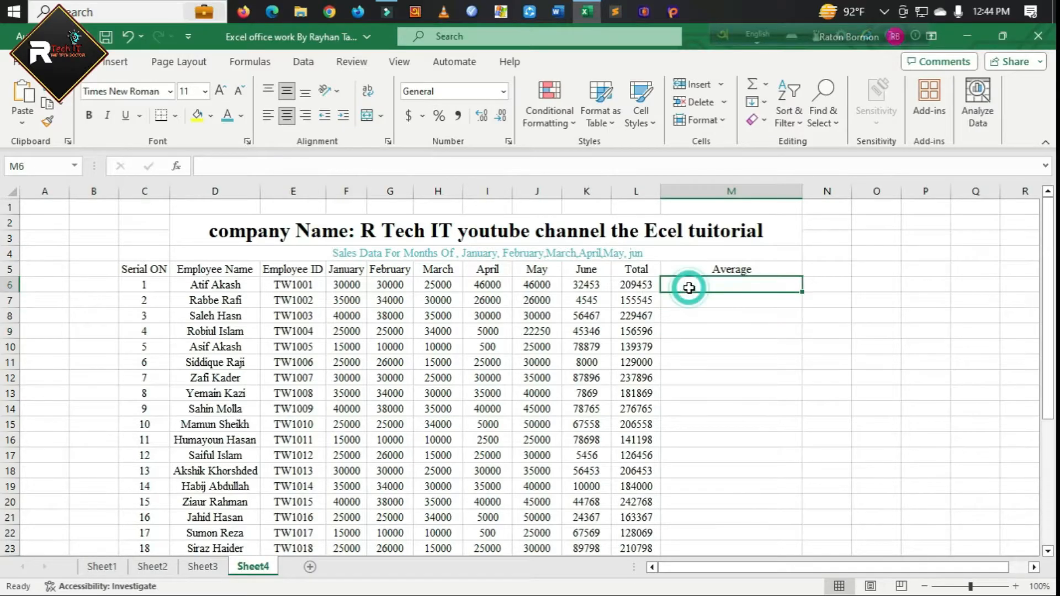
double_click(684, 285)
click(721, 347)
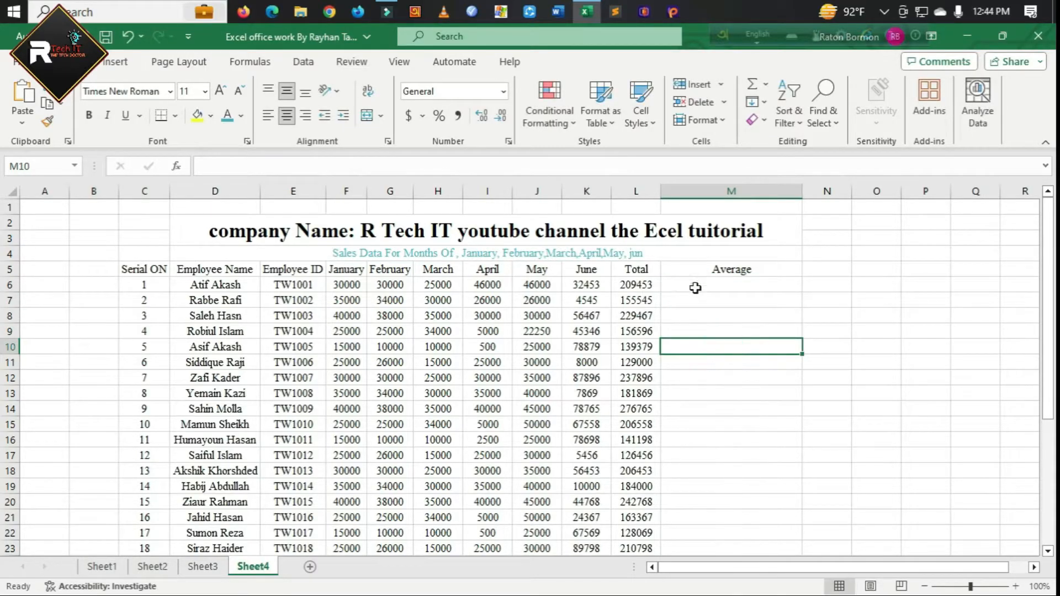
click(696, 287)
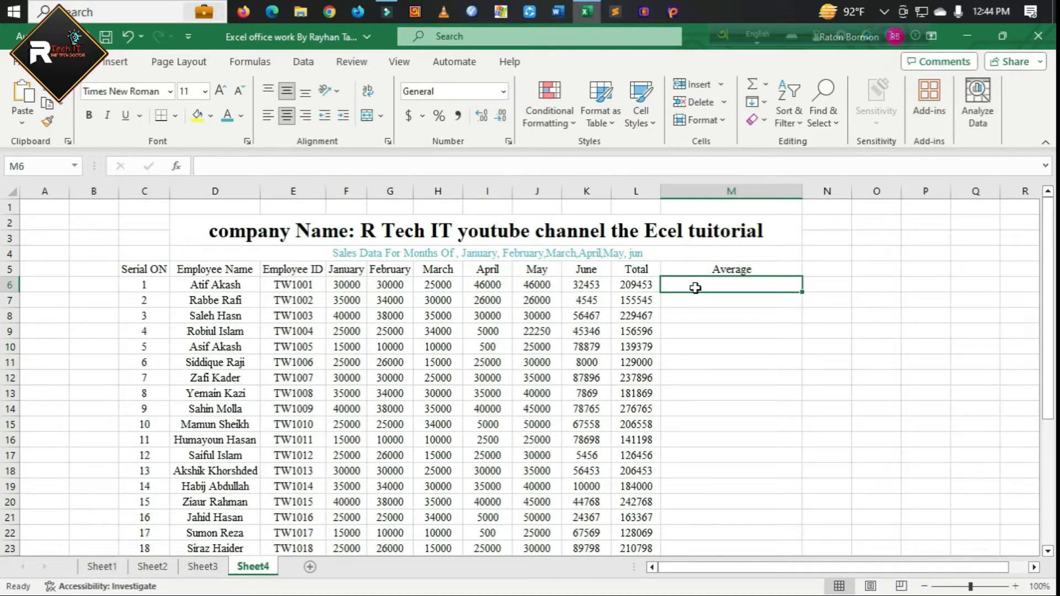
text(=)
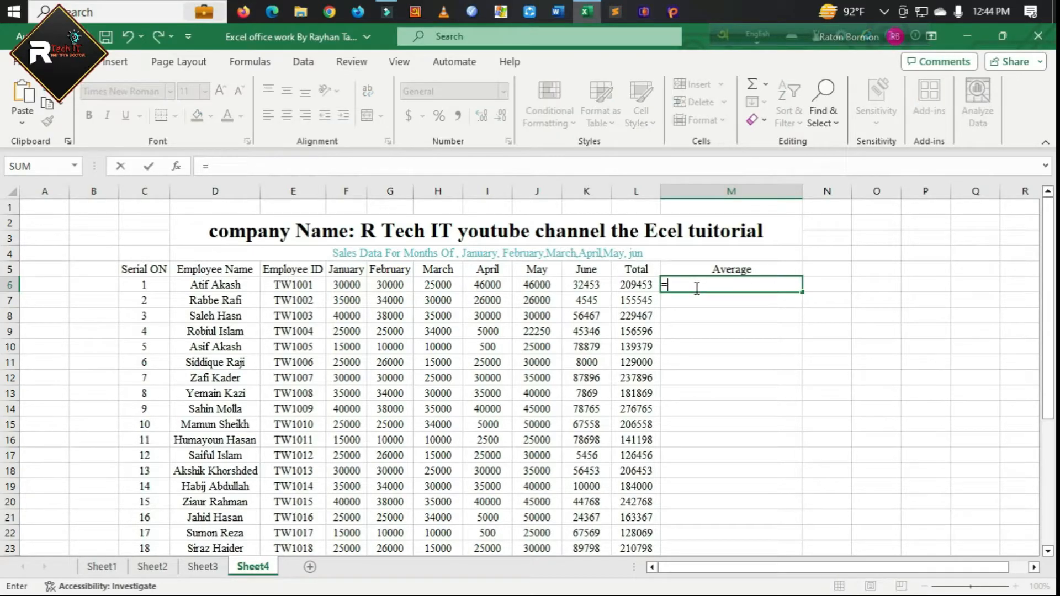
text(A)
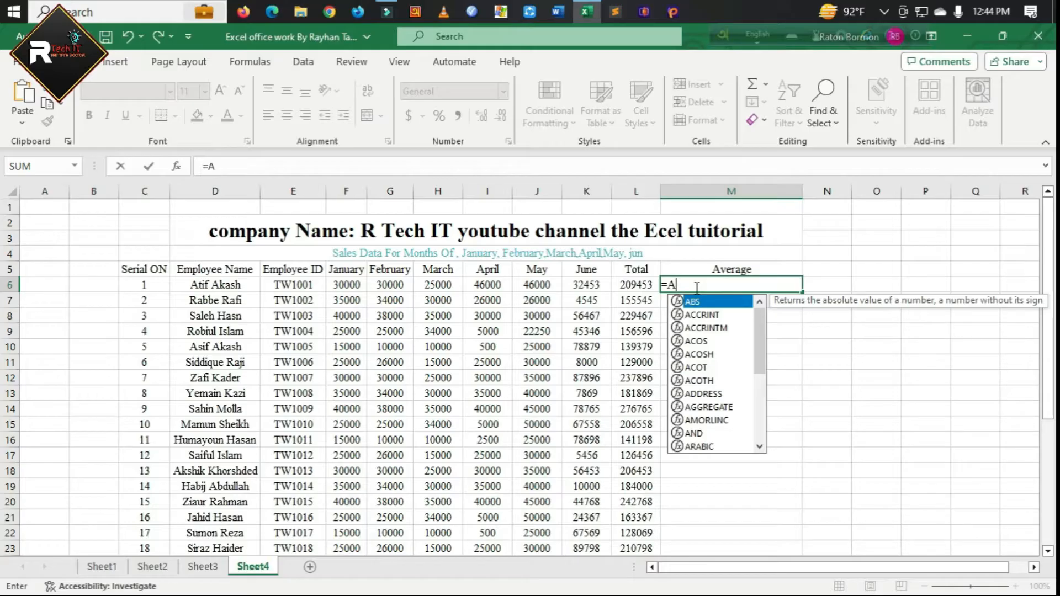
text(v)
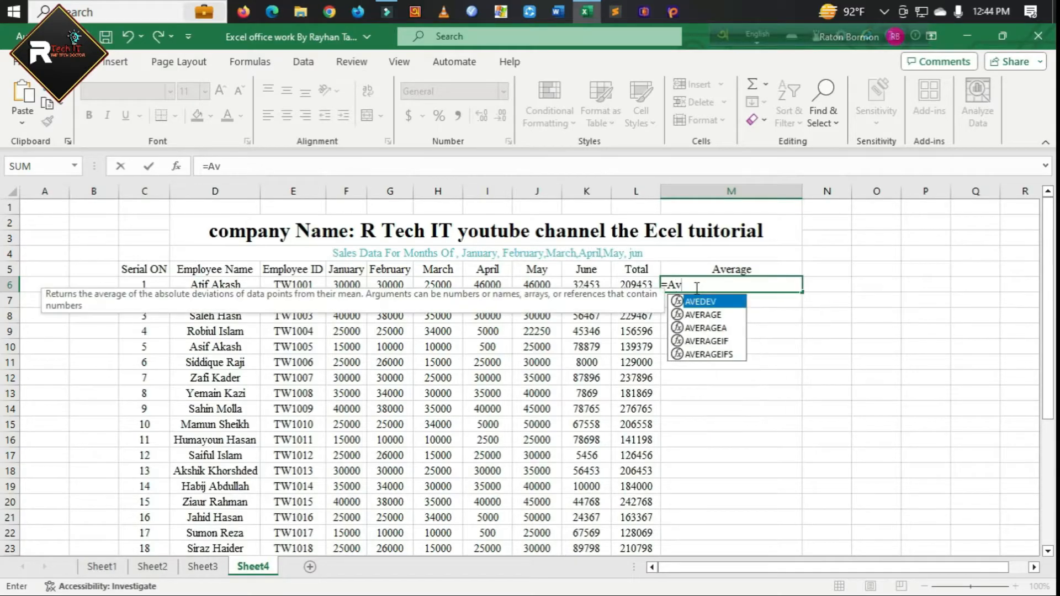
double_click(679, 315)
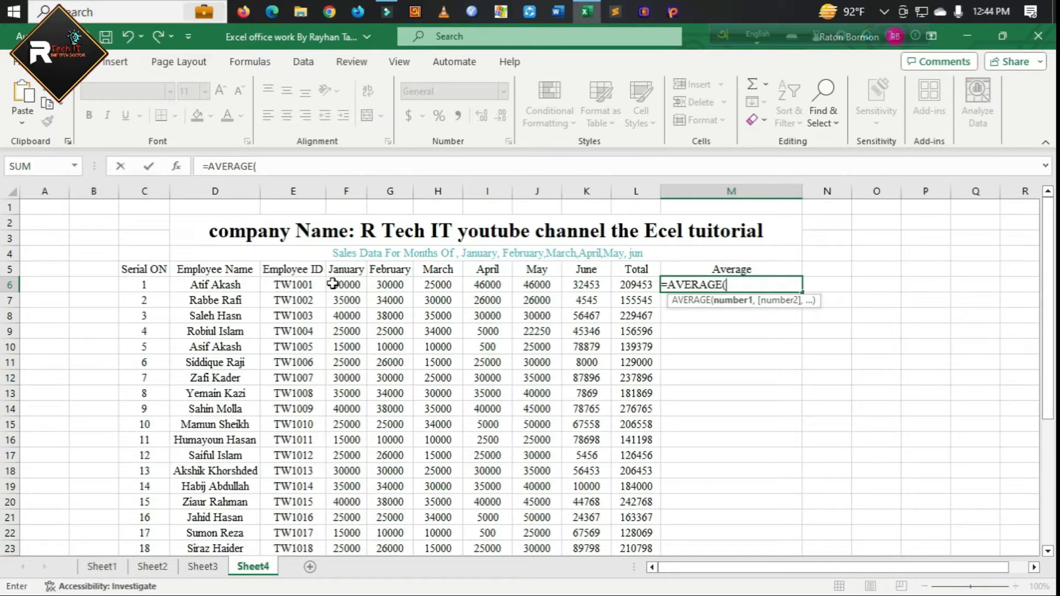
drag(333, 284, 605, 285)
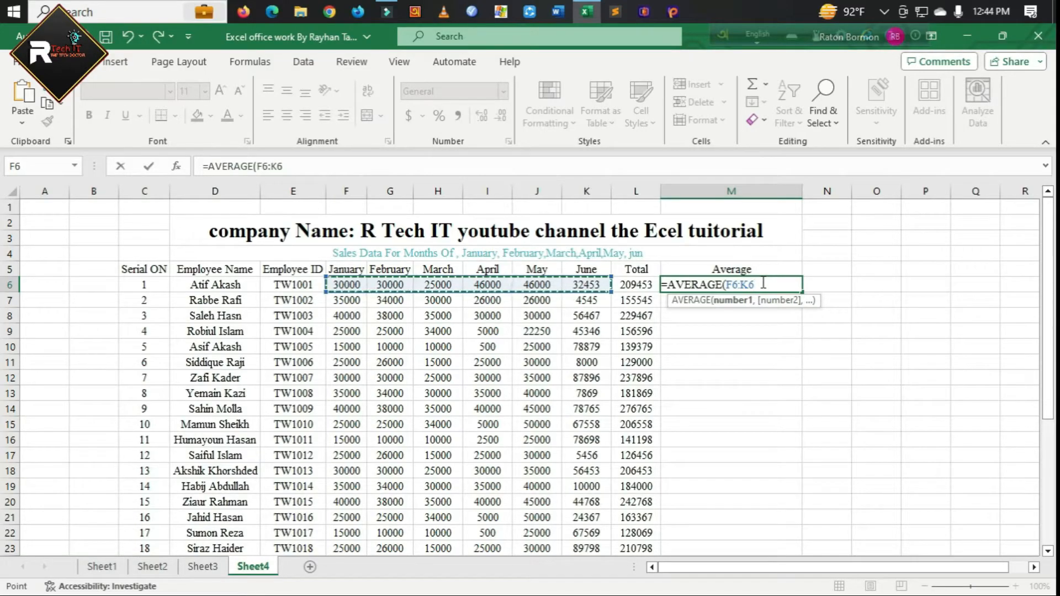
text())
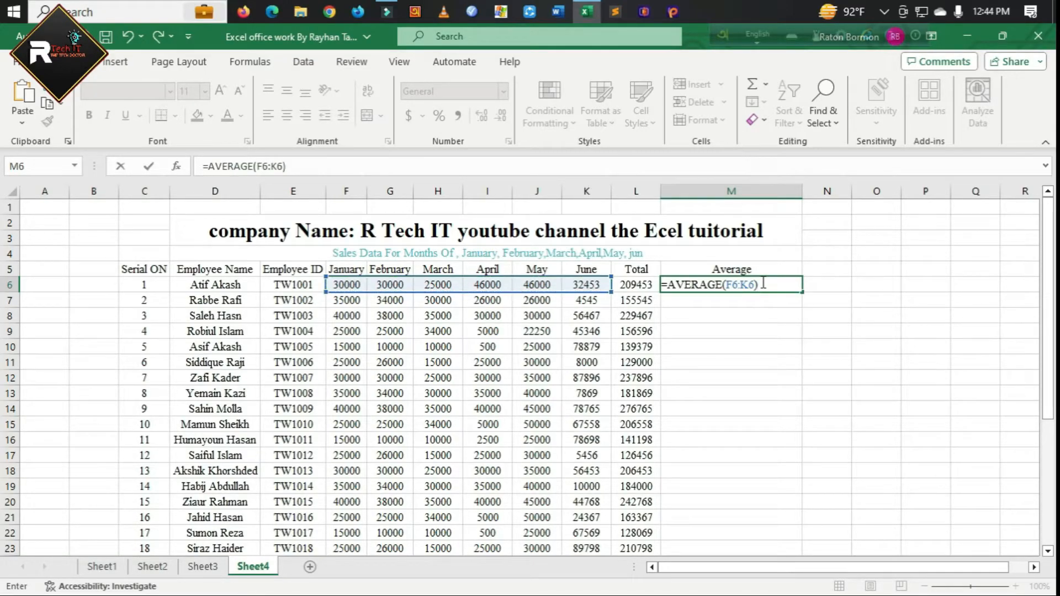
key(Return)
- Format the average in M6 to display no decimal places
click(764, 285)
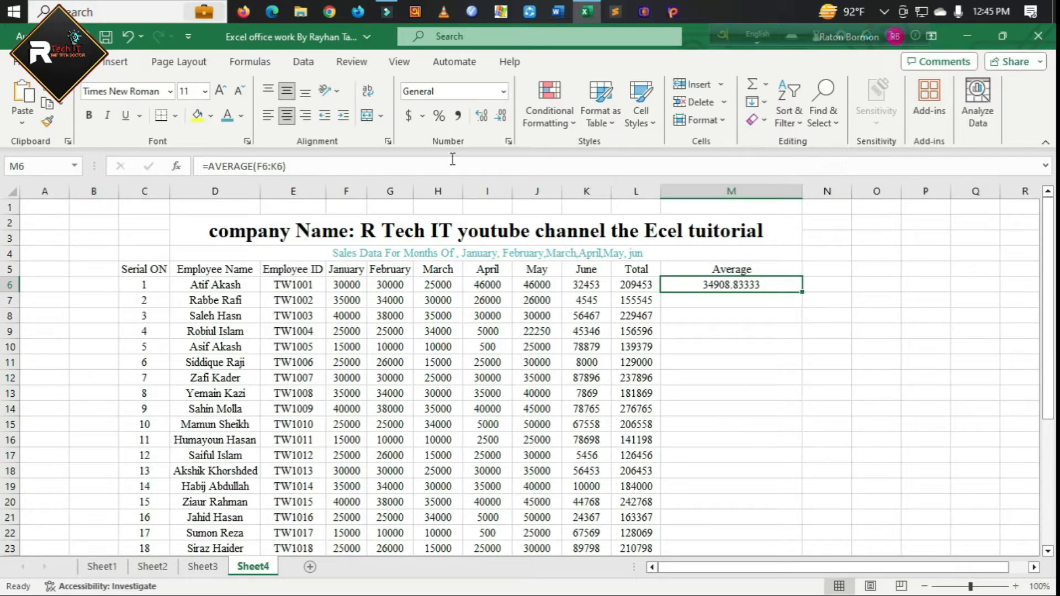
click(481, 117)
click(480, 118)
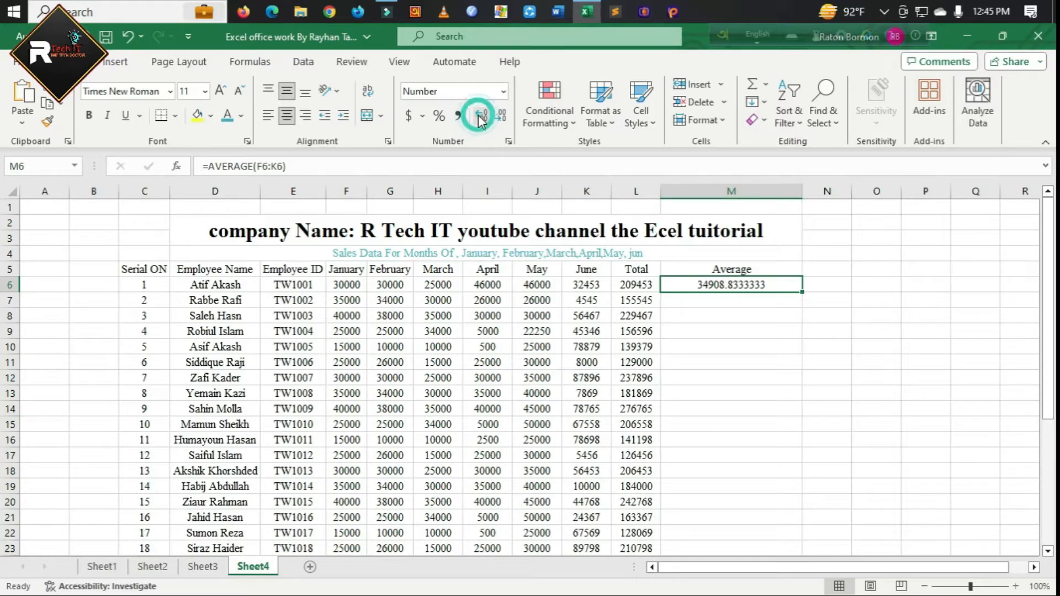
click(501, 118)
click(501, 119)
click(501, 119)
click(501, 119)
click(501, 119)
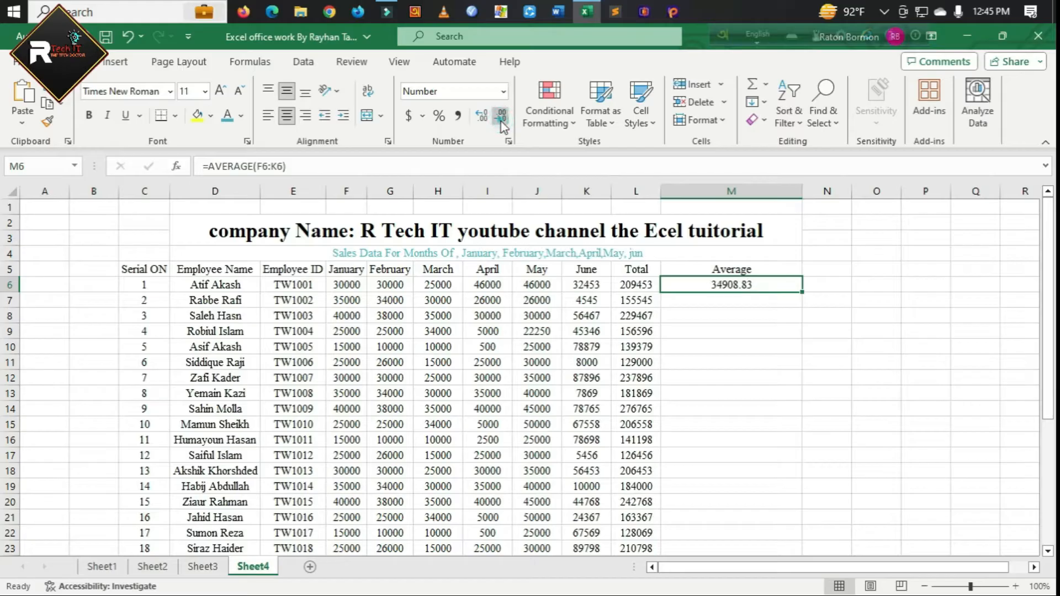
click(501, 118)
click(501, 119)
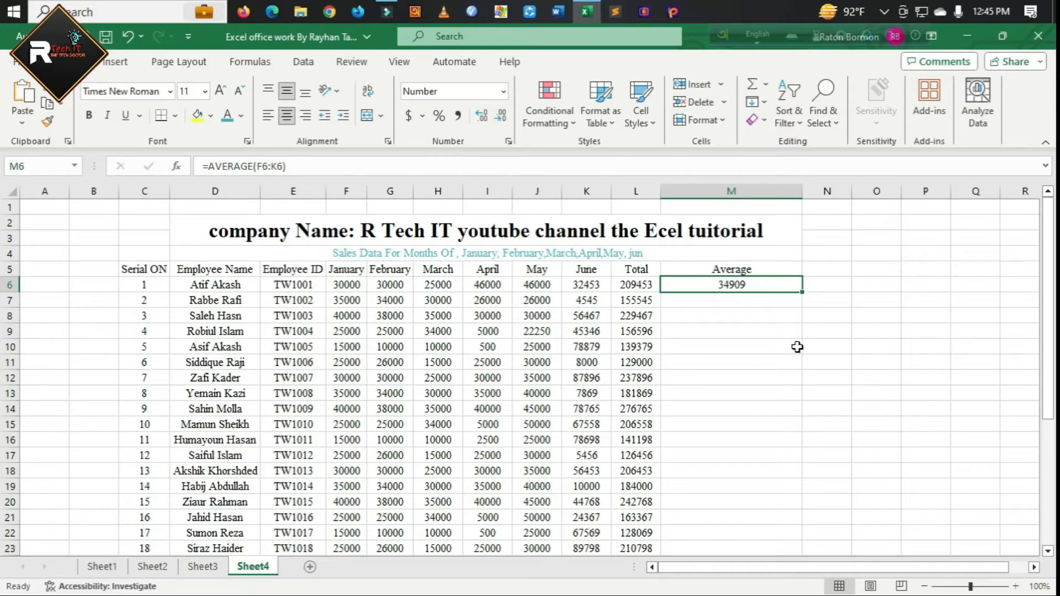
- Fill the average formula from M6 down to M35 for all remaining employees
double_click(804, 292)
scroll(840, 530, down, 8)
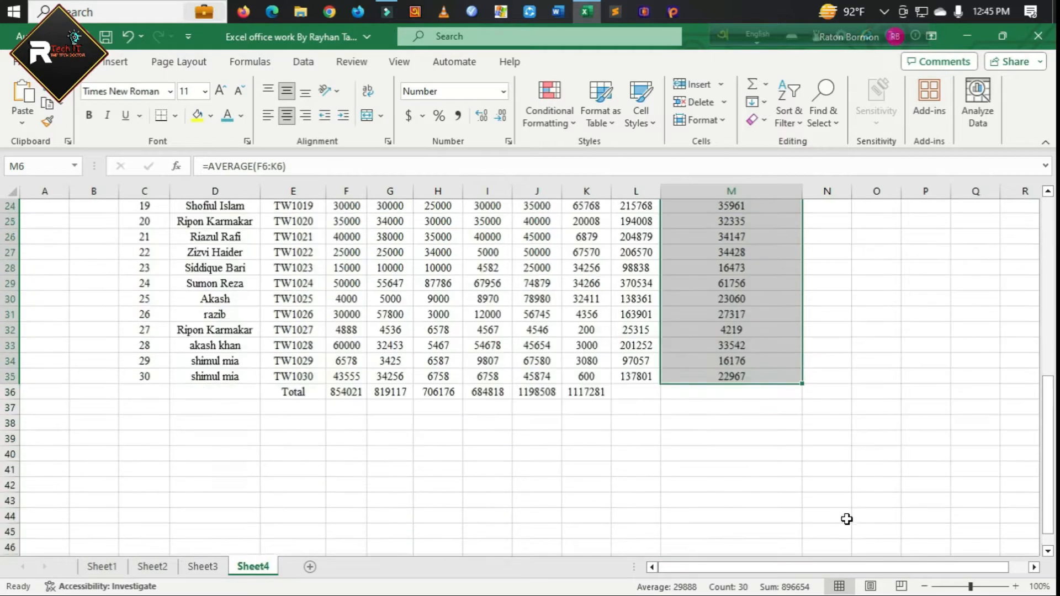
click(787, 388)
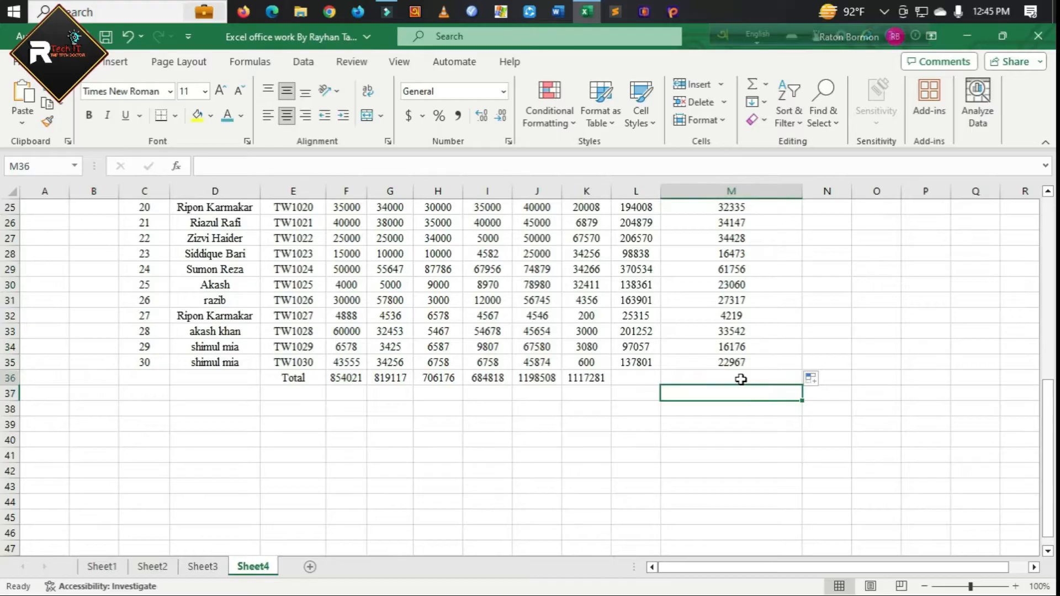
- Fill the June total formula from K36 across to M36 to sum the Total and Average columns
click(594, 382)
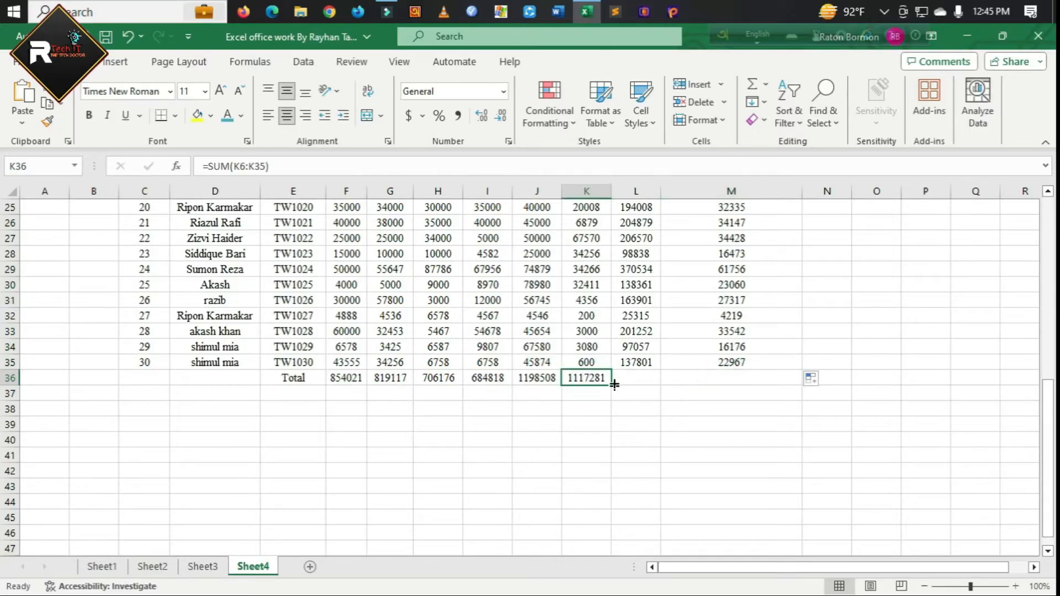
drag(612, 388, 802, 386)
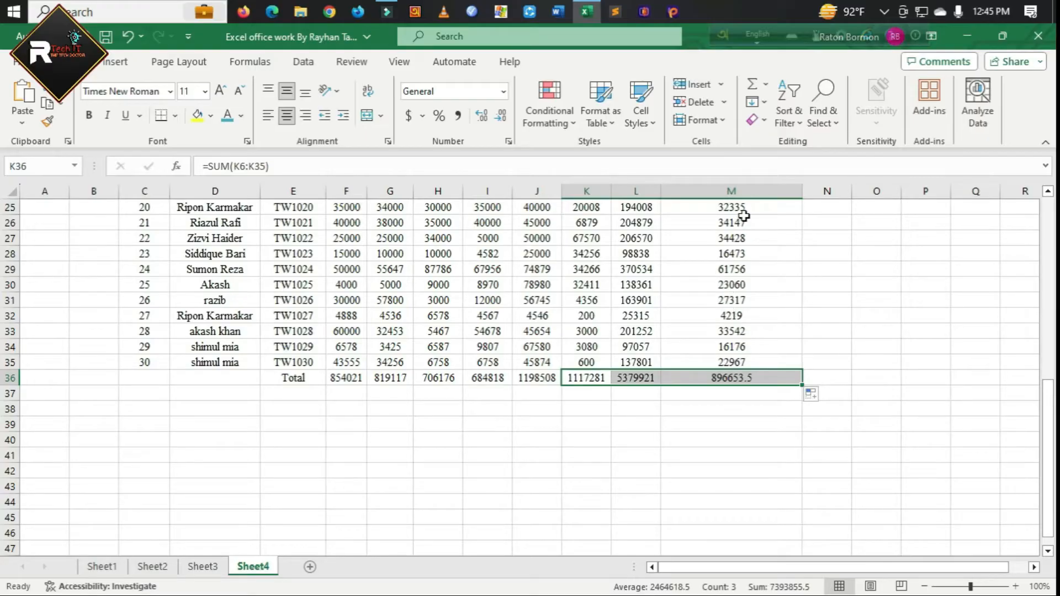
click(710, 454)
scroll(721, 490, up, 3)
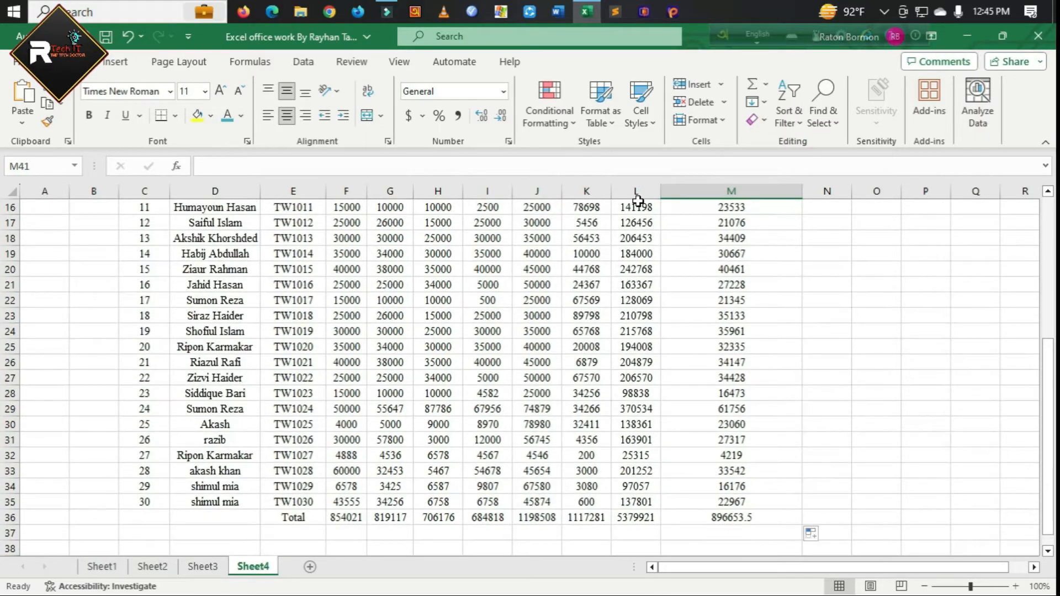
scroll(613, 511, down, 1)
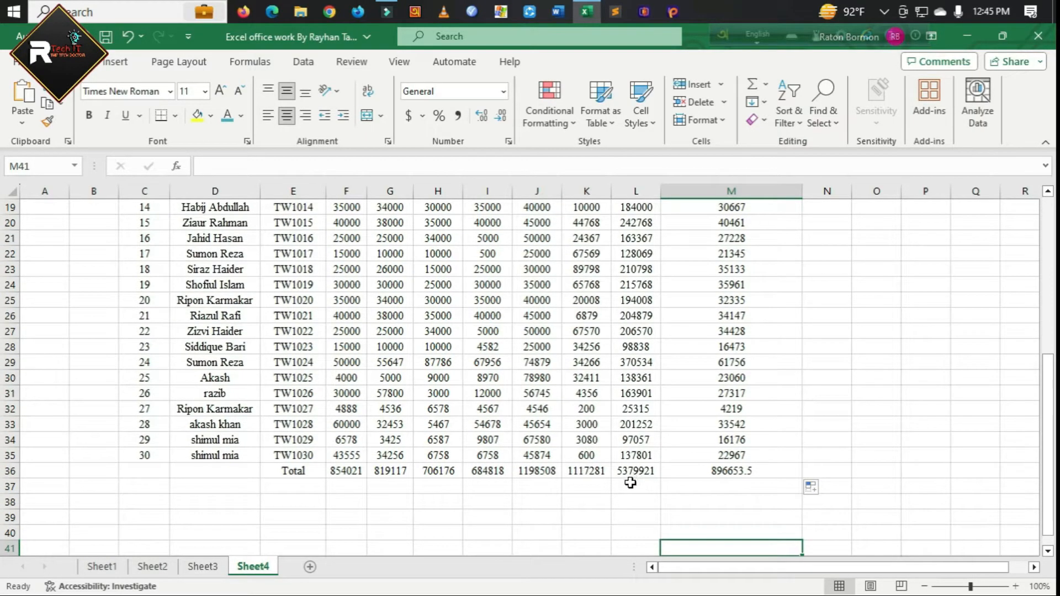
scroll(732, 501, up, 4)
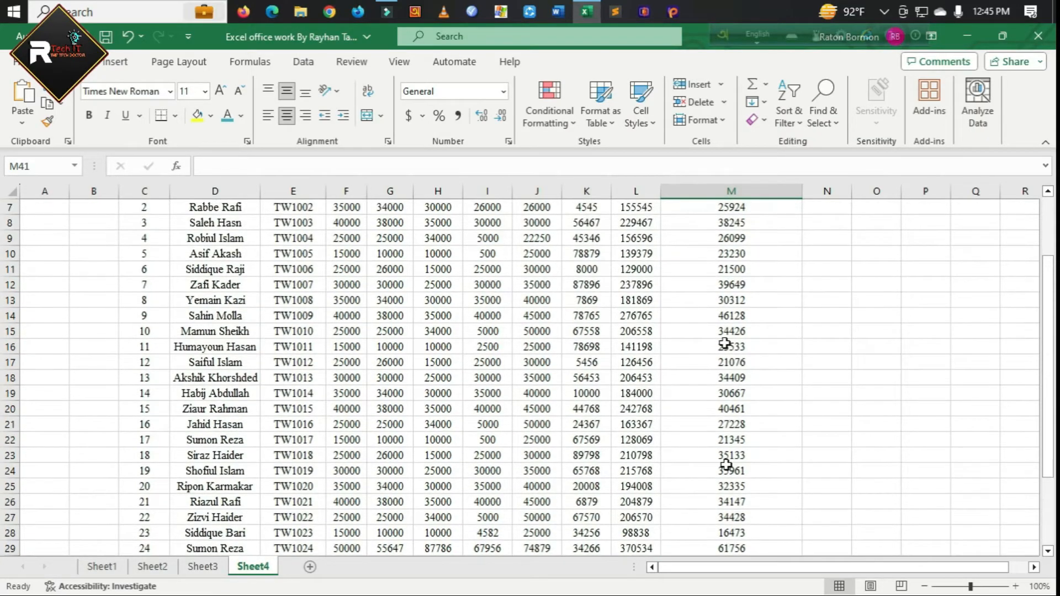
scroll(733, 442, down, 3)
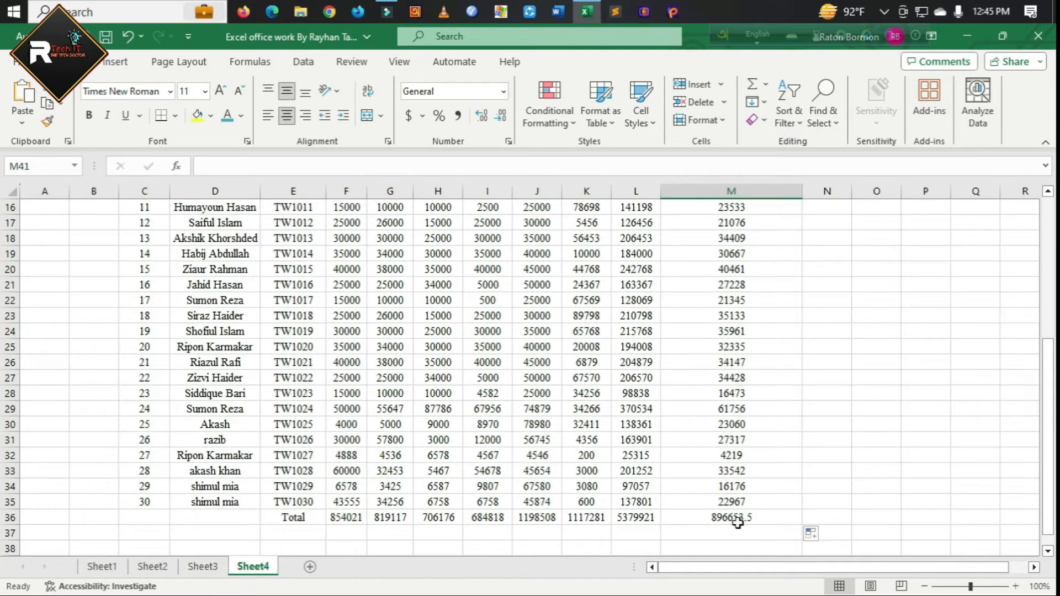
scroll(737, 527, up, 5)
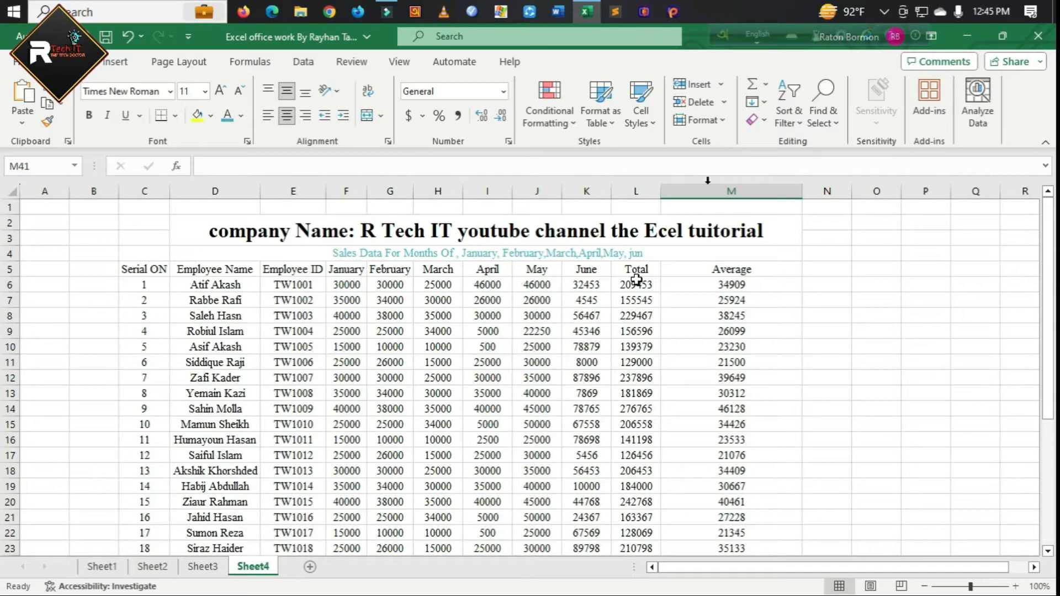
click(895, 365)
scroll(861, 452, down, 1)
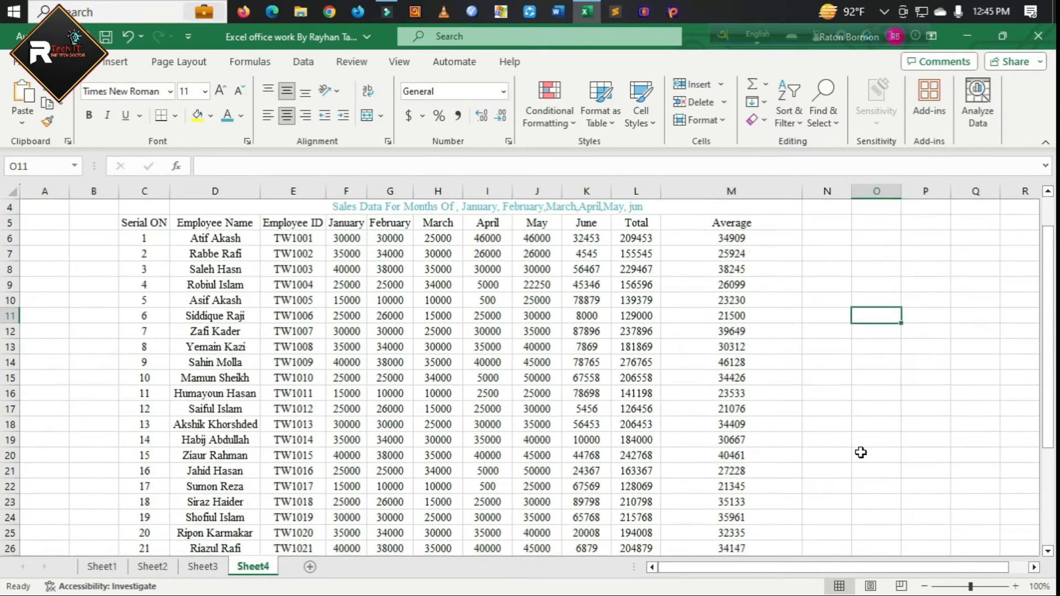
scroll(864, 496, up, 1)
scroll(599, 426, down, 1)
scroll(863, 496, up, 1)
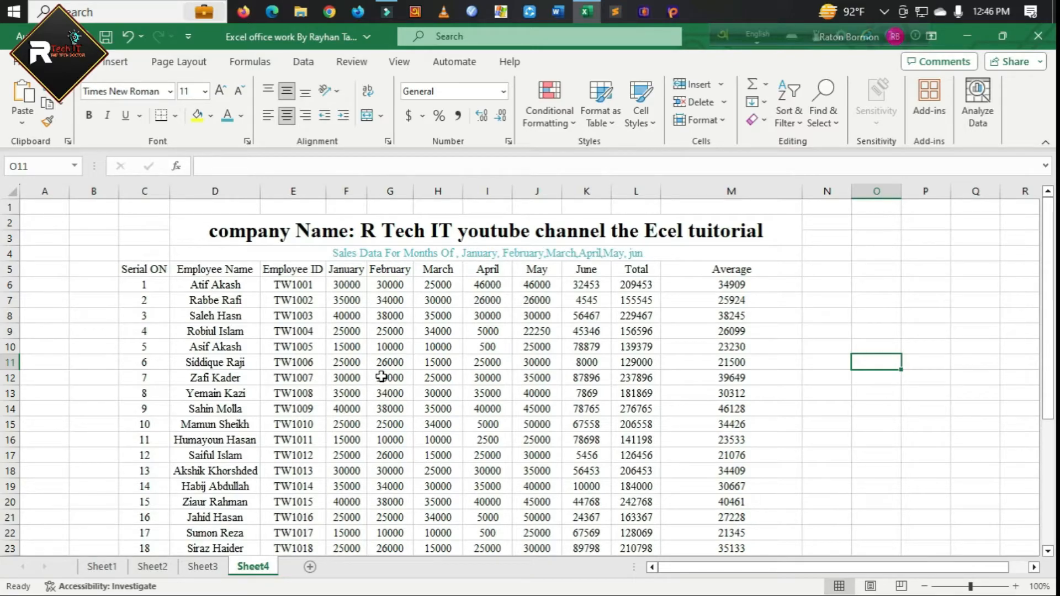
click(388, 348)
key(Right)
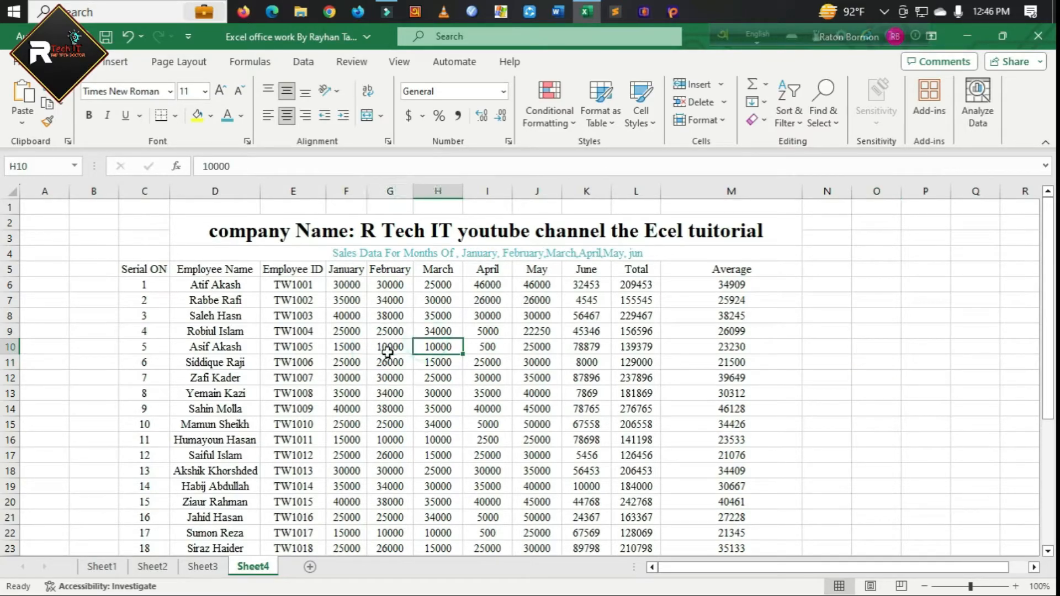
click(455, 378)
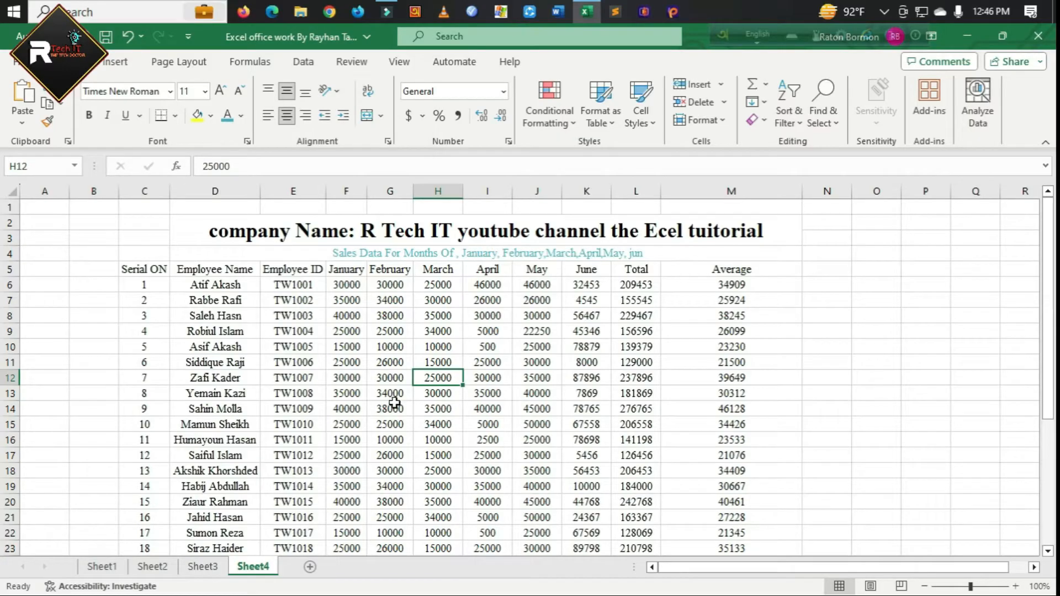
click(389, 436)
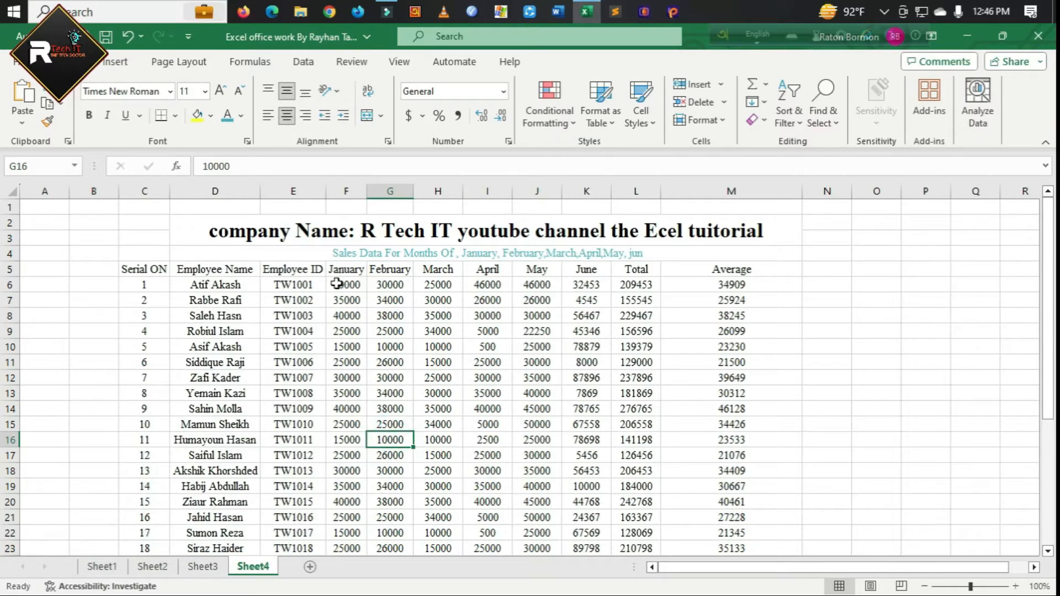
- Highlight January to June sales in F6:K35 that are less than 20000 using Light Red Fill with Dark Red Text
drag(334, 285, 577, 519)
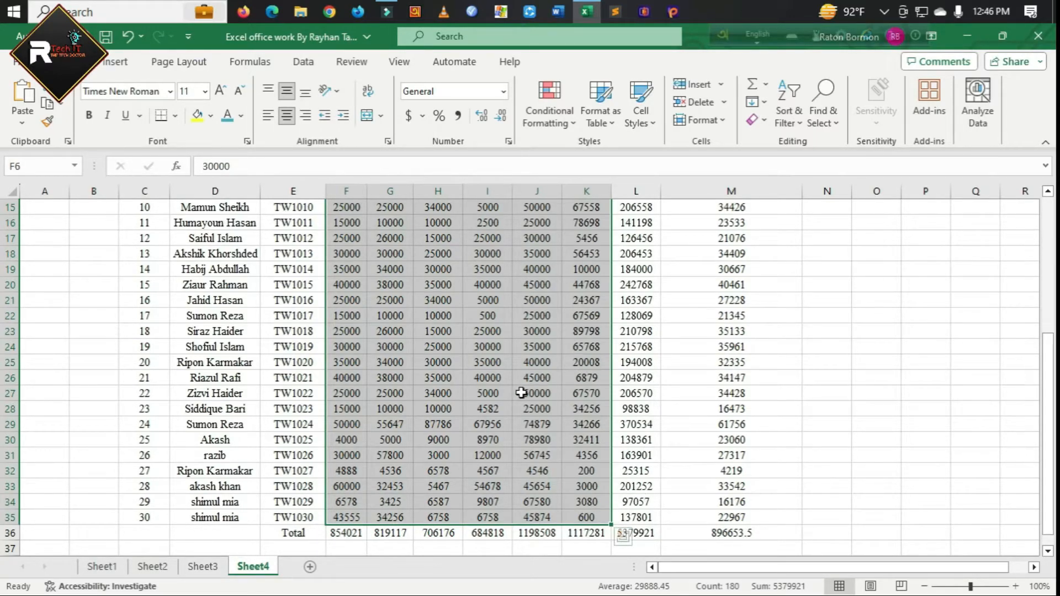
scroll(521, 396, up, 2)
scroll(522, 396, up, 3)
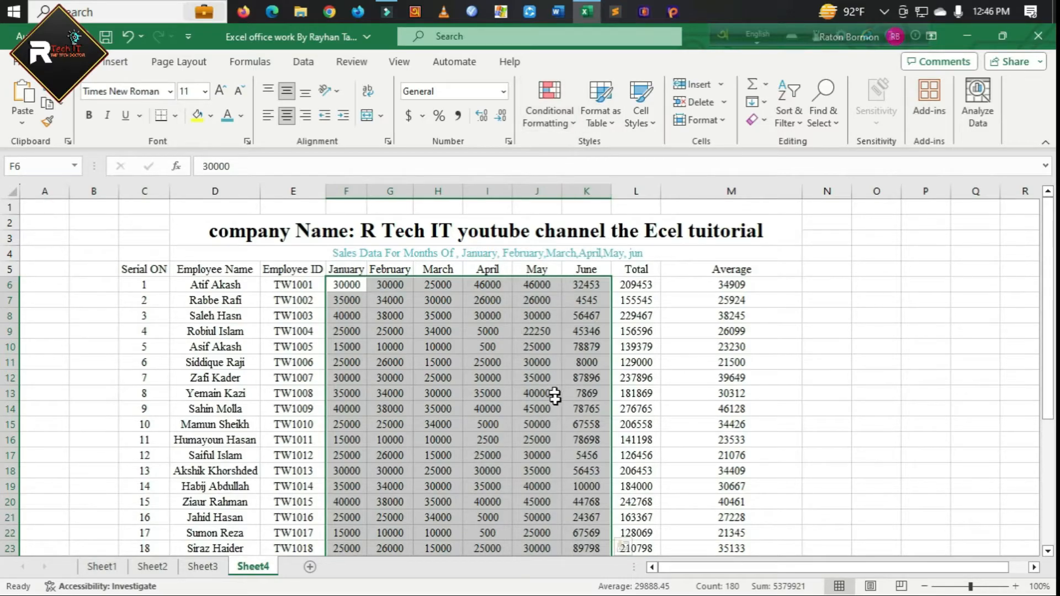
click(571, 124)
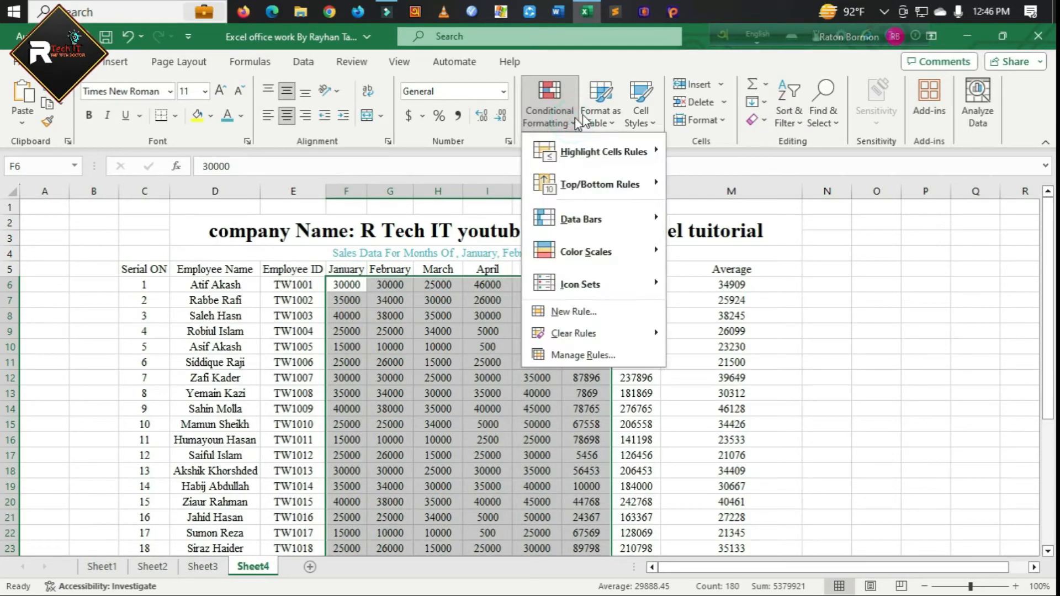
mouse_move(621, 160)
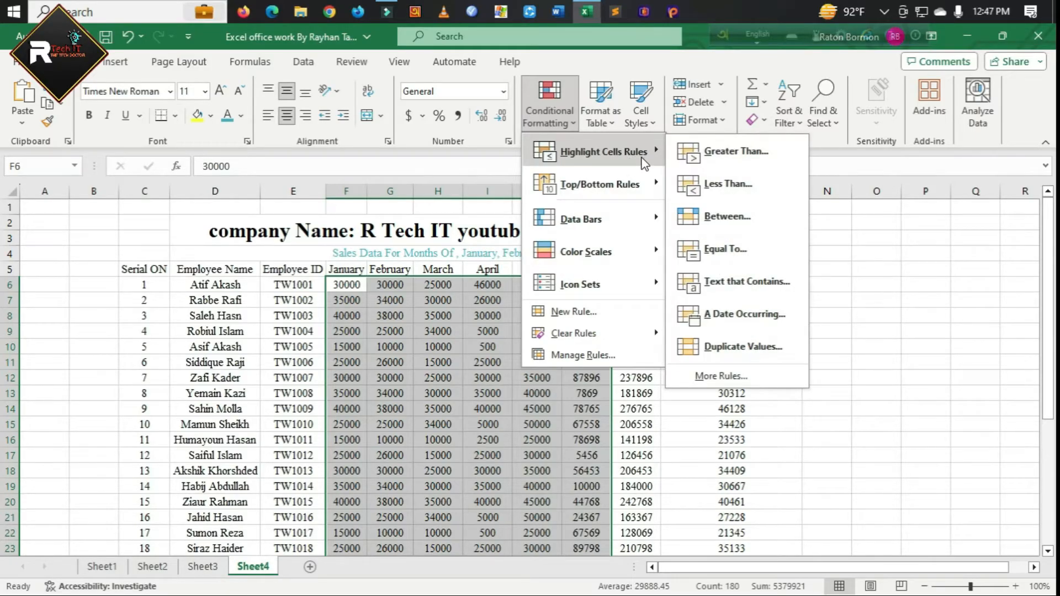
click(726, 188)
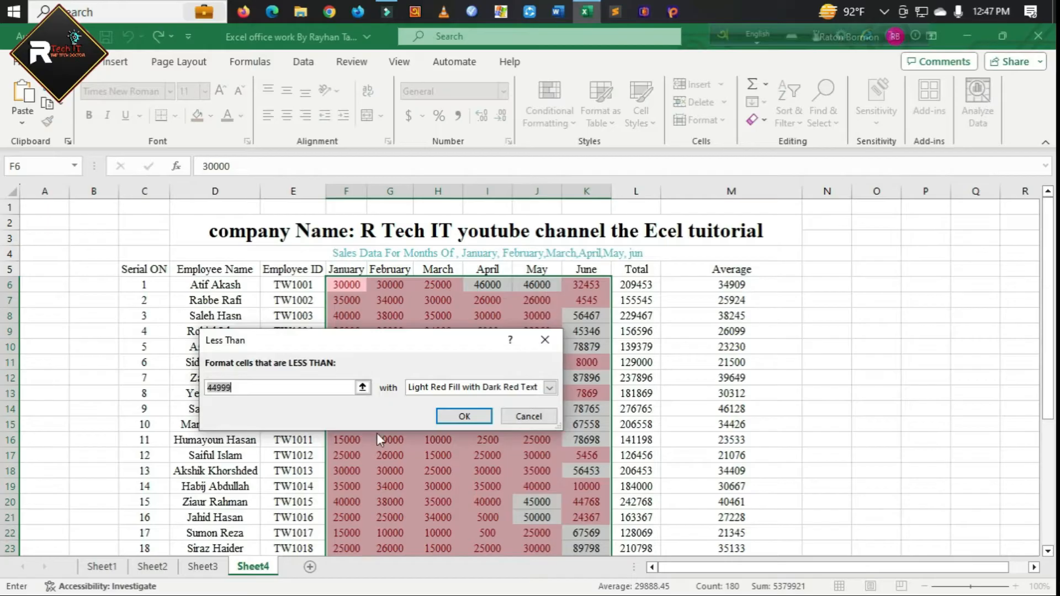
double_click(269, 390)
text(20)
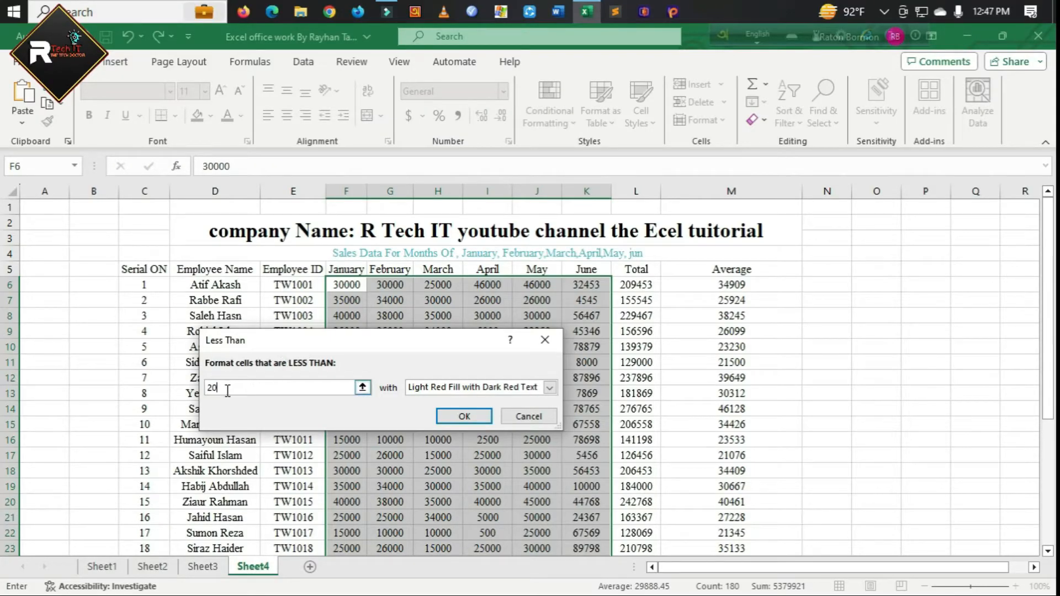
text(0)
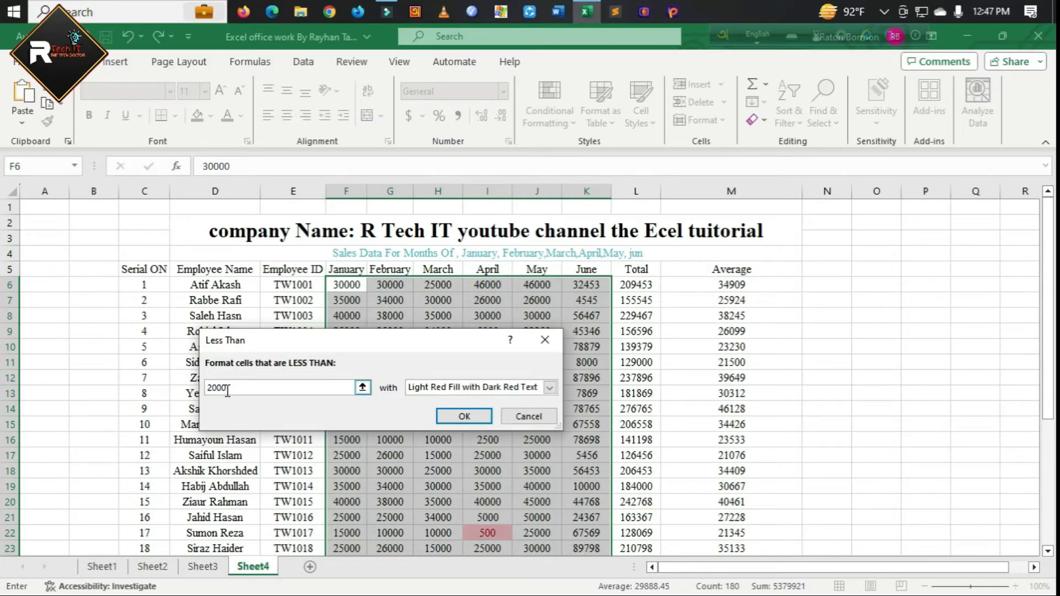
text(0)
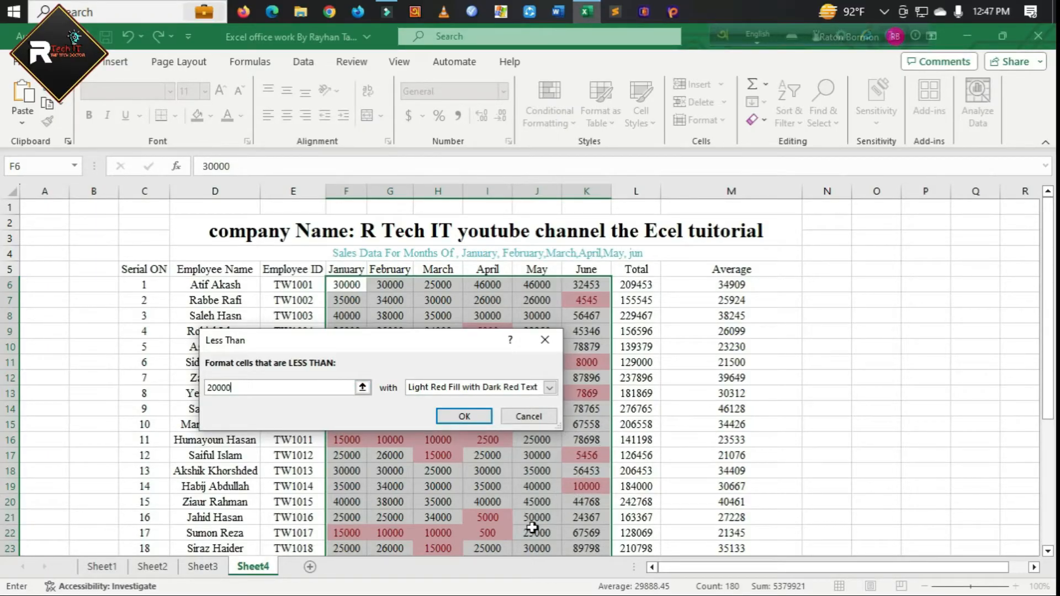
click(464, 416)
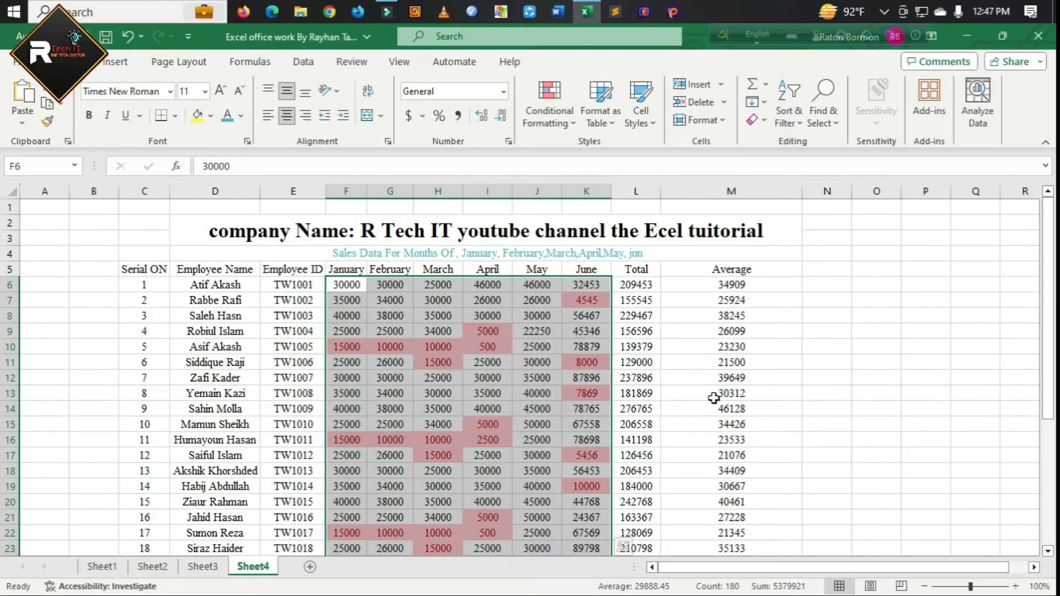
- Set up a Greater Than highlight rule for the sales in F6:K35 with a threshold of 35000
scroll(599, 398, down, 1)
scroll(599, 398, down, 5)
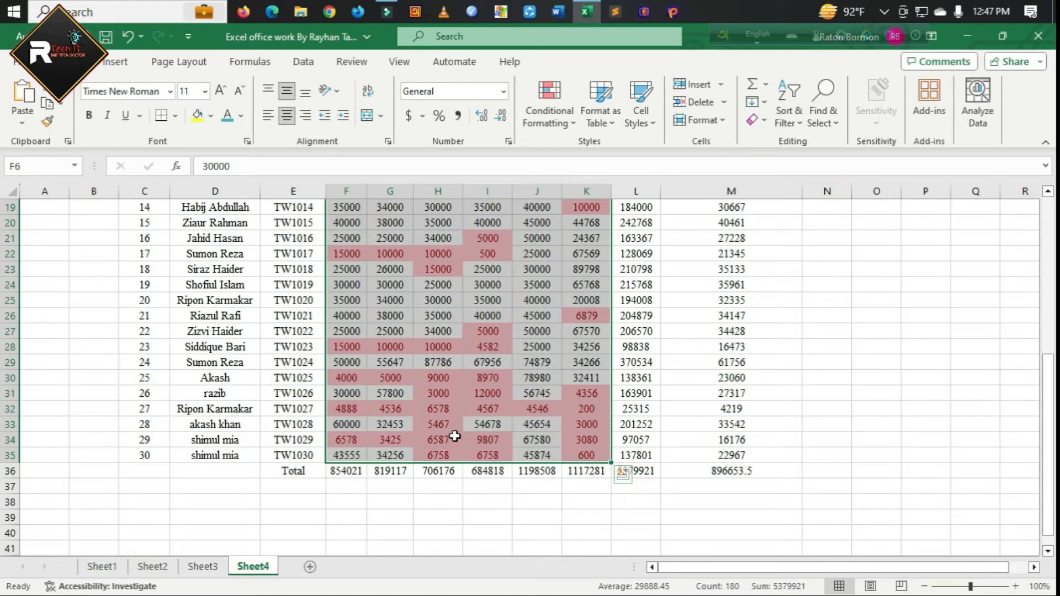
scroll(455, 435, up, 3)
scroll(484, 387, up, 4)
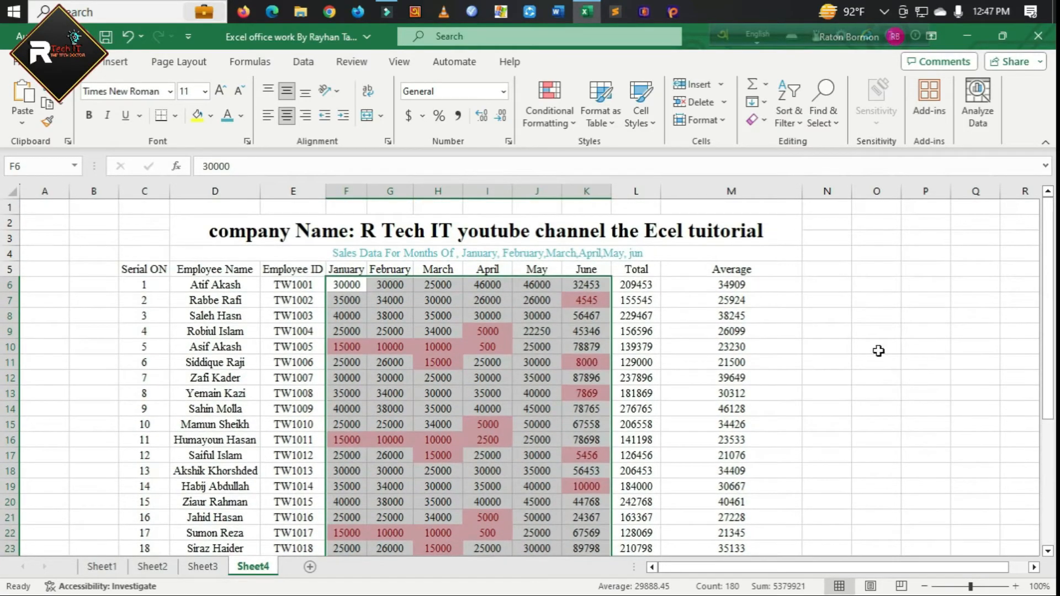
click(877, 363)
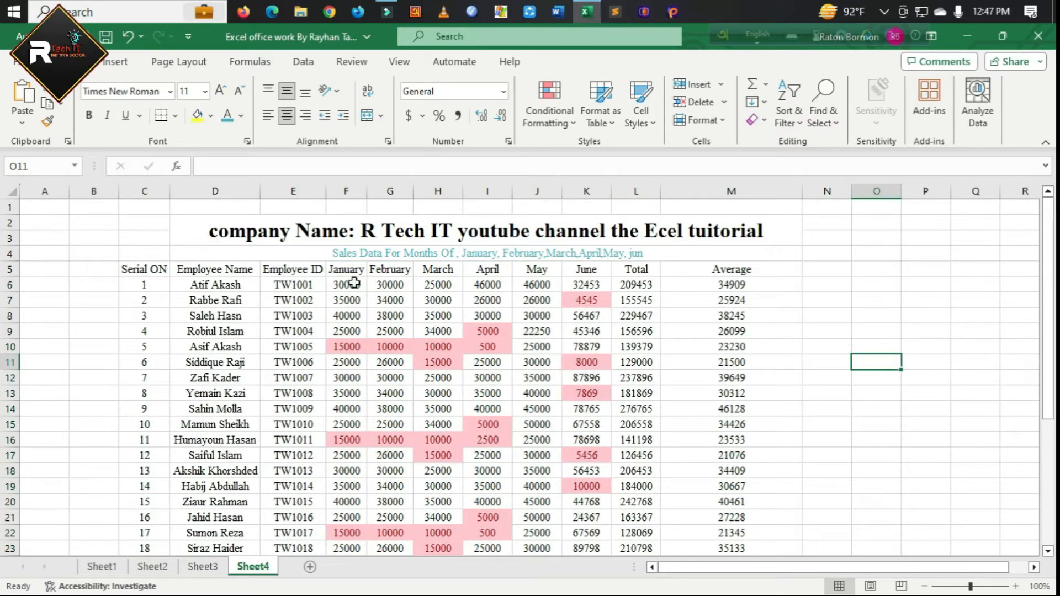
drag(353, 283, 608, 504)
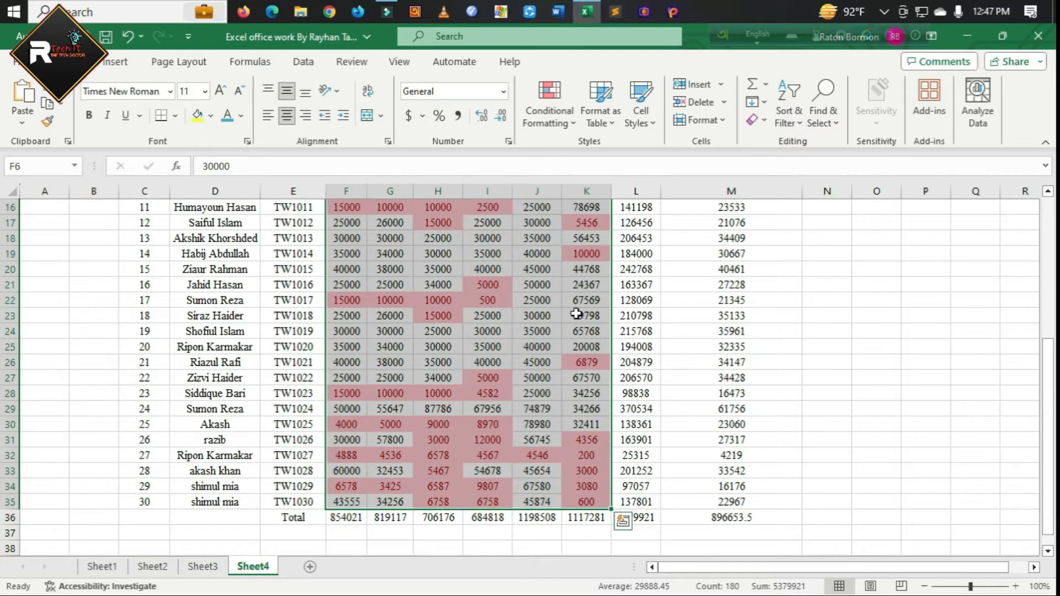
click(576, 118)
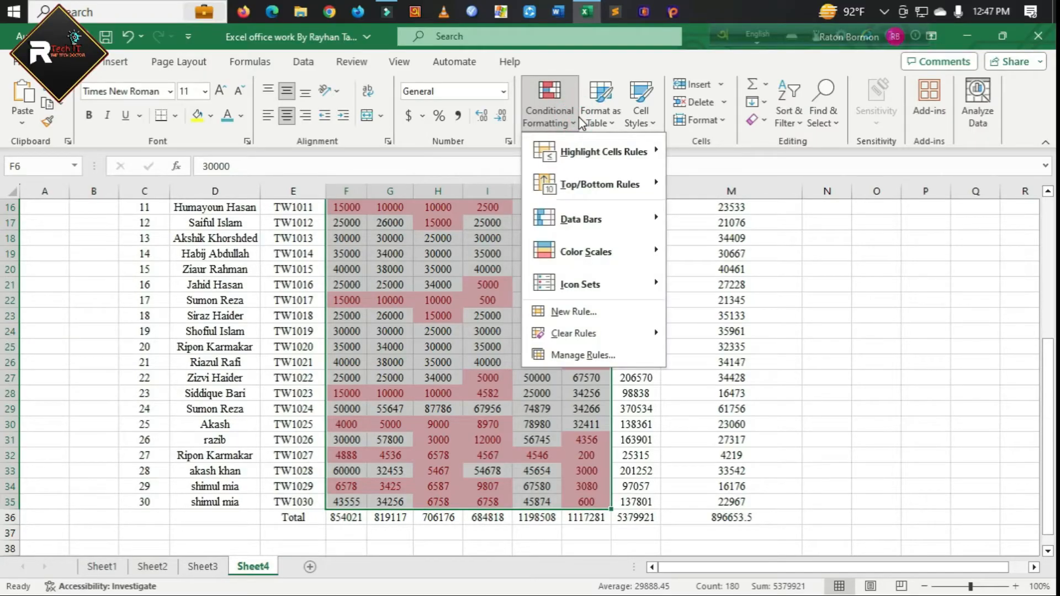
mouse_move(573, 158)
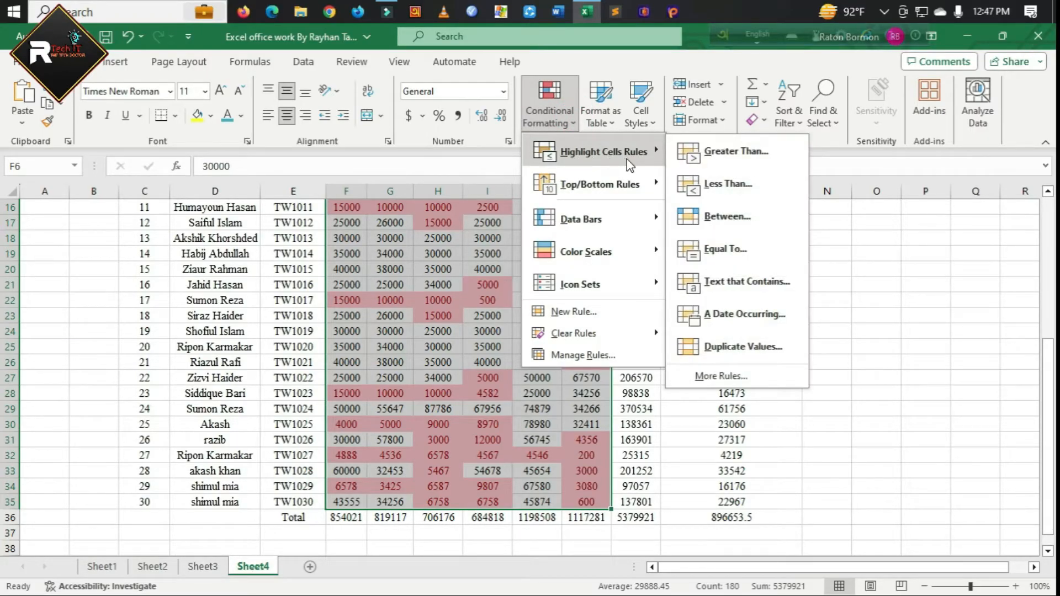
click(764, 165)
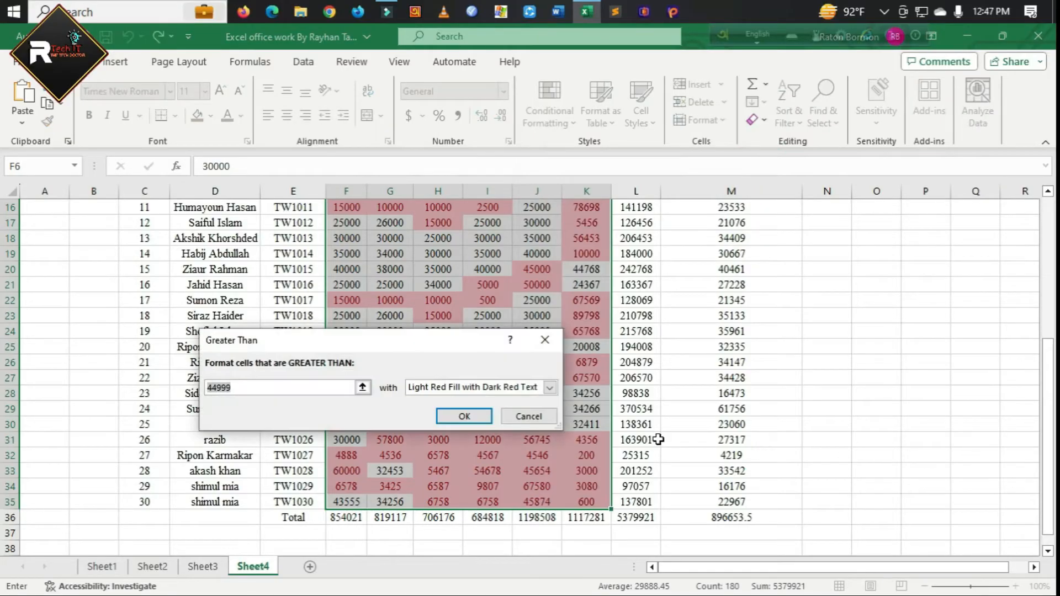
click(247, 388)
double_click(246, 387)
text(300)
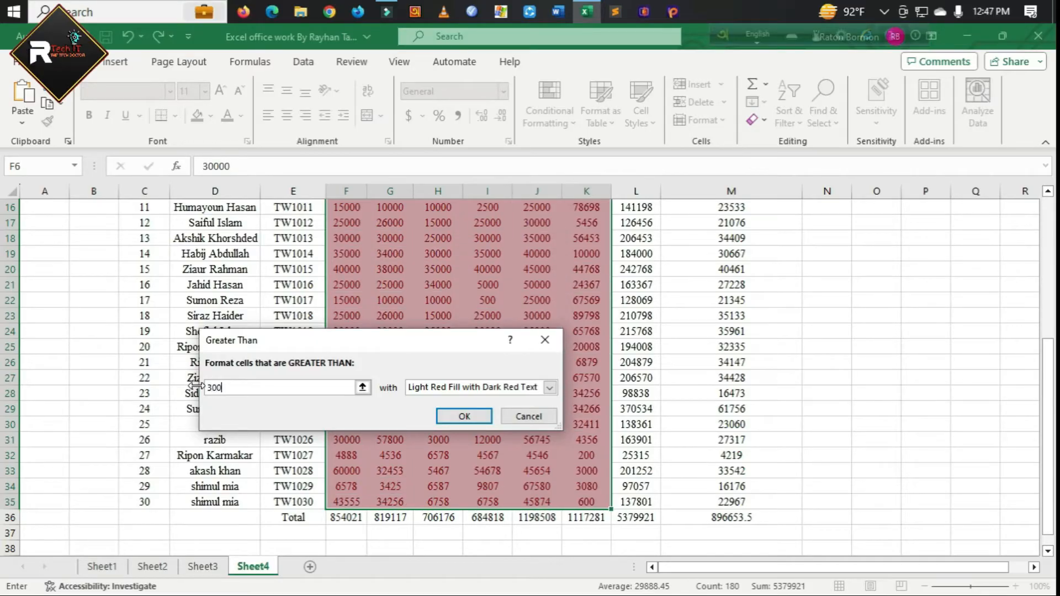
text(00)
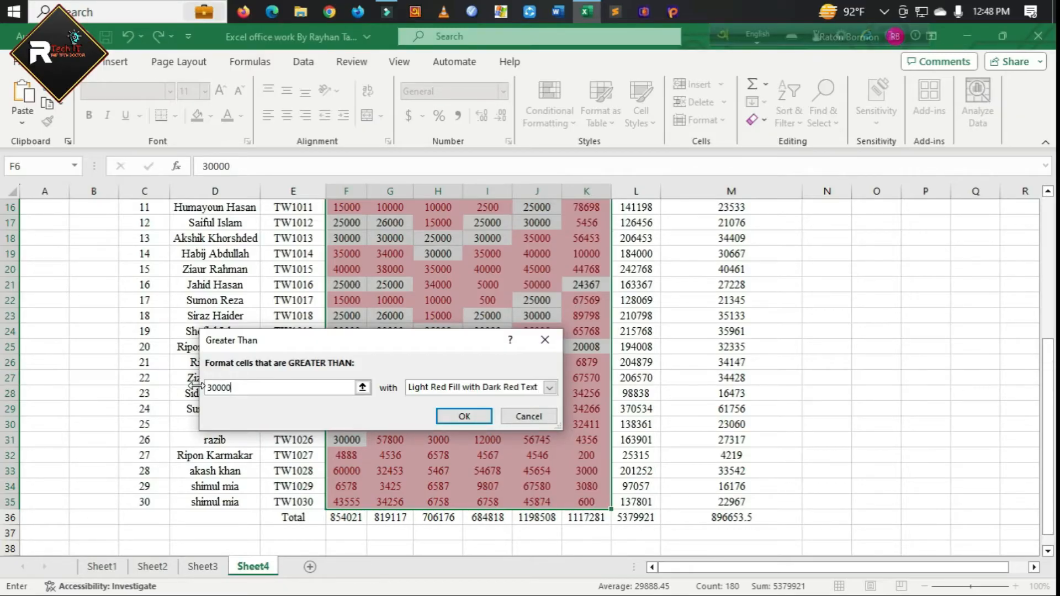
key(BackSpace)
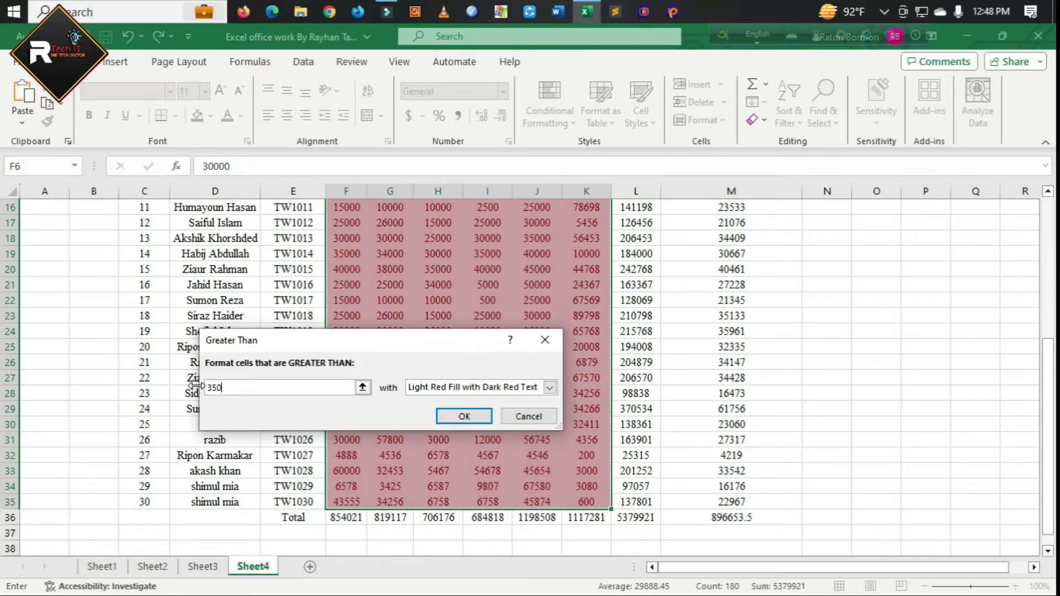
text(00)
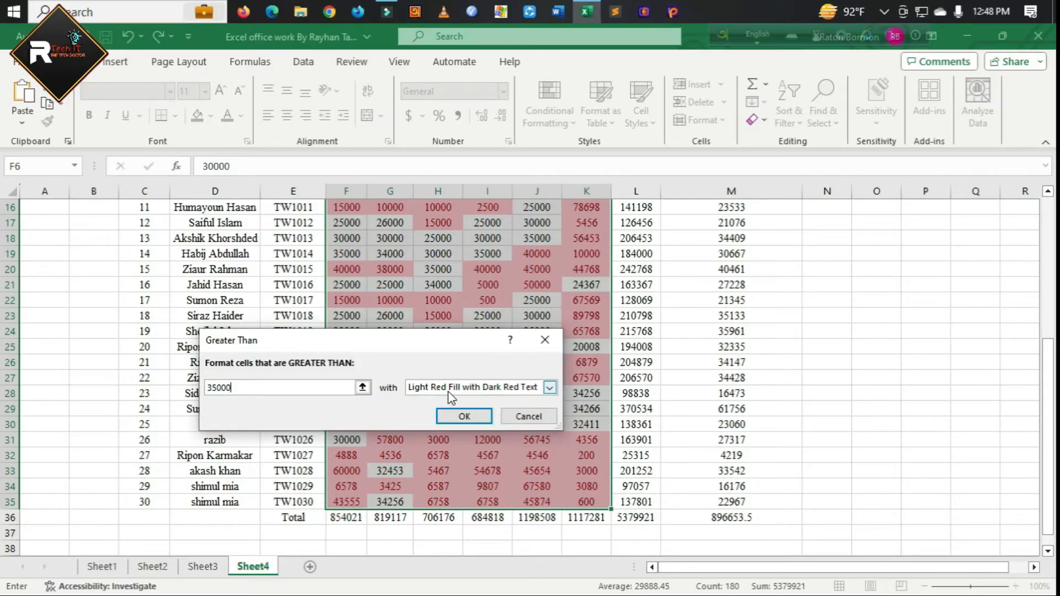
- Give the Greater Than rule a custom format with a solid green fill and apply it
click(548, 388)
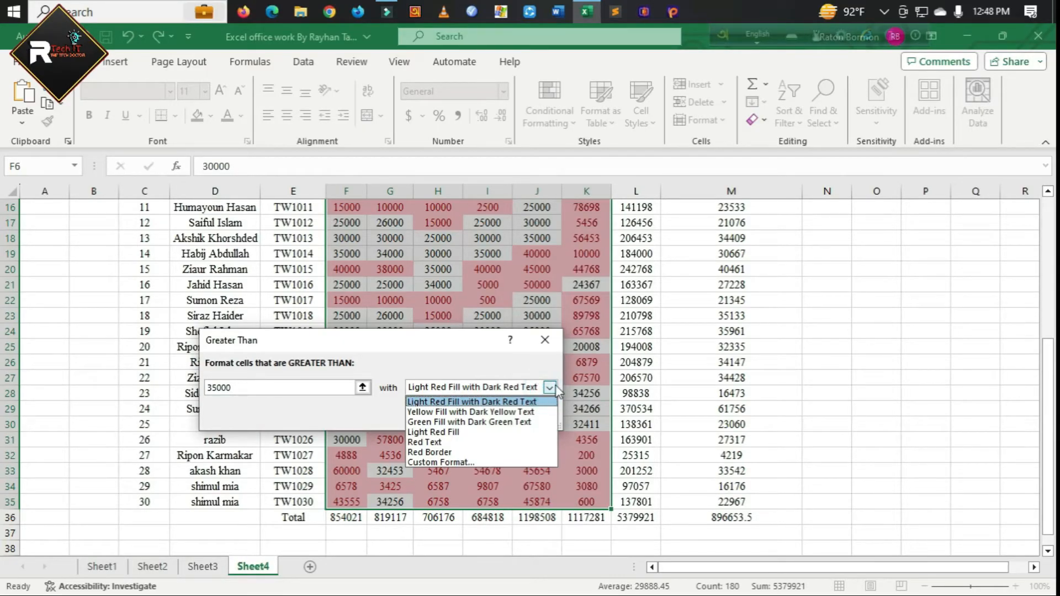
click(483, 463)
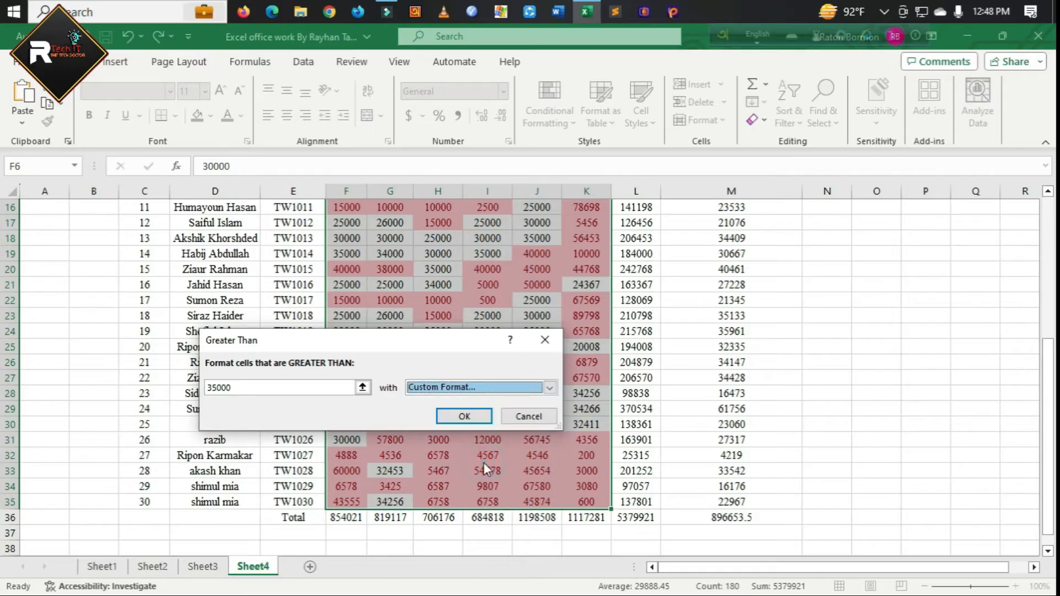
click(336, 215)
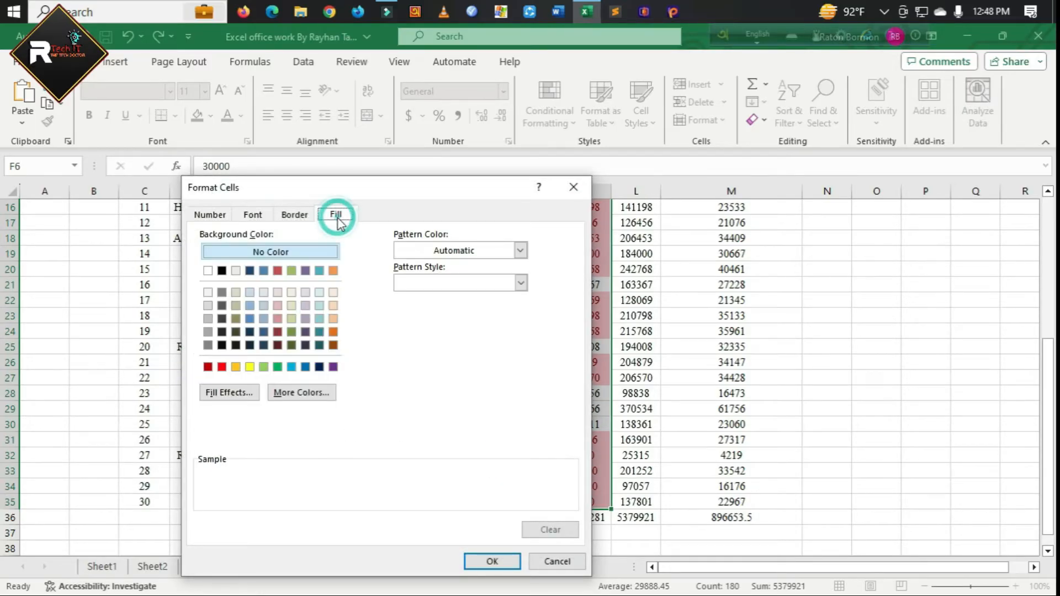
click(276, 368)
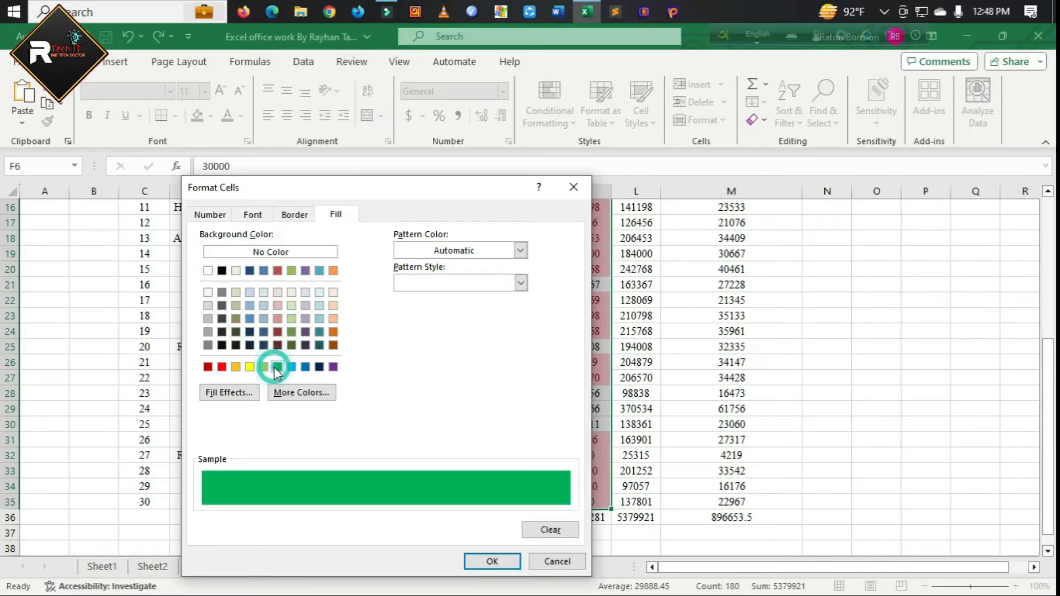
click(486, 561)
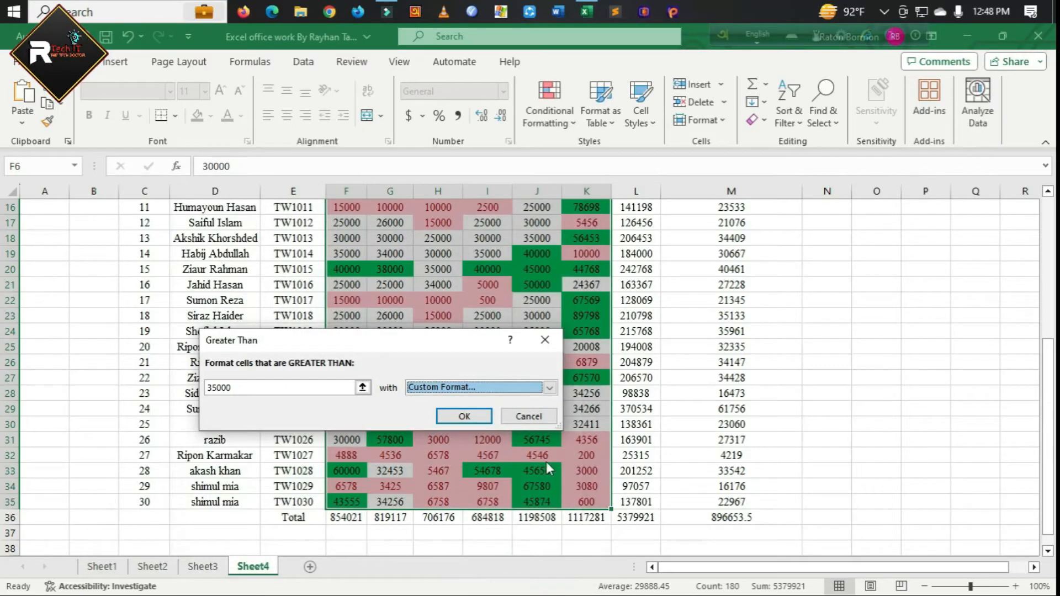
click(482, 422)
click(903, 408)
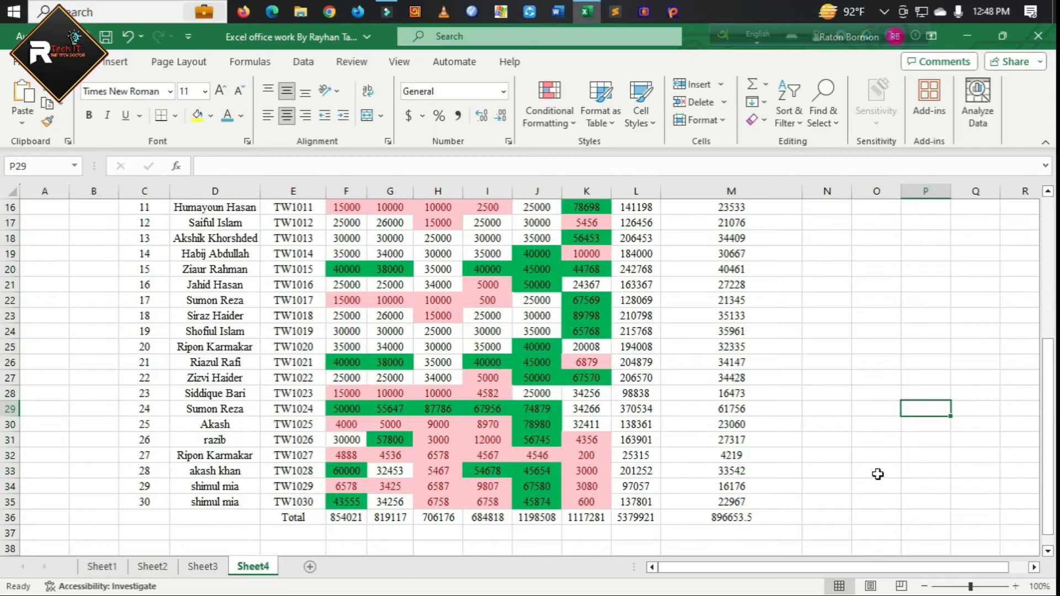
- Review the red and green highlighting across all employees' January to June sales
scroll(876, 474, up, 5)
scroll(875, 474, down, 5)
scroll(536, 491, up, 5)
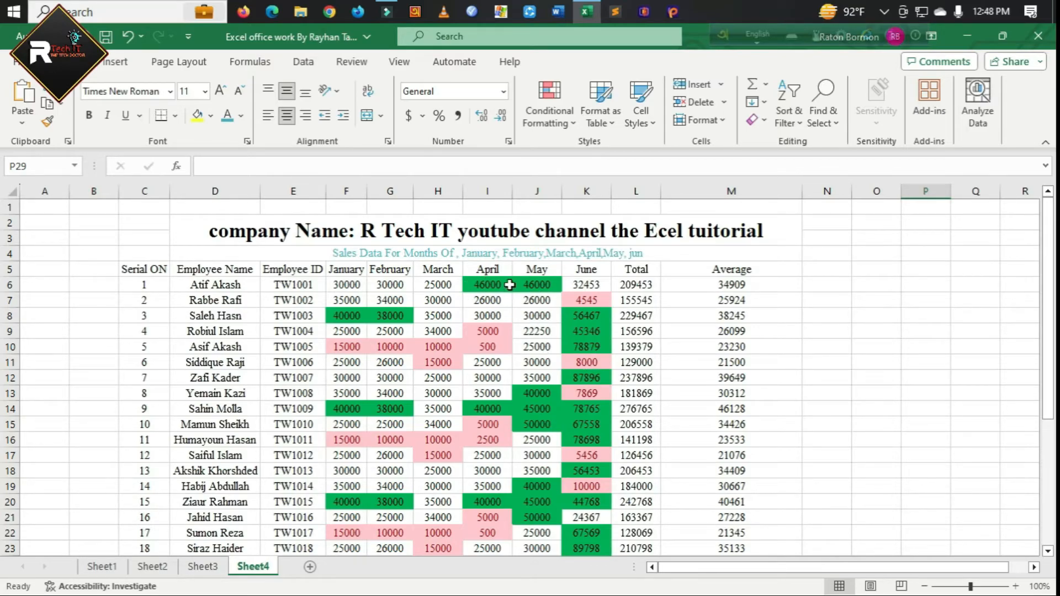
scroll(572, 418, down, 1)
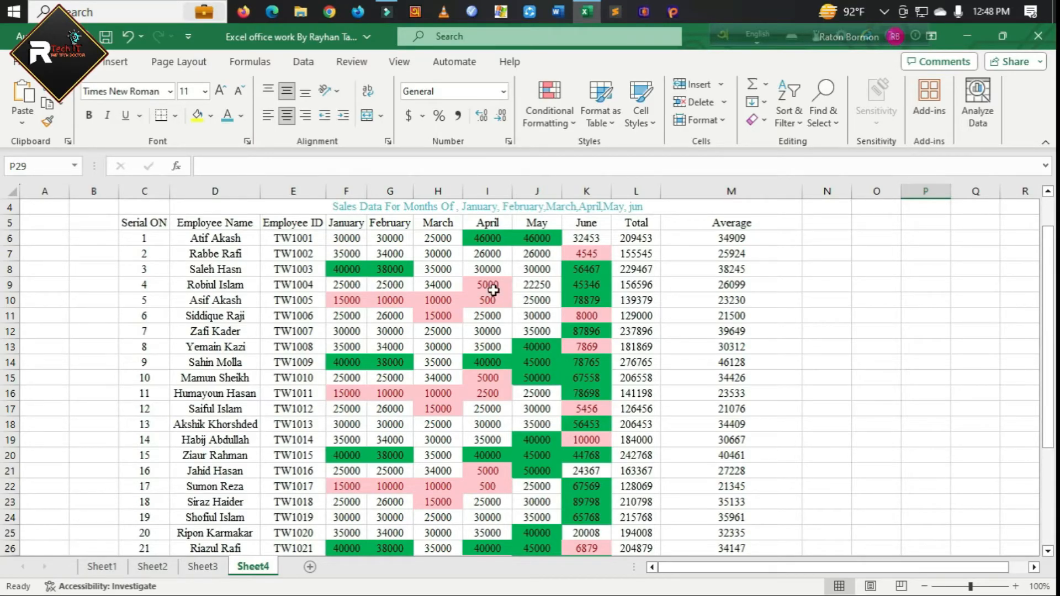
scroll(491, 407, down, 6)
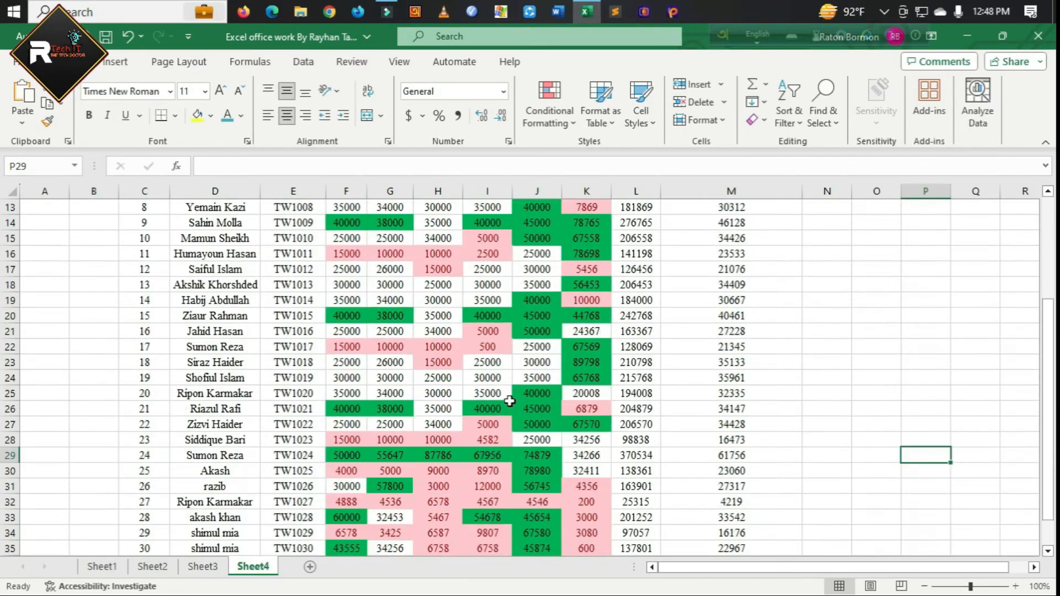
scroll(491, 407, up, 7)
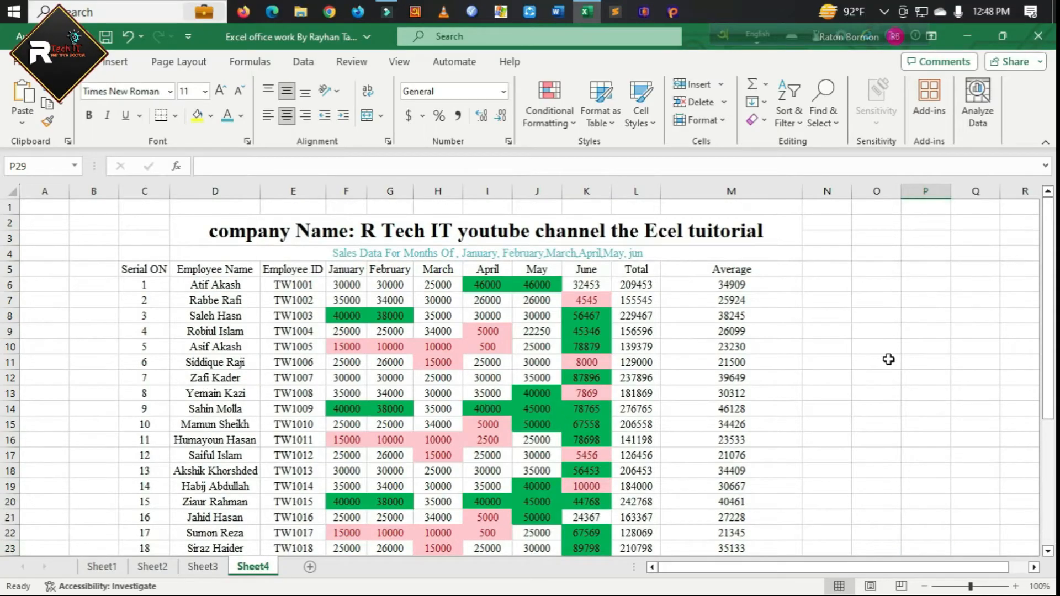
click(875, 331)
click(934, 297)
click(873, 442)
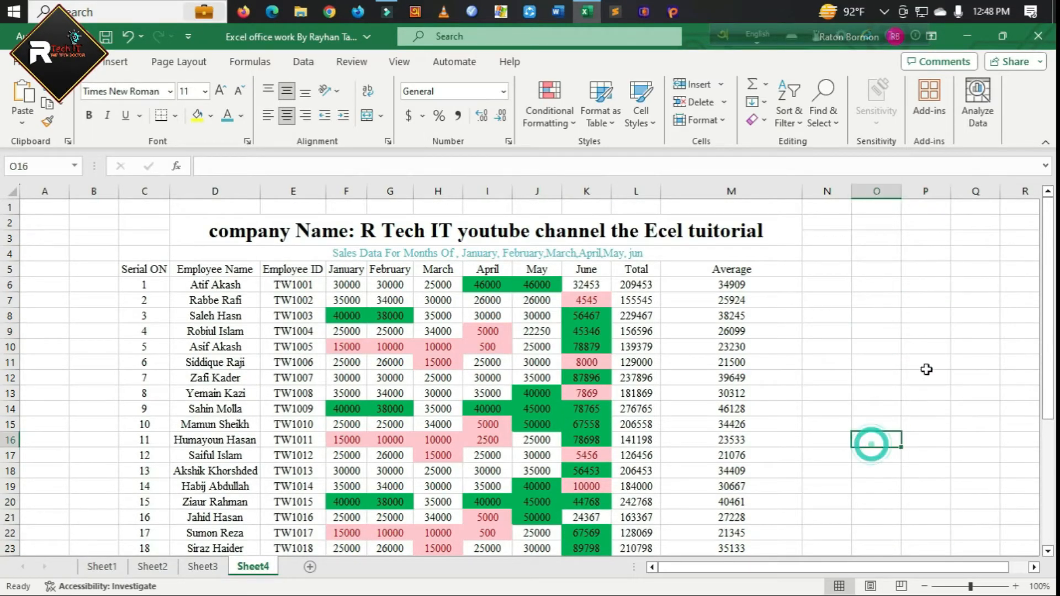
- Format C5:M36 as a table with headers, using the purple Medium style with a solid header row and banded rows
drag(124, 264, 684, 503)
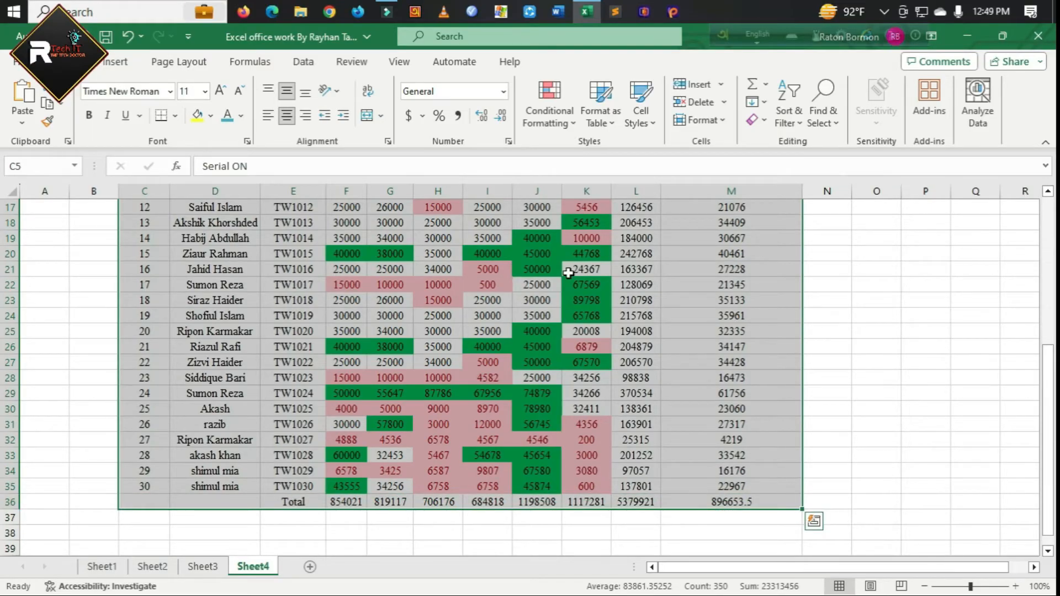
click(612, 119)
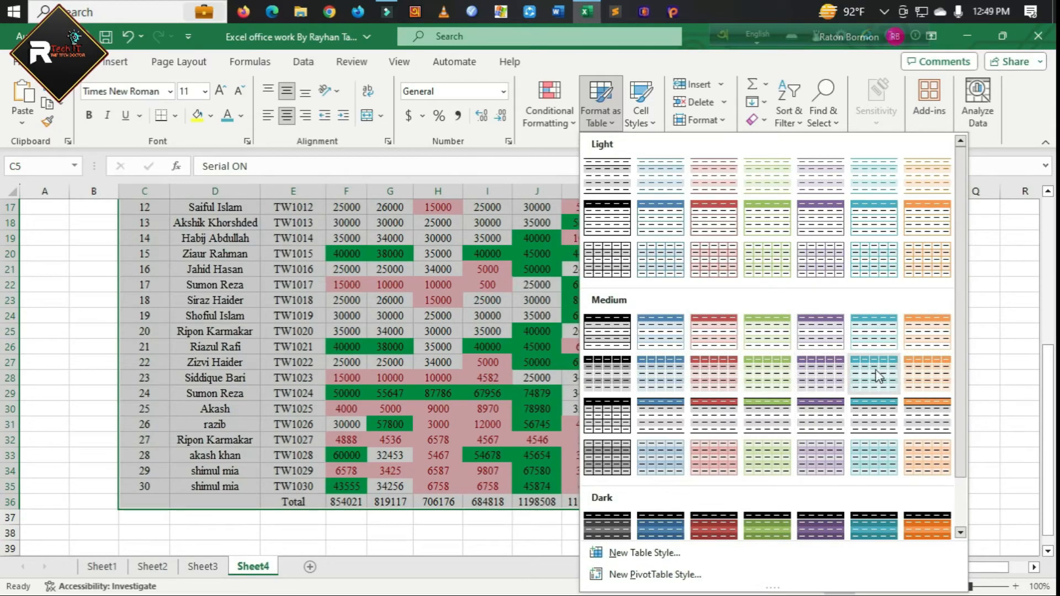
click(815, 372)
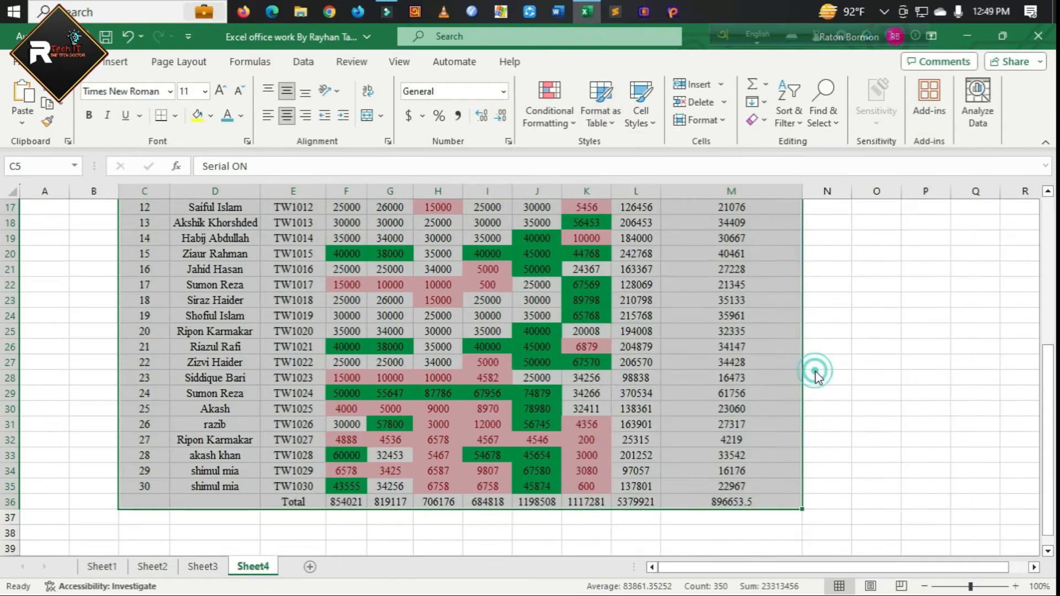
click(346, 417)
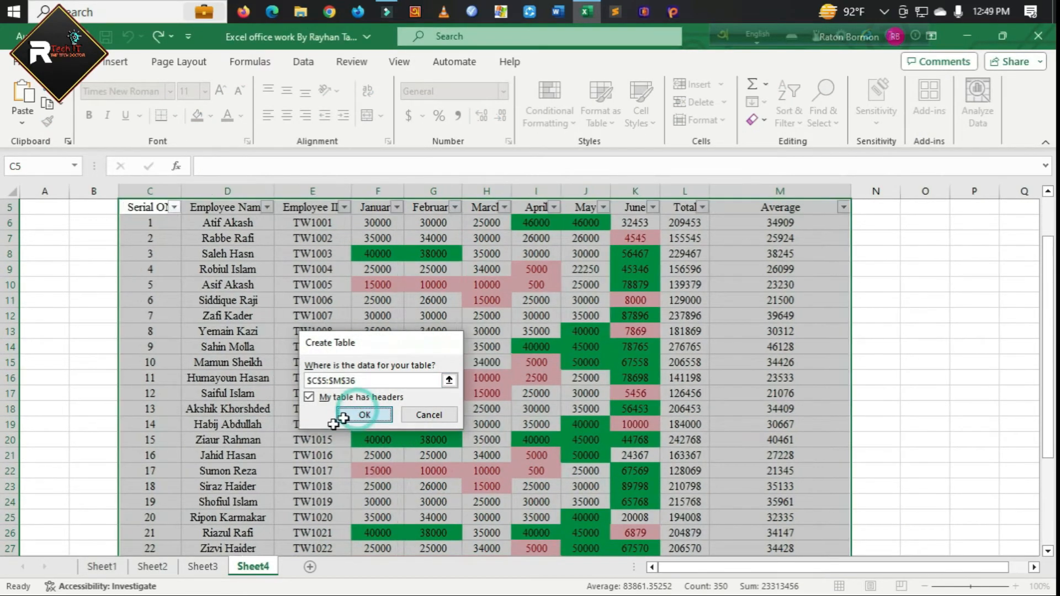
click(992, 343)
scroll(778, 428, up, 2)
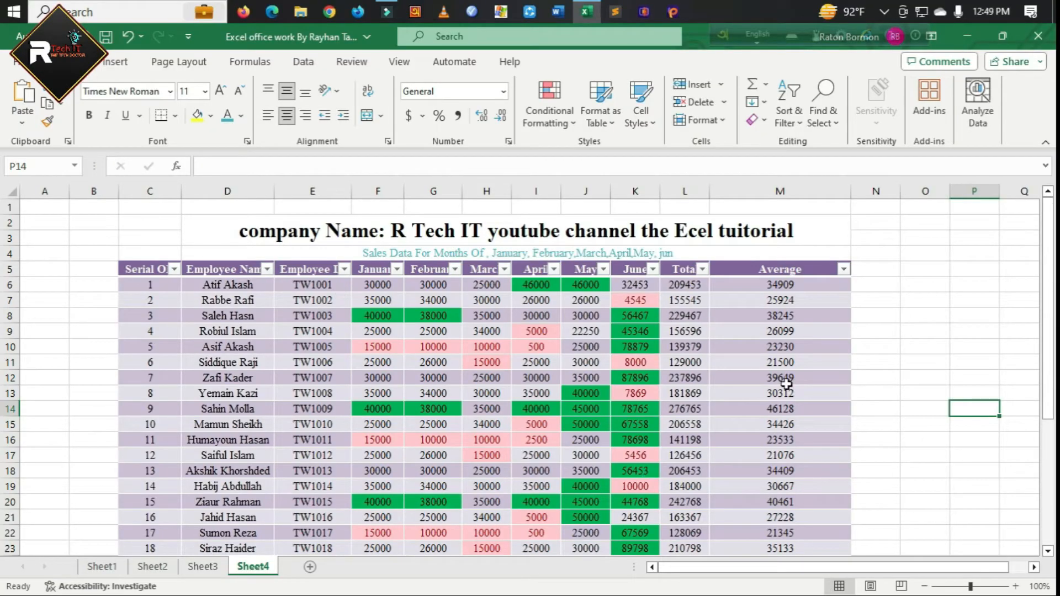
scroll(623, 442, down, 5)
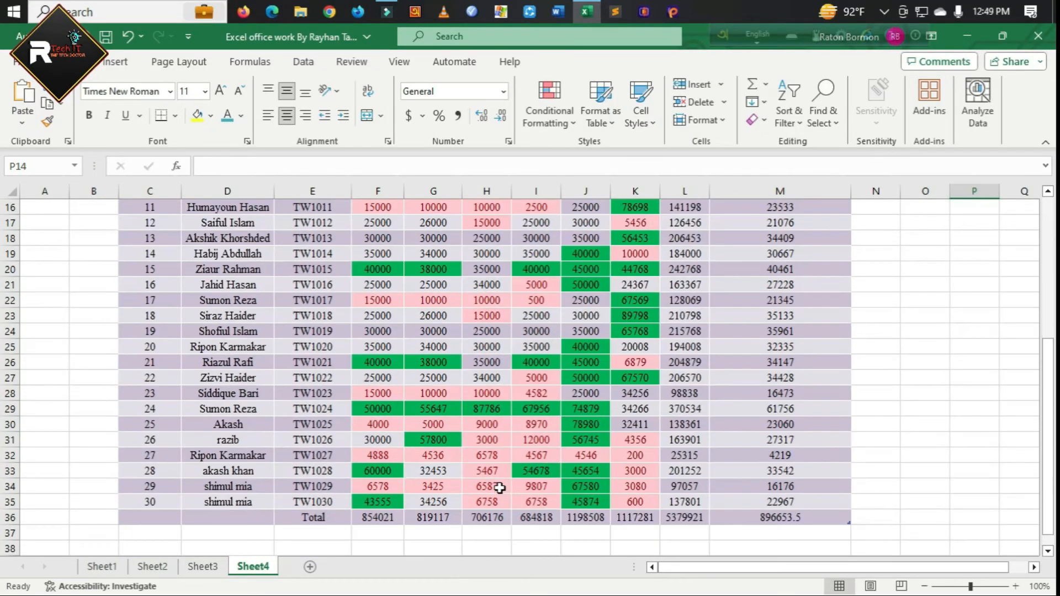
scroll(514, 500, up, 2)
scroll(519, 505, up, 3)
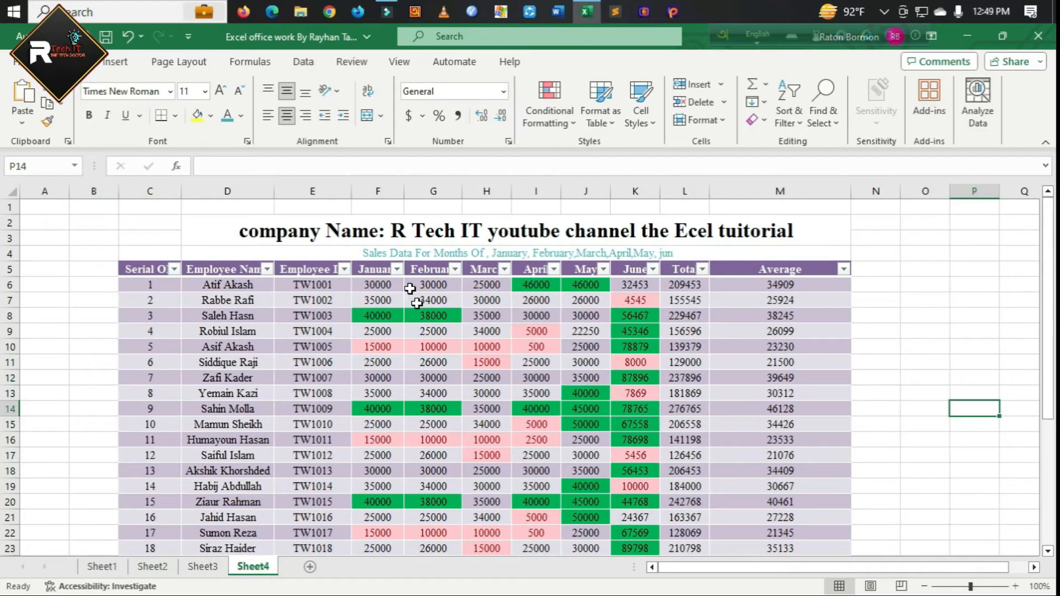
- In the January column's filter, exclude every value from 15000 up to 854021
click(397, 268)
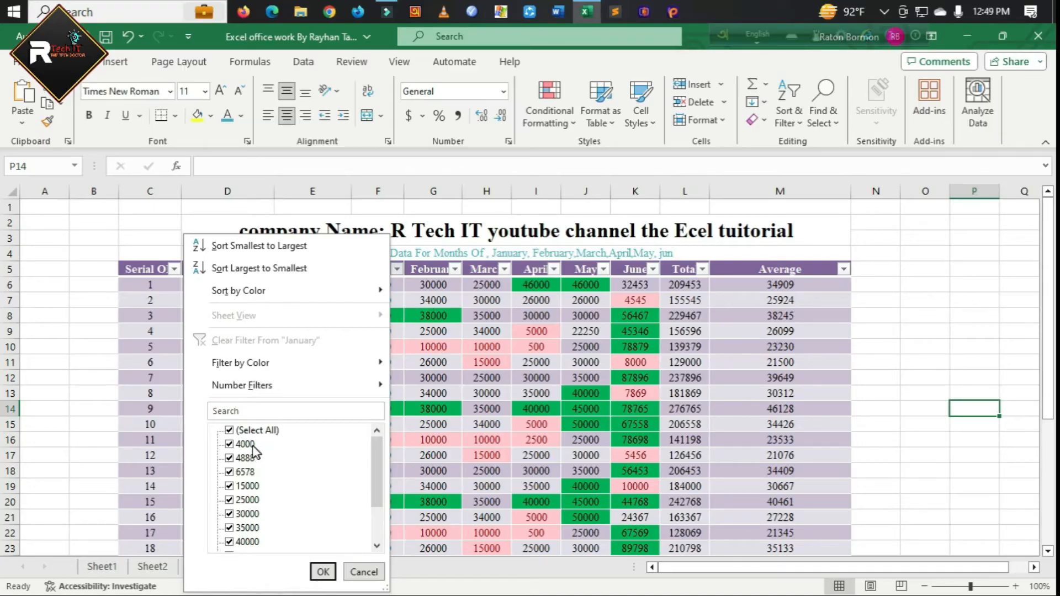
scroll(245, 529, down, 2)
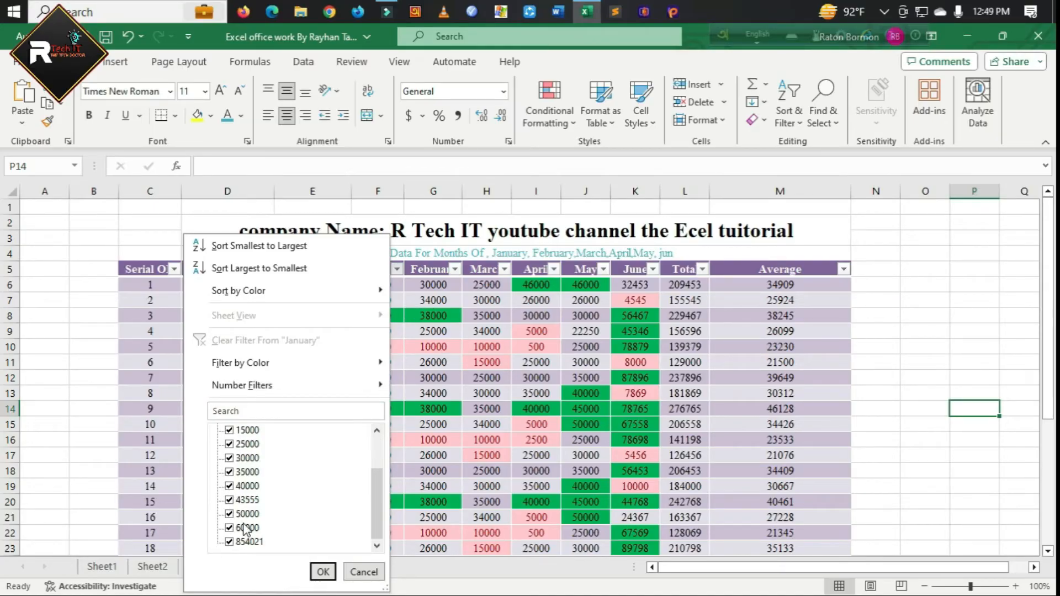
click(230, 543)
click(229, 528)
click(229, 514)
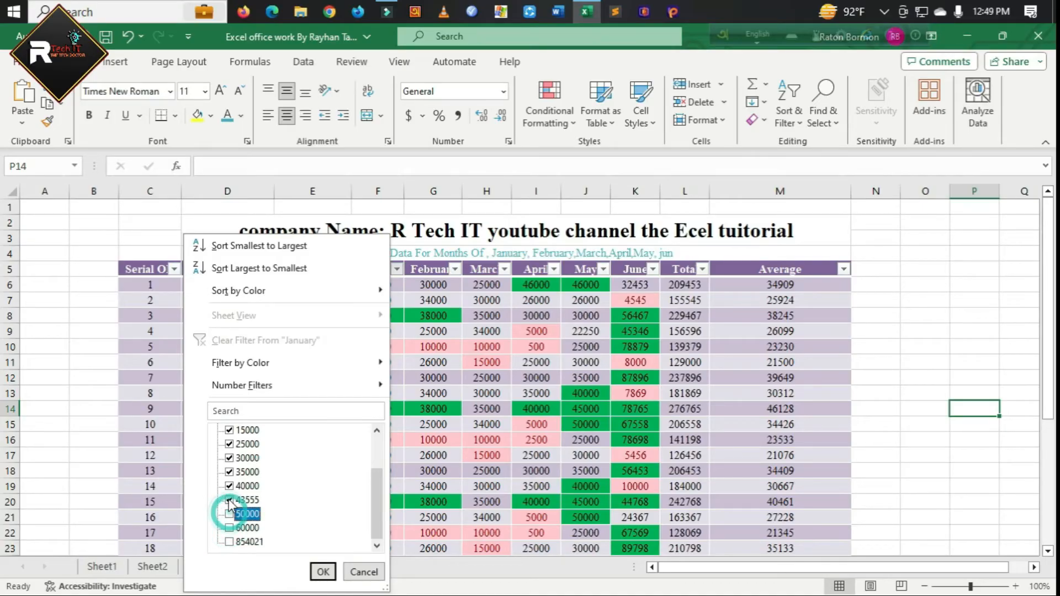
click(229, 486)
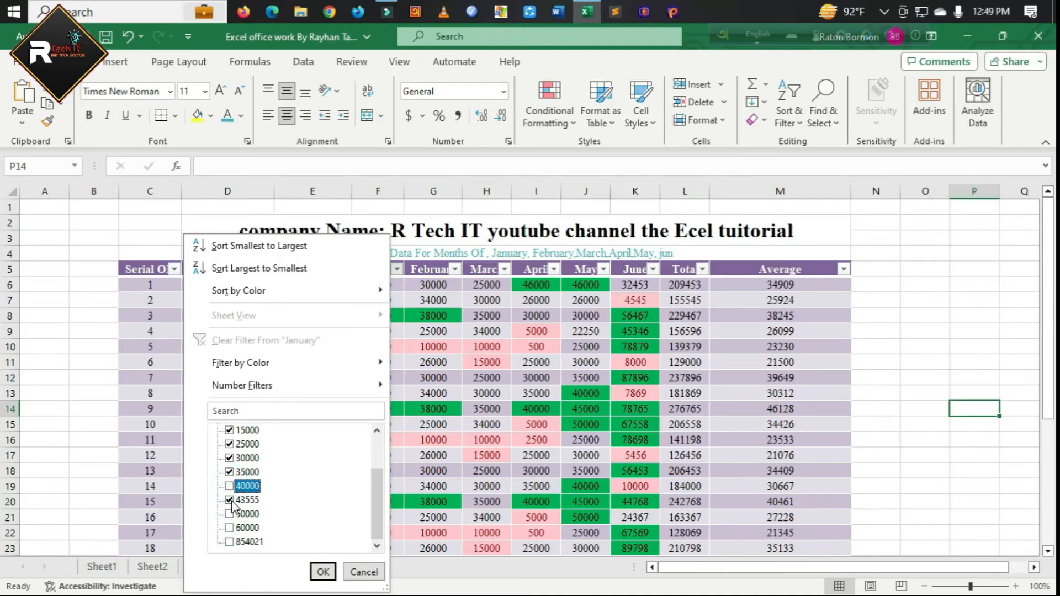
click(229, 500)
click(229, 472)
click(229, 458)
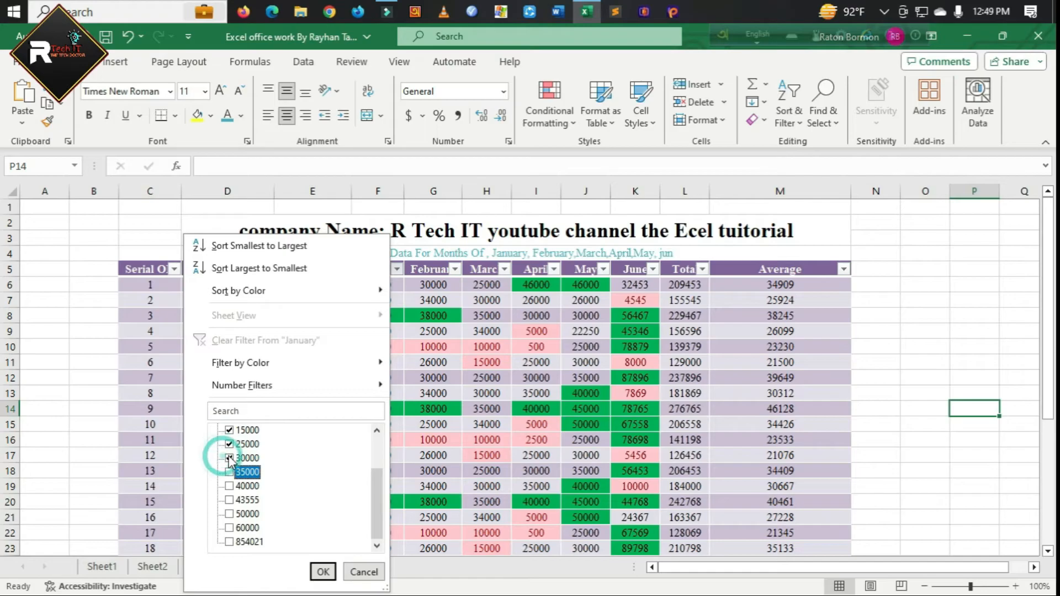
click(229, 444)
click(229, 430)
scroll(254, 480, up, 1)
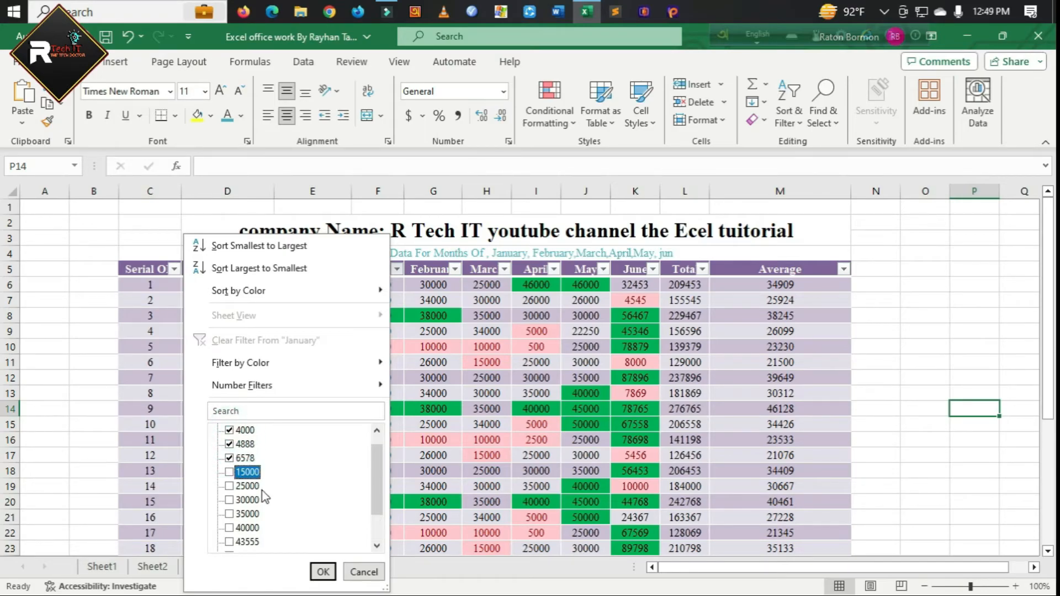
- Exclude 6578 and 4888 as well, and apply the January filter with only 4000 selected
click(229, 458)
click(229, 444)
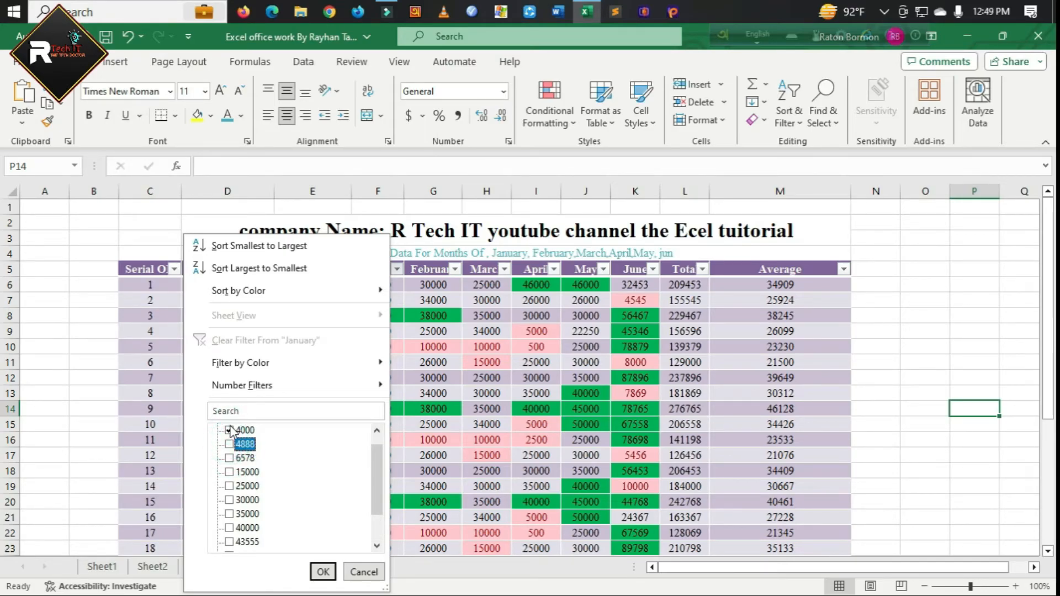
click(229, 430)
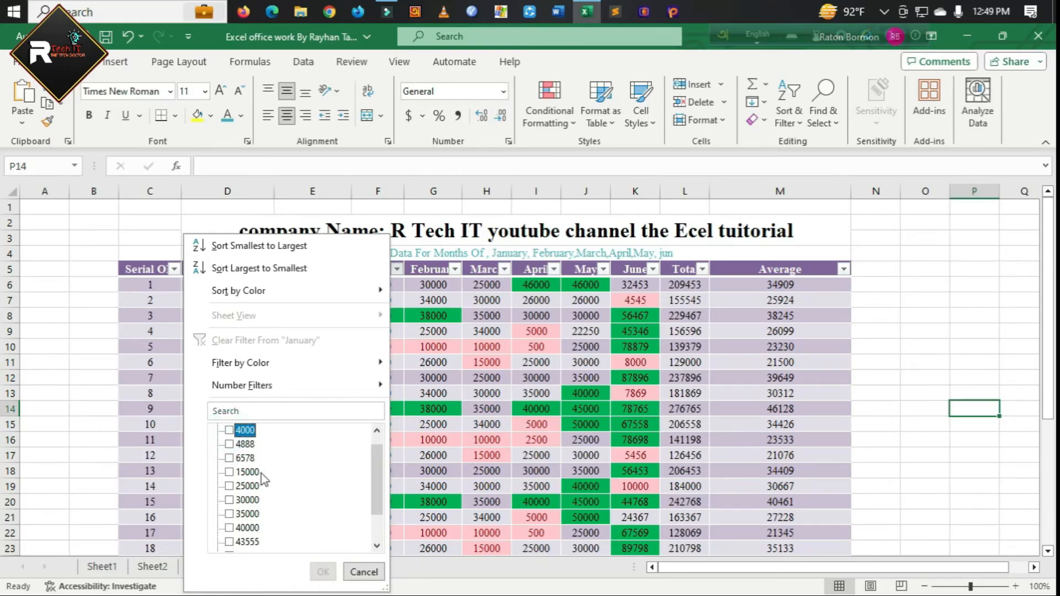
scroll(261, 473, up, 1)
click(236, 445)
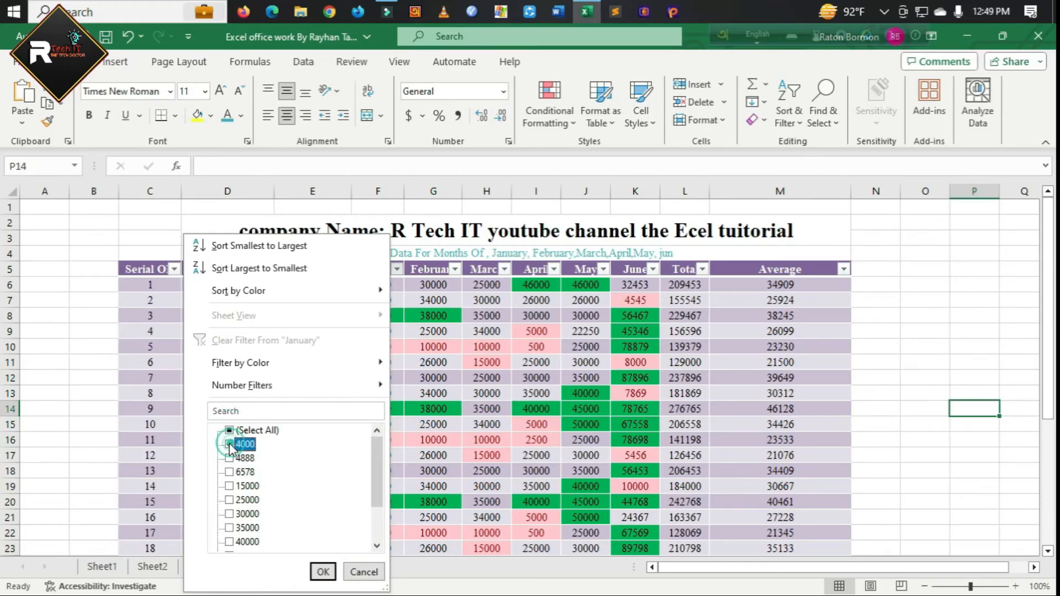
click(323, 572)
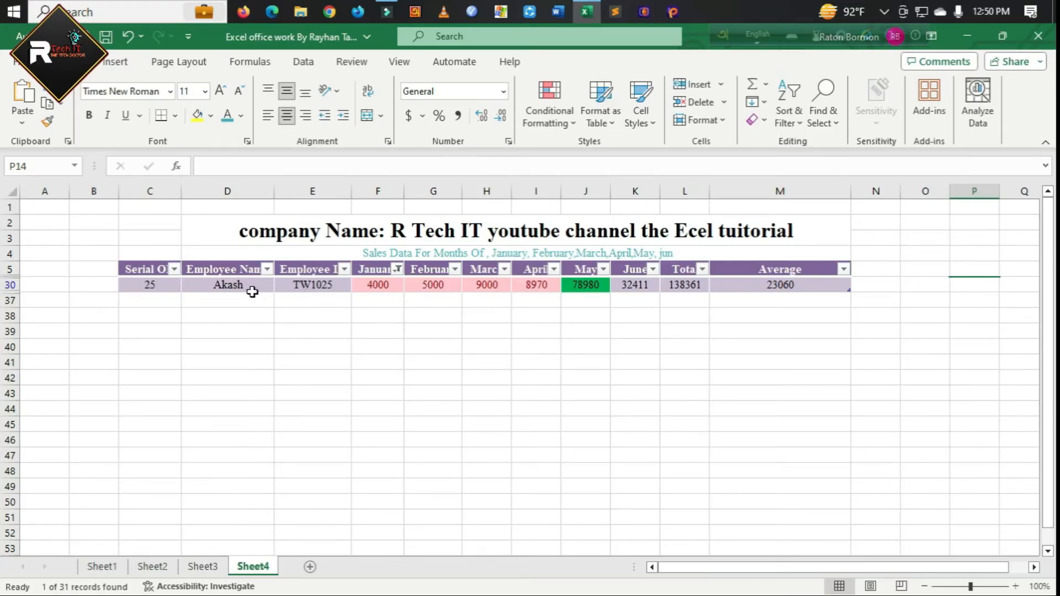
- Reselect all values in the January filter to show every employee's record again
click(397, 269)
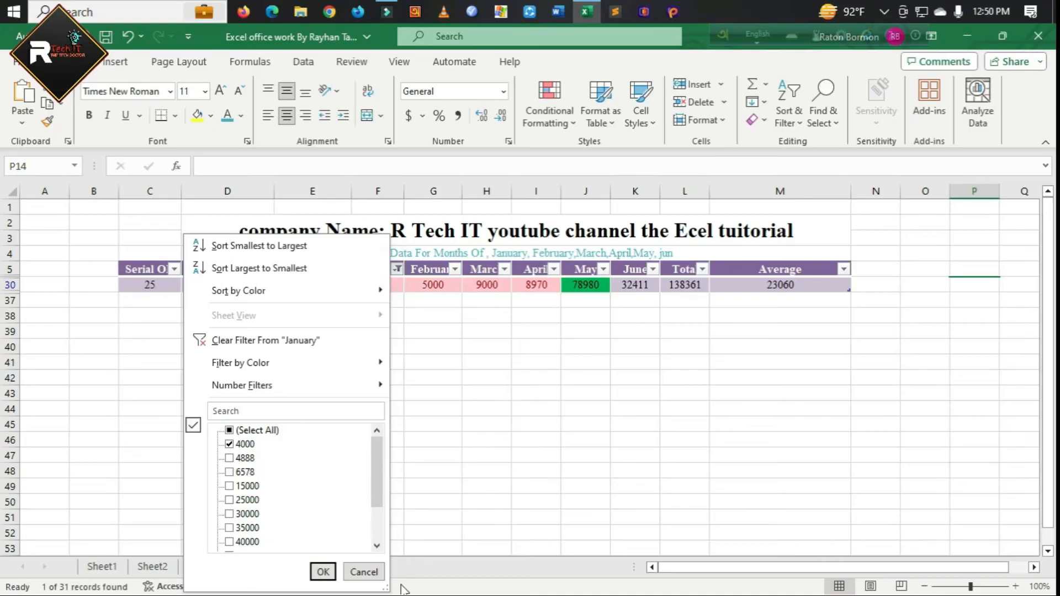
click(230, 431)
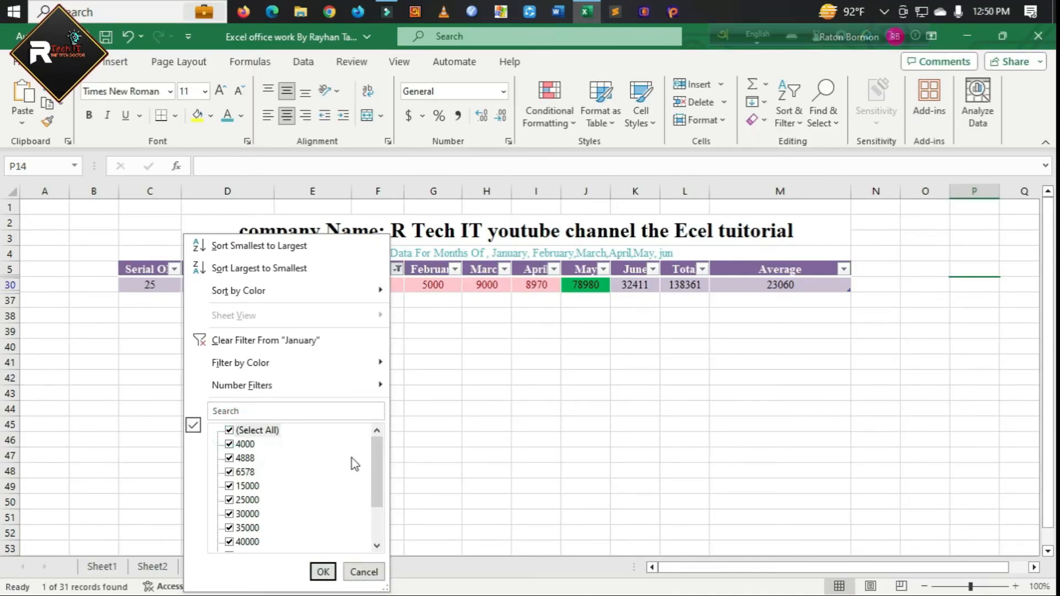
click(328, 573)
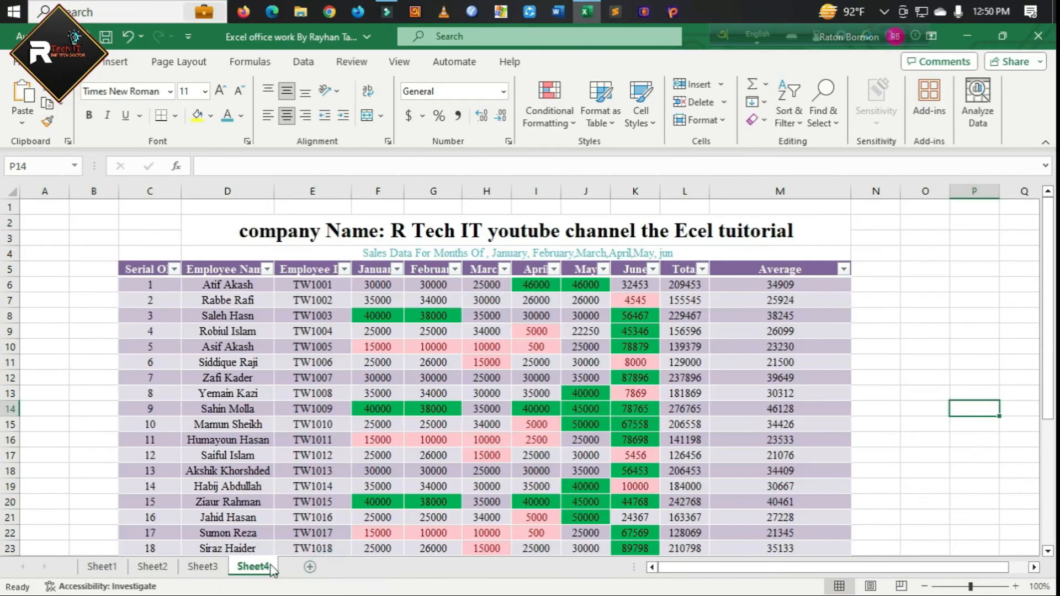
- Review the formatted table from the header row down to the Total row
click(946, 463)
scroll(947, 496, down, 9)
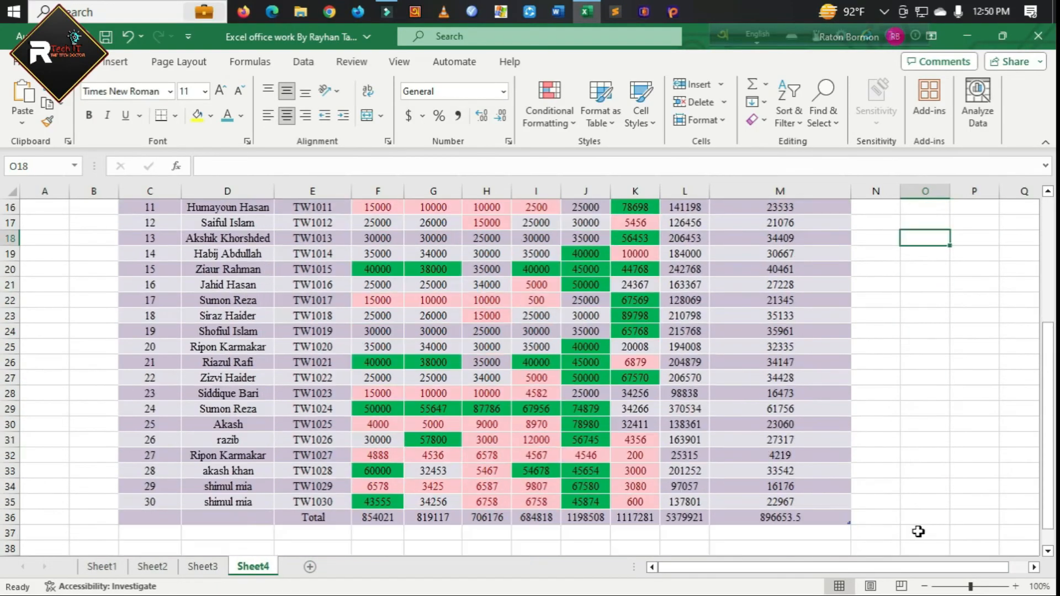
scroll(685, 442, up, 5)
scroll(693, 470, up, 4)
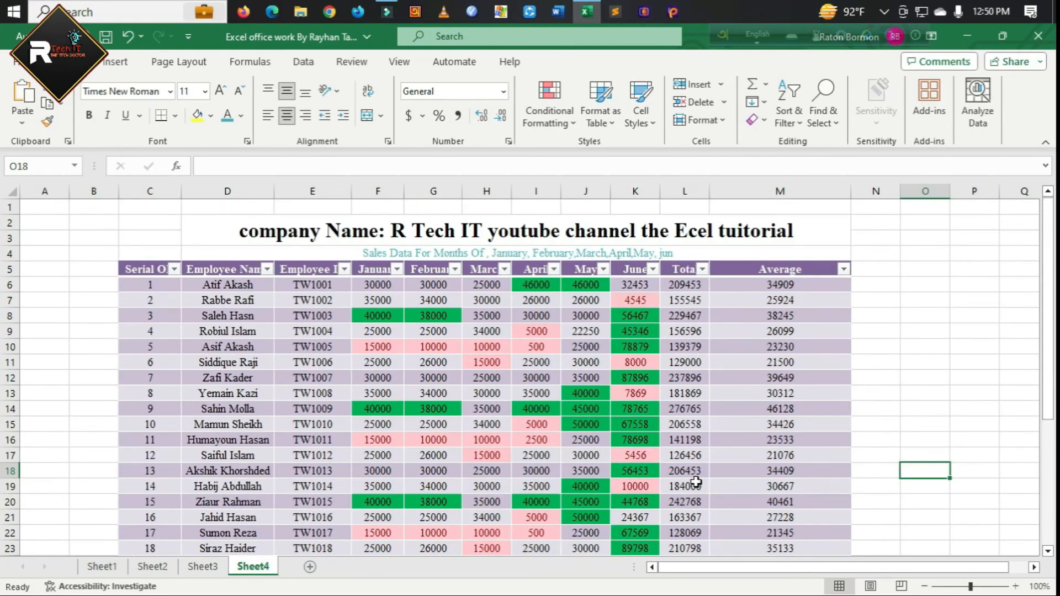
scroll(889, 467, down, 6)
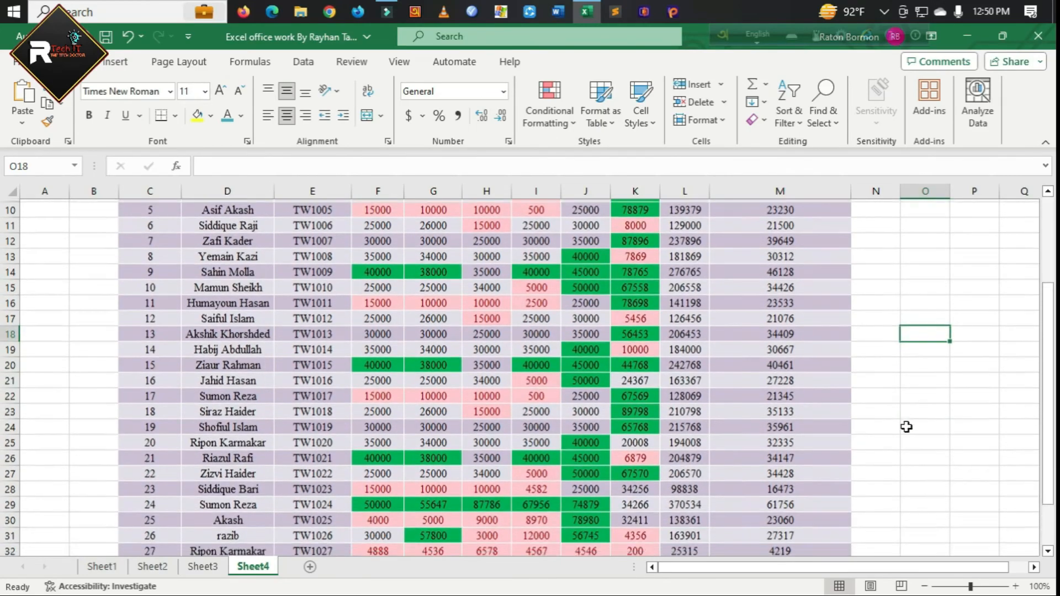
scroll(795, 397, up, 6)
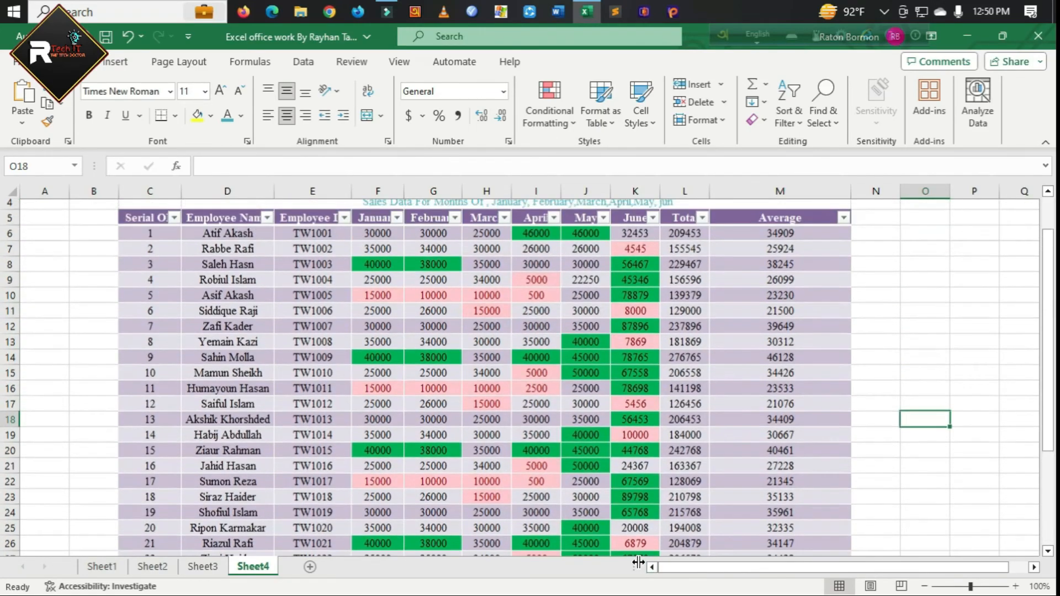
scroll(793, 408, down, 1)
scroll(792, 409, down, 2)
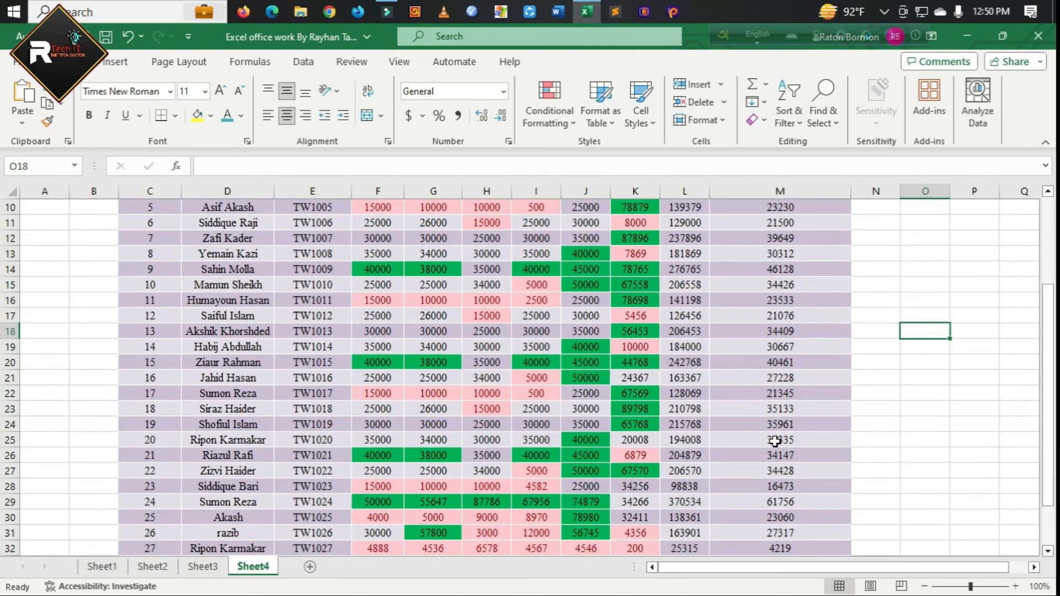
scroll(773, 414, up, 3)
- Inspect the average formulas in M6 and M12 of the Average column
click(909, 284)
click(831, 289)
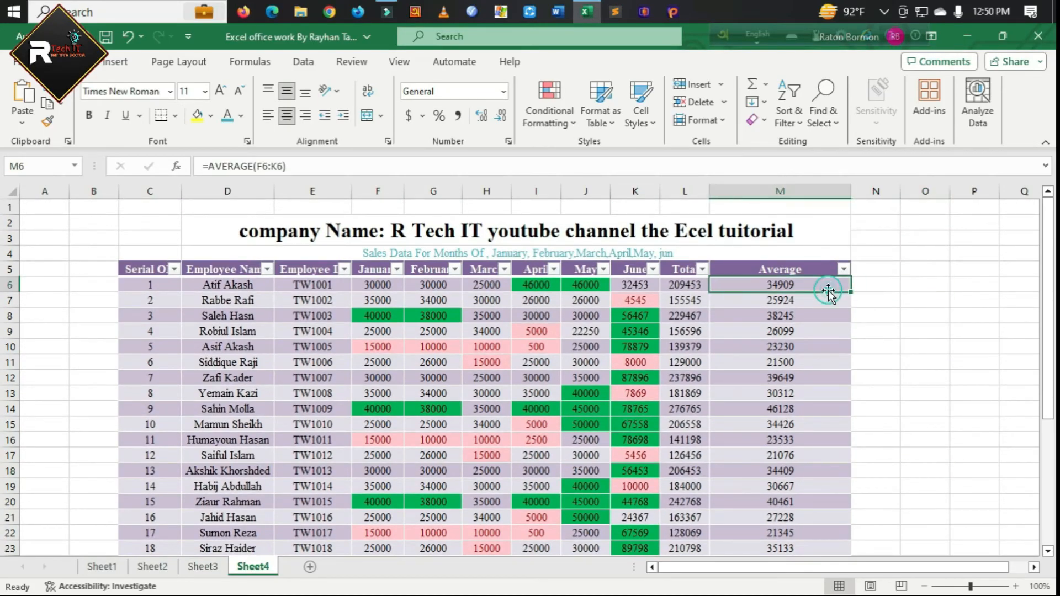
click(837, 376)
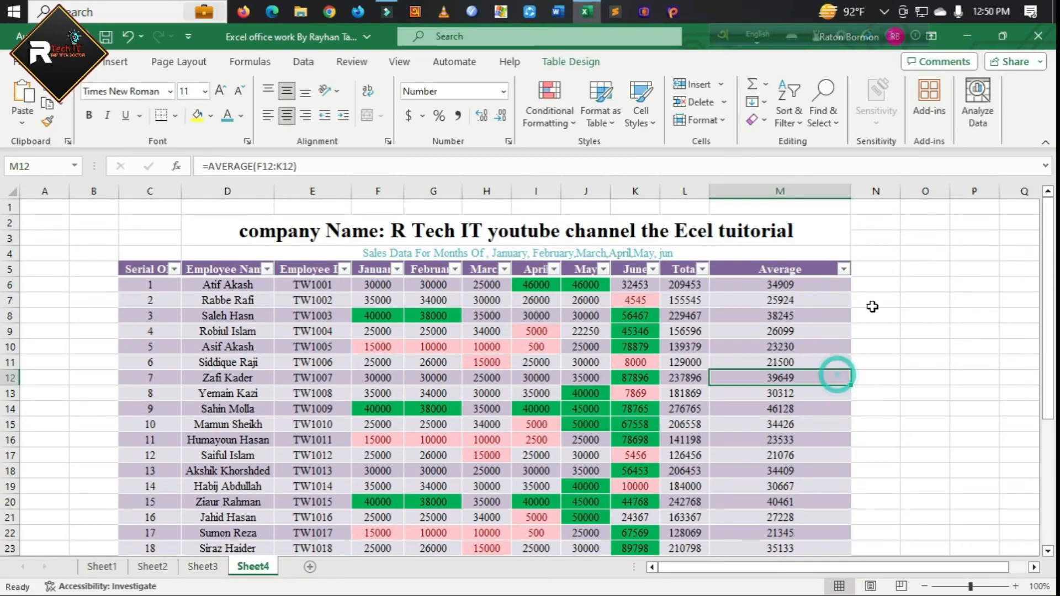
click(740, 284)
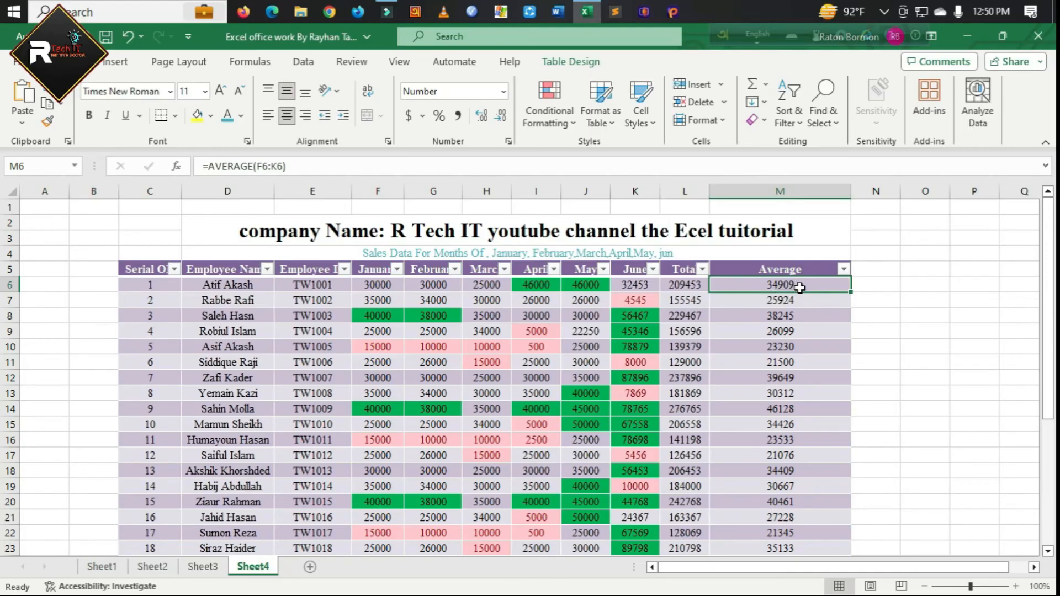
click(899, 295)
click(795, 284)
click(906, 286)
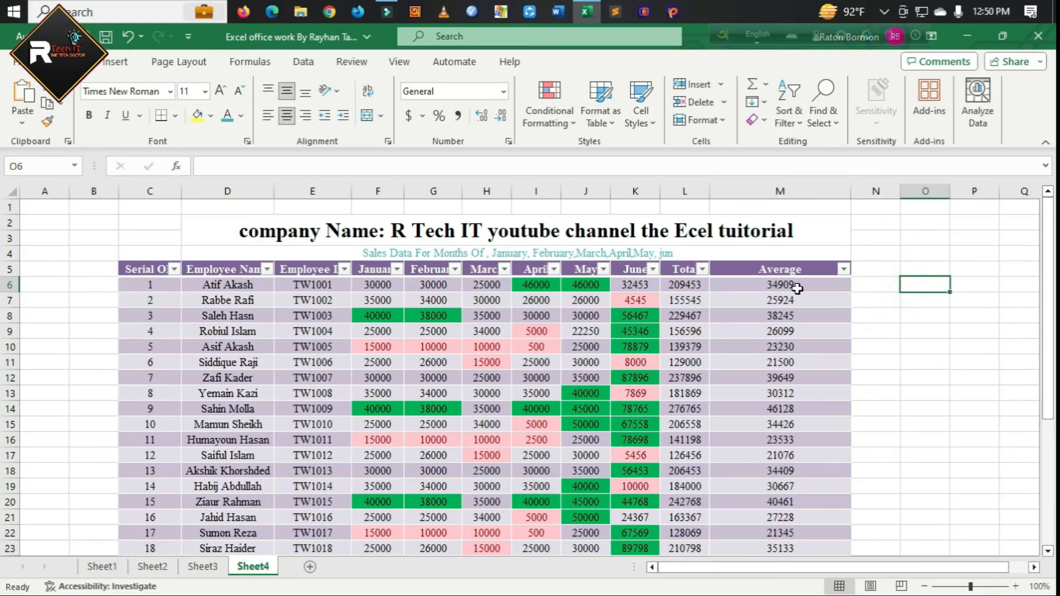
click(798, 285)
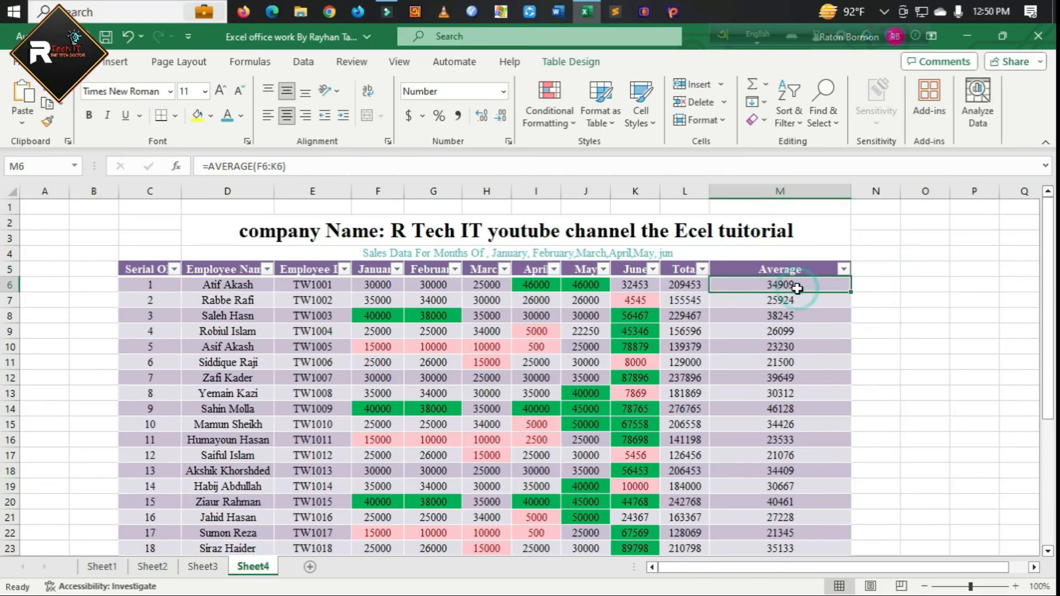
click(881, 292)
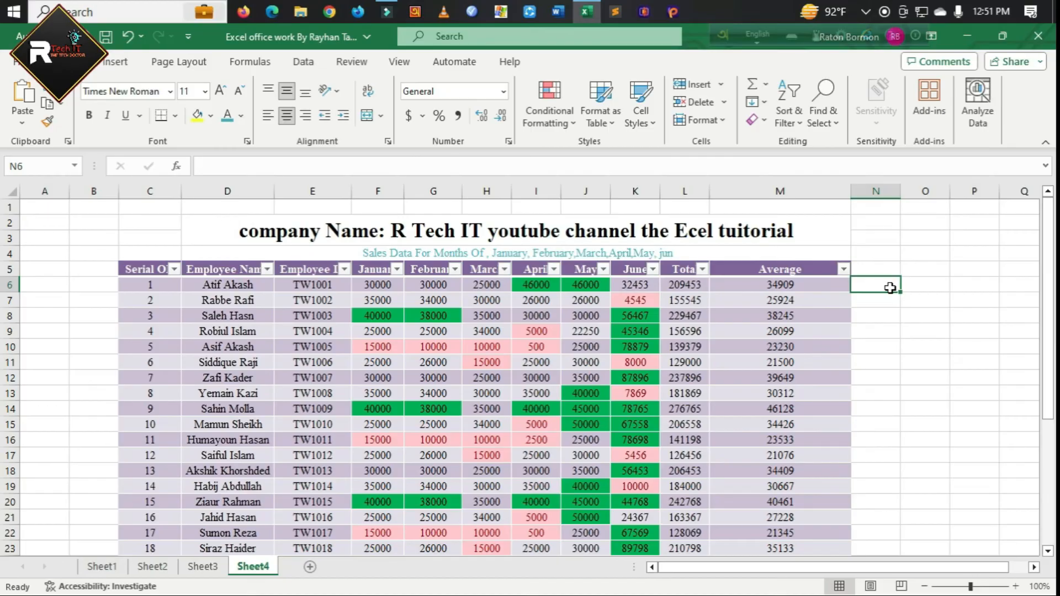
click(944, 290)
click(875, 292)
click(906, 285)
click(879, 285)
- Look over the finished sales table once more, checking the last employees' rows and the monthly totals
scroll(906, 333, down, 5)
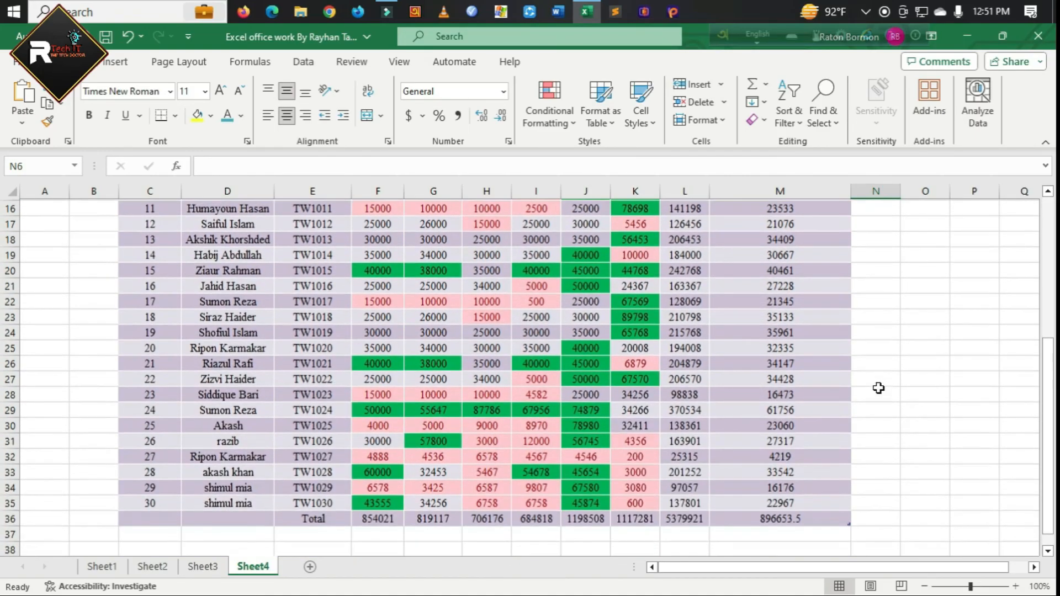
scroll(879, 388, down, 1)
scroll(639, 267, up, 4)
scroll(573, 497, up, 2)
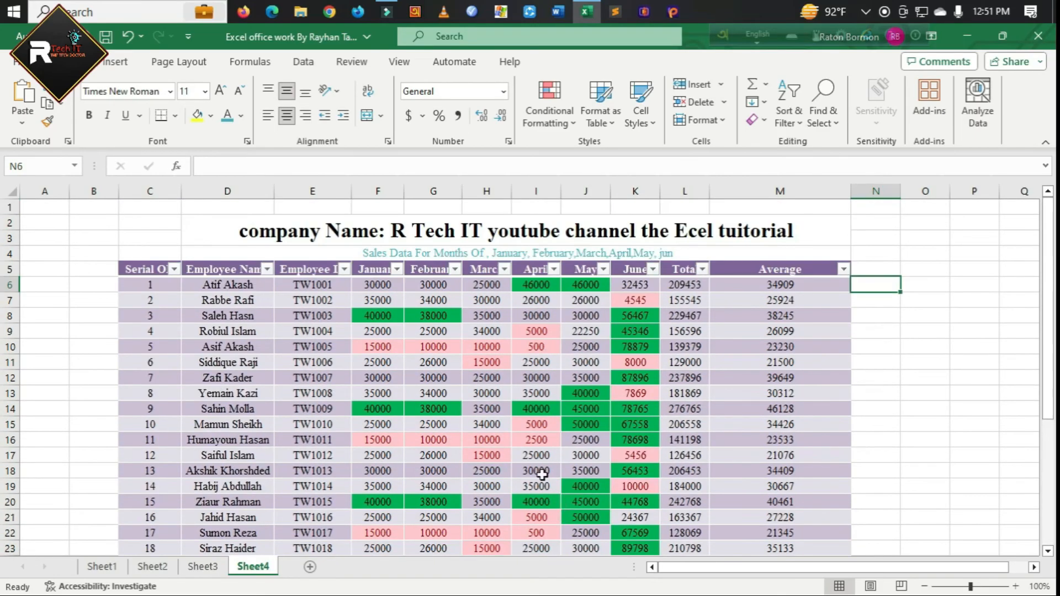
scroll(726, 492, down, 2)
scroll(712, 497, up, 2)
scroll(587, 421, down, 4)
scroll(536, 459, down, 2)
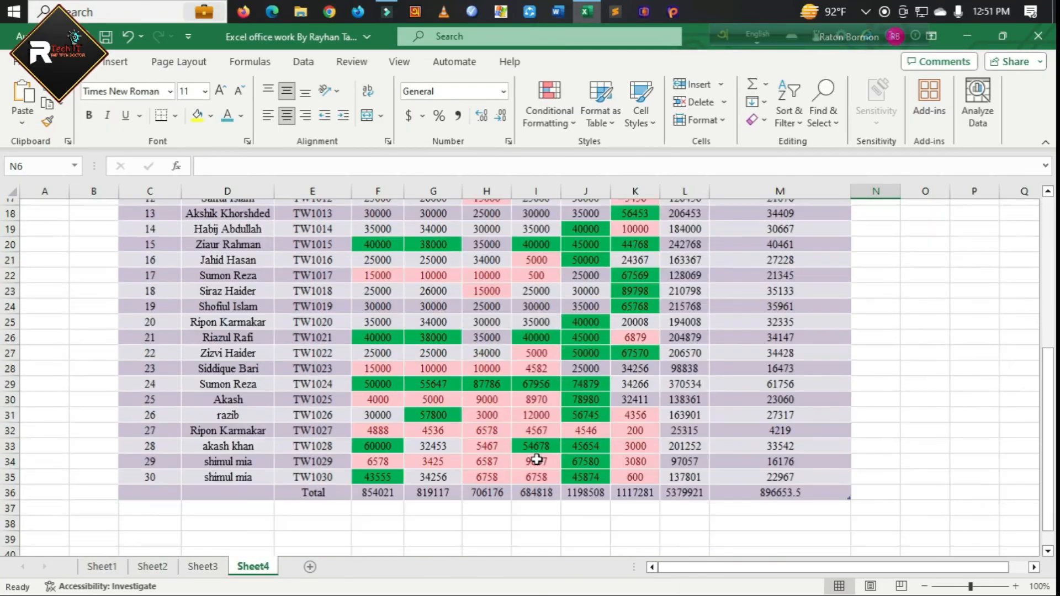
scroll(543, 482, down, 2)
scroll(540, 485, up, 7)
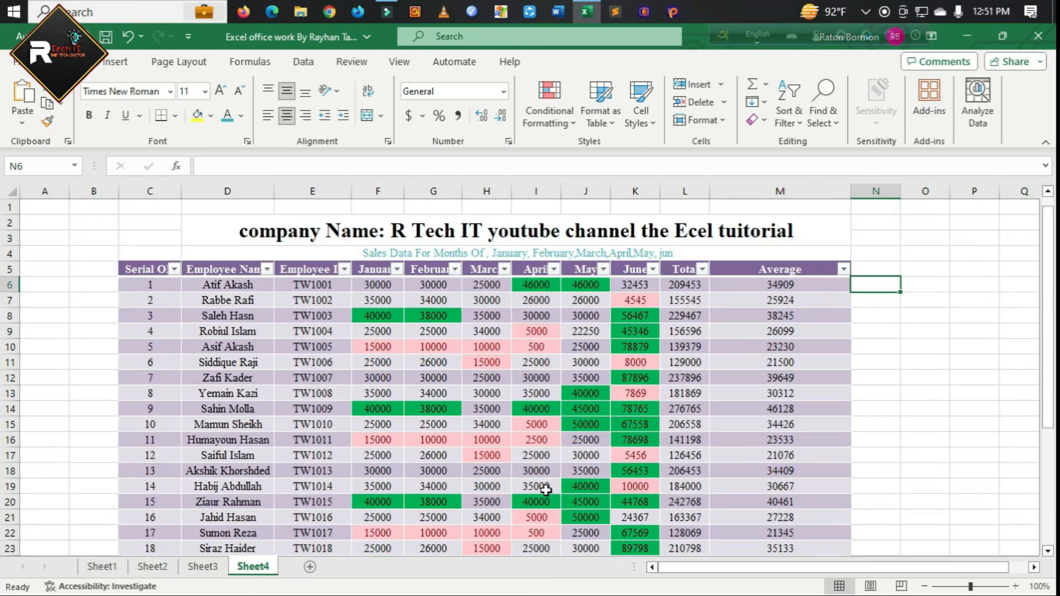